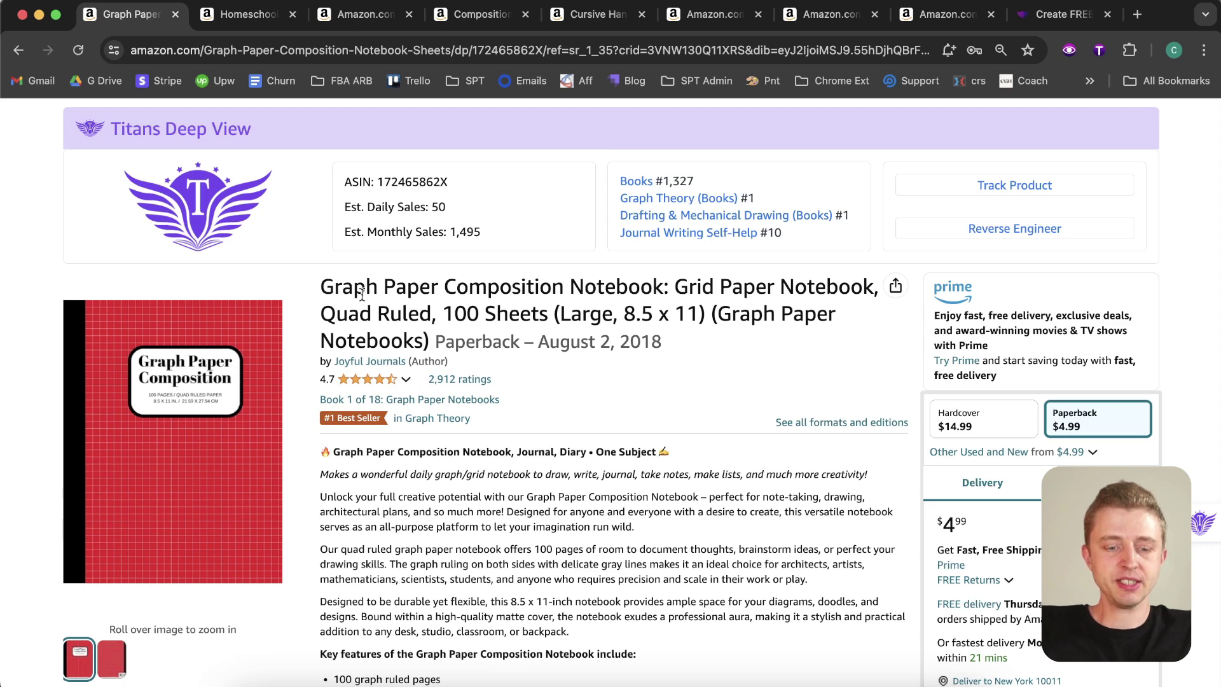
Step: Highlight the Graph Paper Composition Notebook title, size details, Books rank, sales estimates and 2018 year
mouse_move(320, 286)
left_mouse_down()
mouse_move(661, 289)
mouse_move(344, 286)
left_mouse_up()
left_click(660, 289)
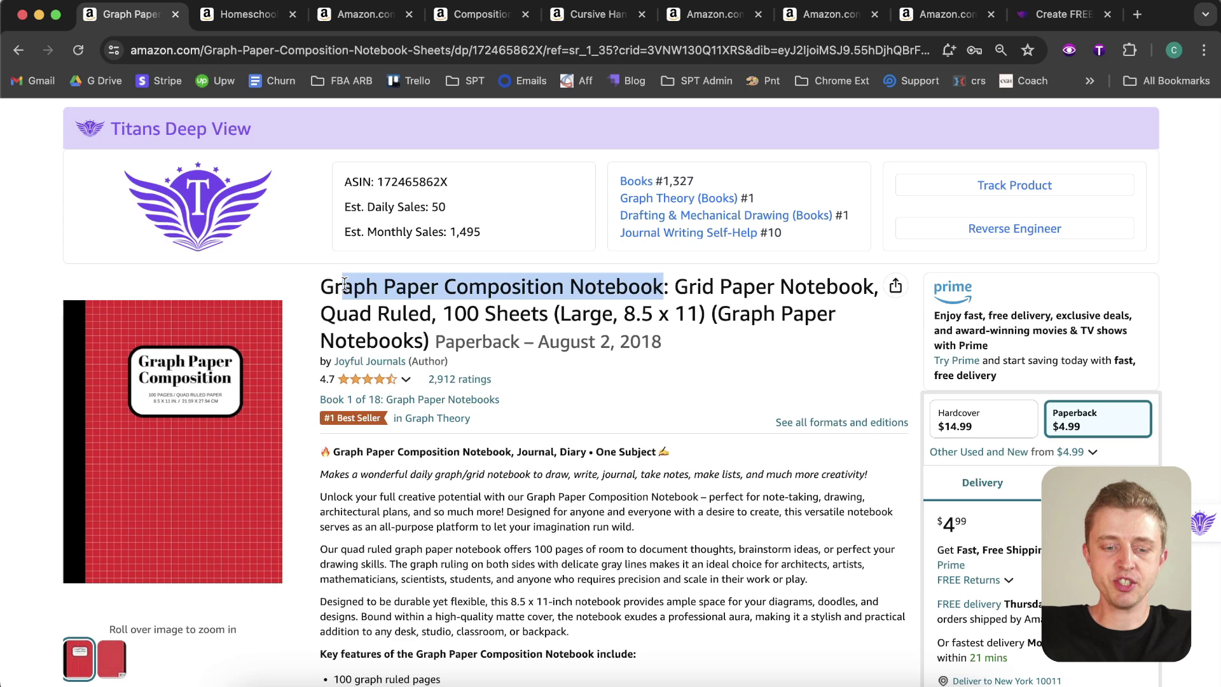
left_click(344, 284)
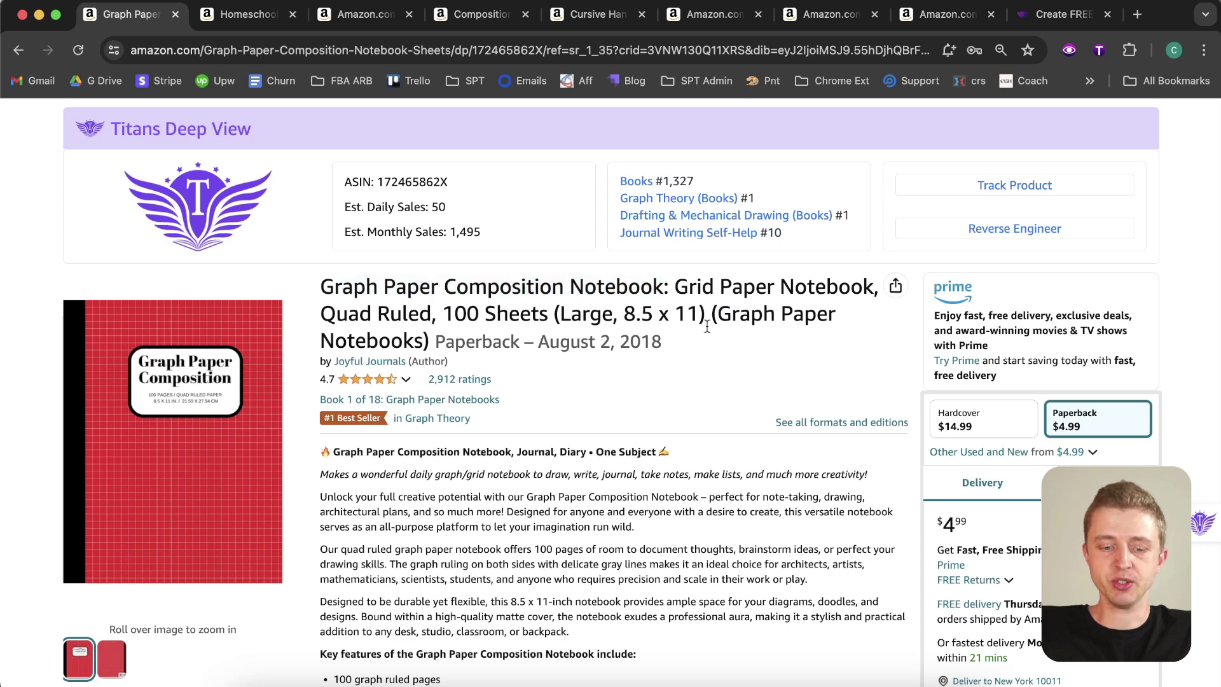
left_click_drag(707, 327, 419, 339)
left_click(419, 338)
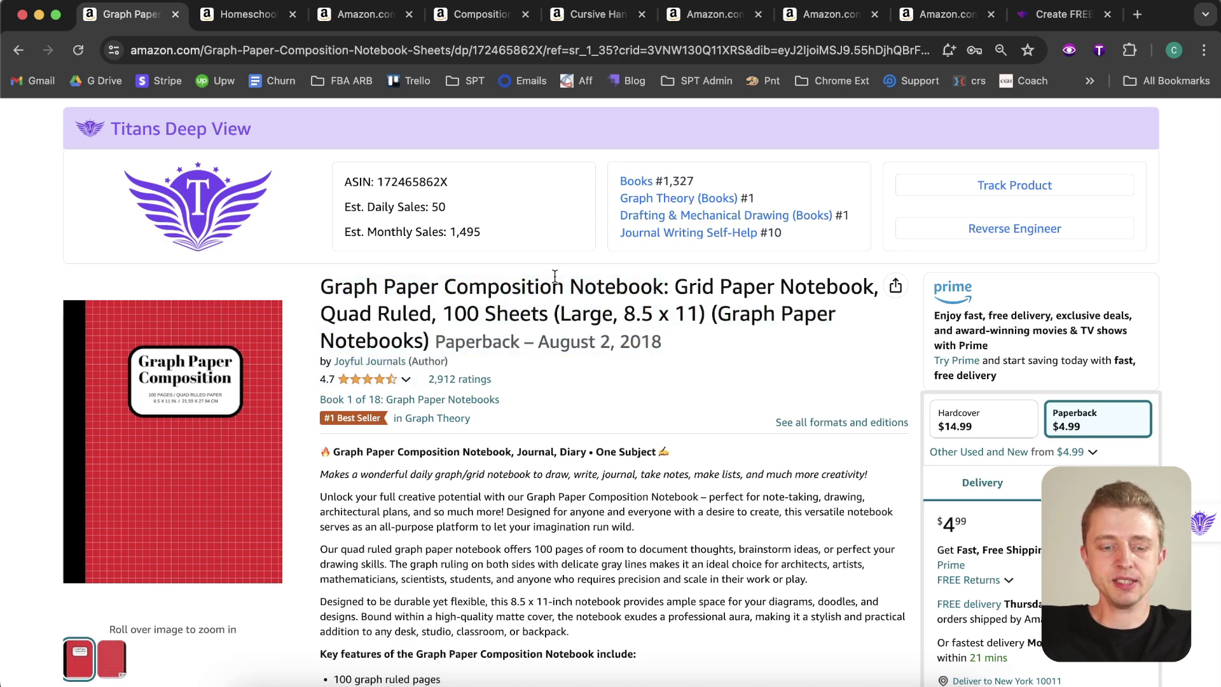
triple_click(666, 179)
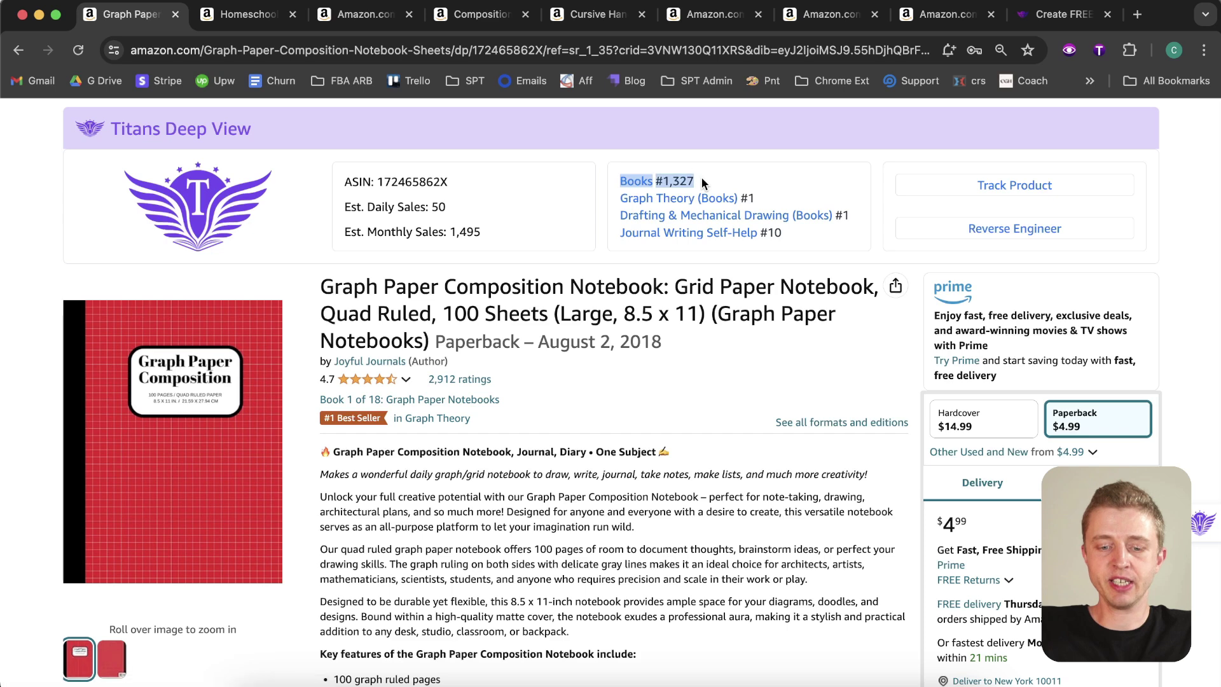
left_click(637, 292)
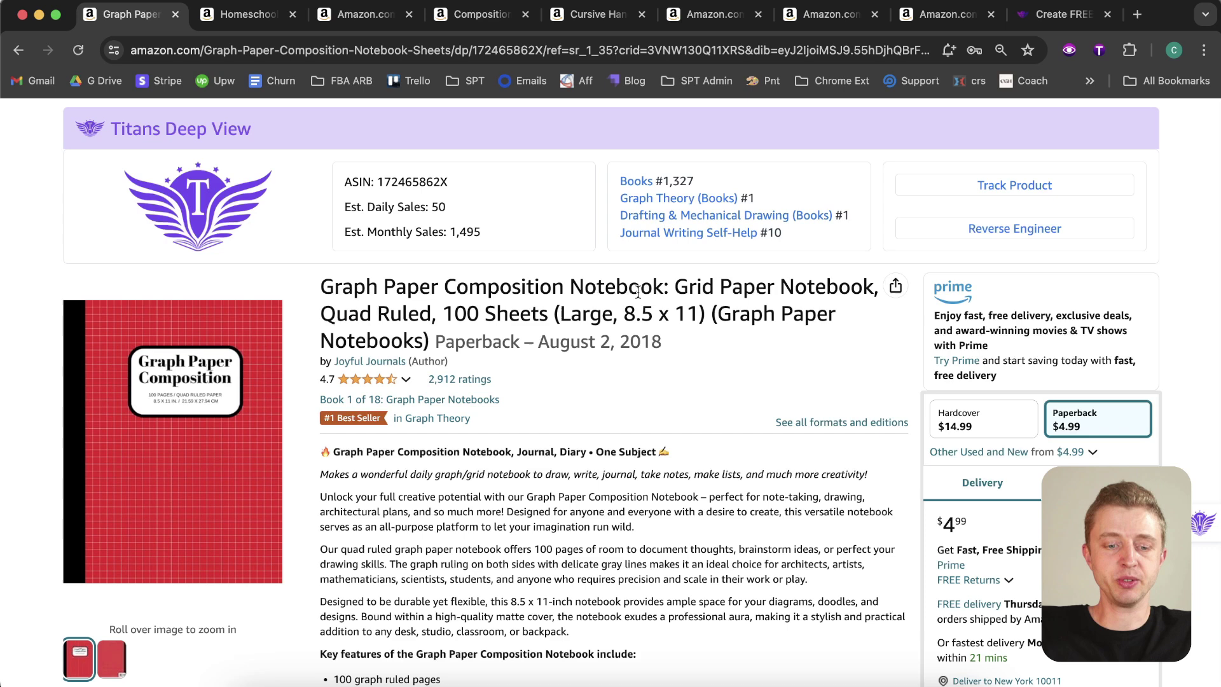
mouse_move(408, 208)
left_mouse_down()
mouse_move(497, 227)
mouse_move(413, 230)
left_mouse_up()
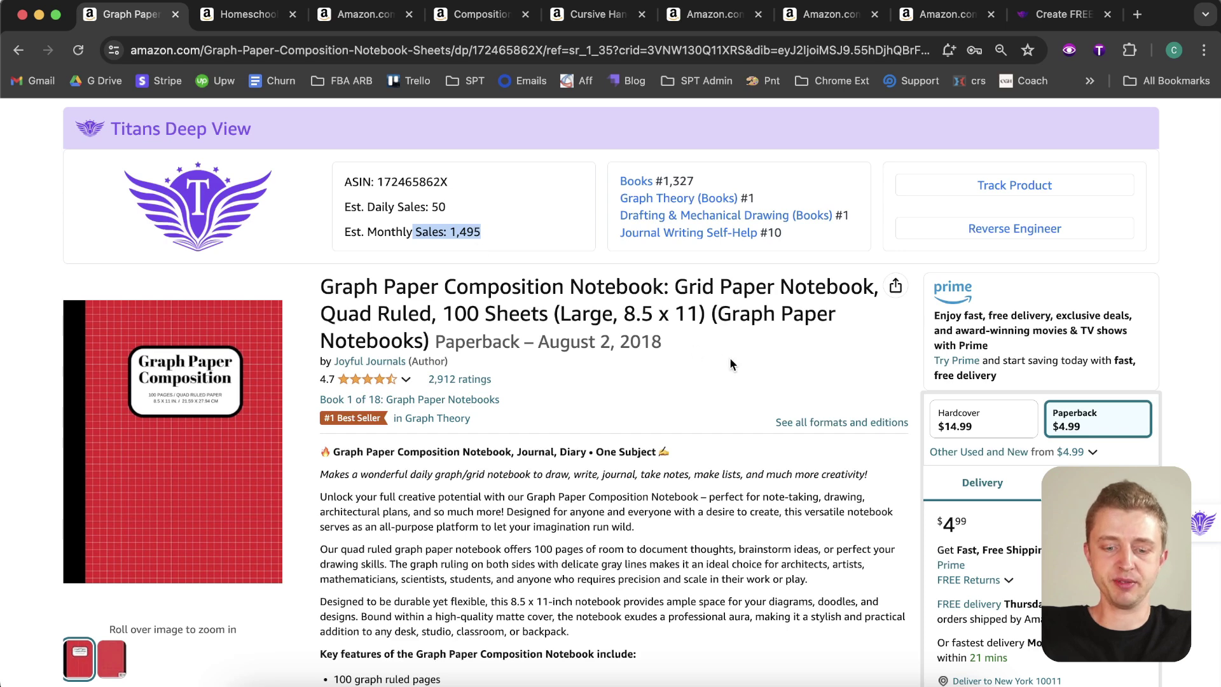
left_click_drag(665, 342, 619, 342)
left_click(828, 362)
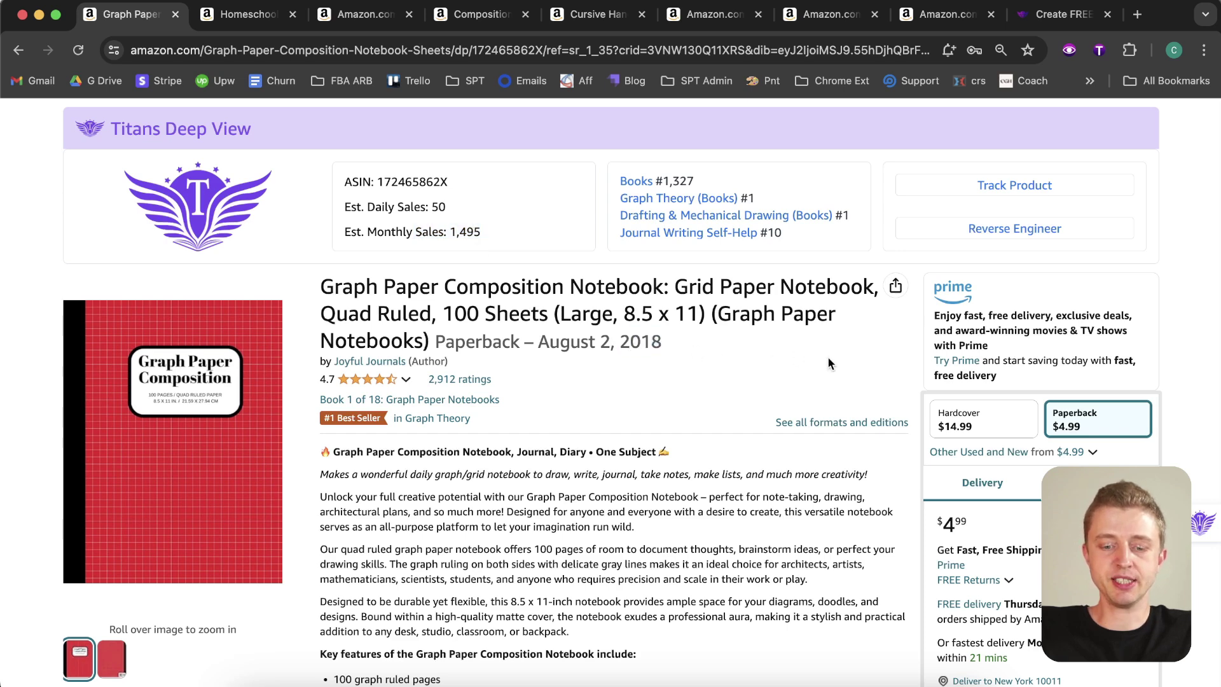
Step: Show the Titans chart's 1 Year history, then its full All Time BSR, price and reviews
scroll(897, 504, "down", 8)
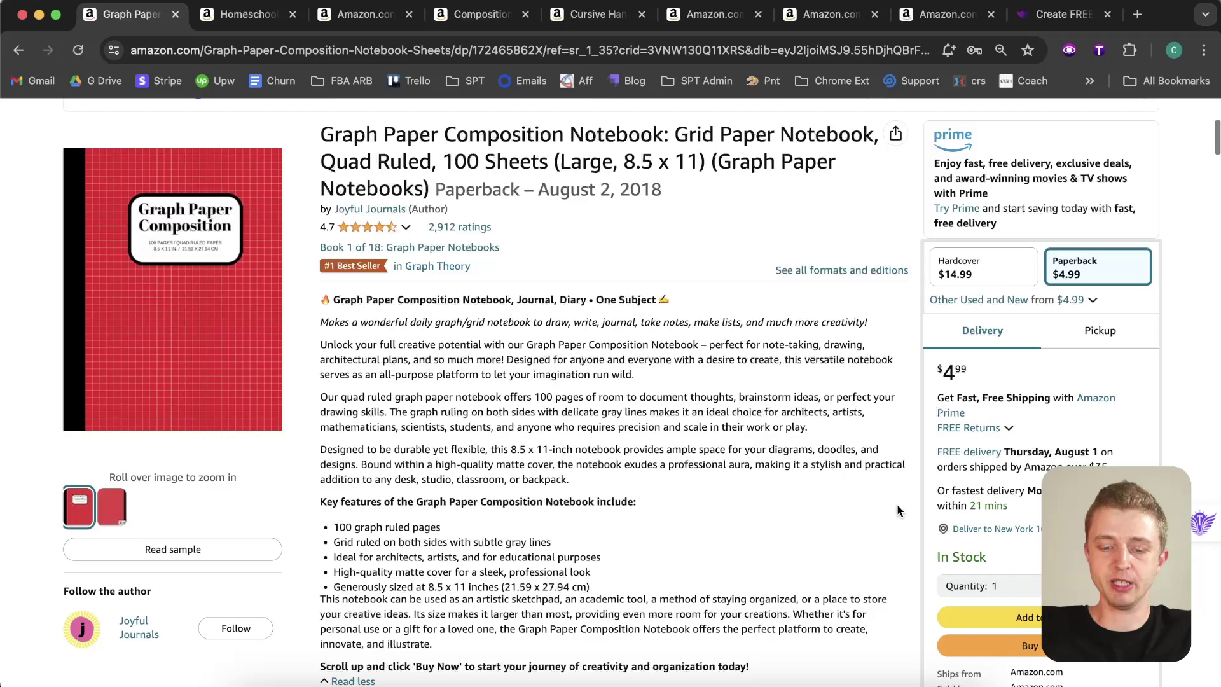
scroll(912, 517, "down", 4)
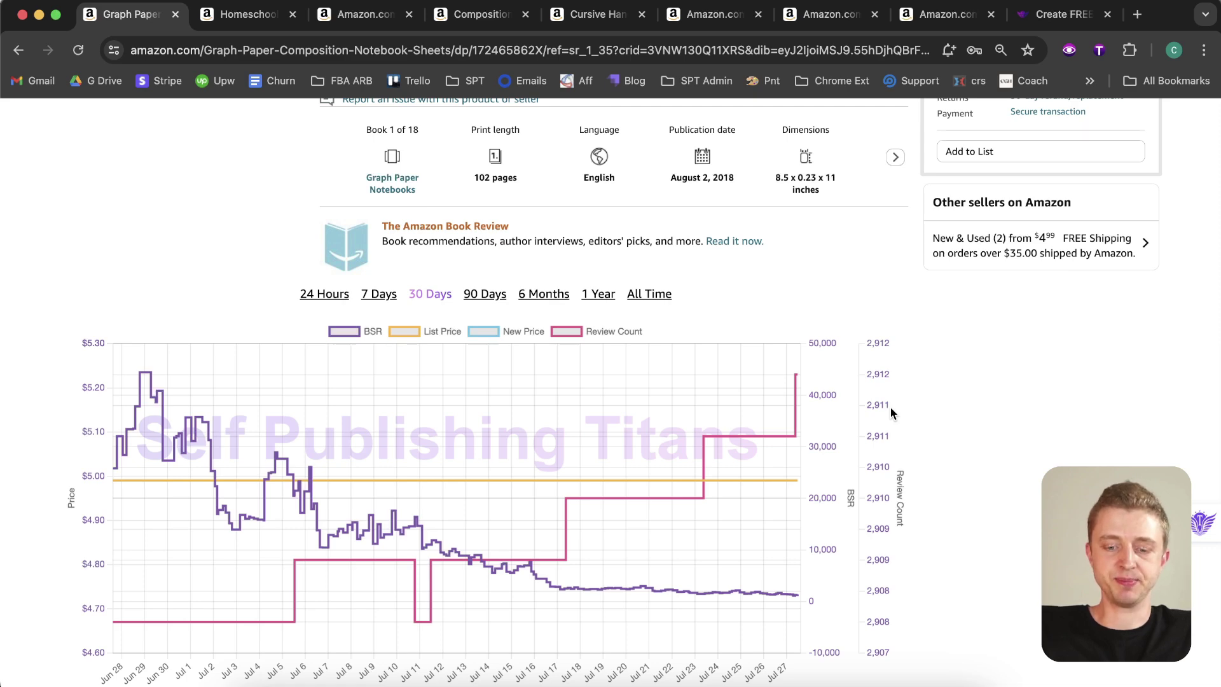
scroll(916, 418, "down", 1)
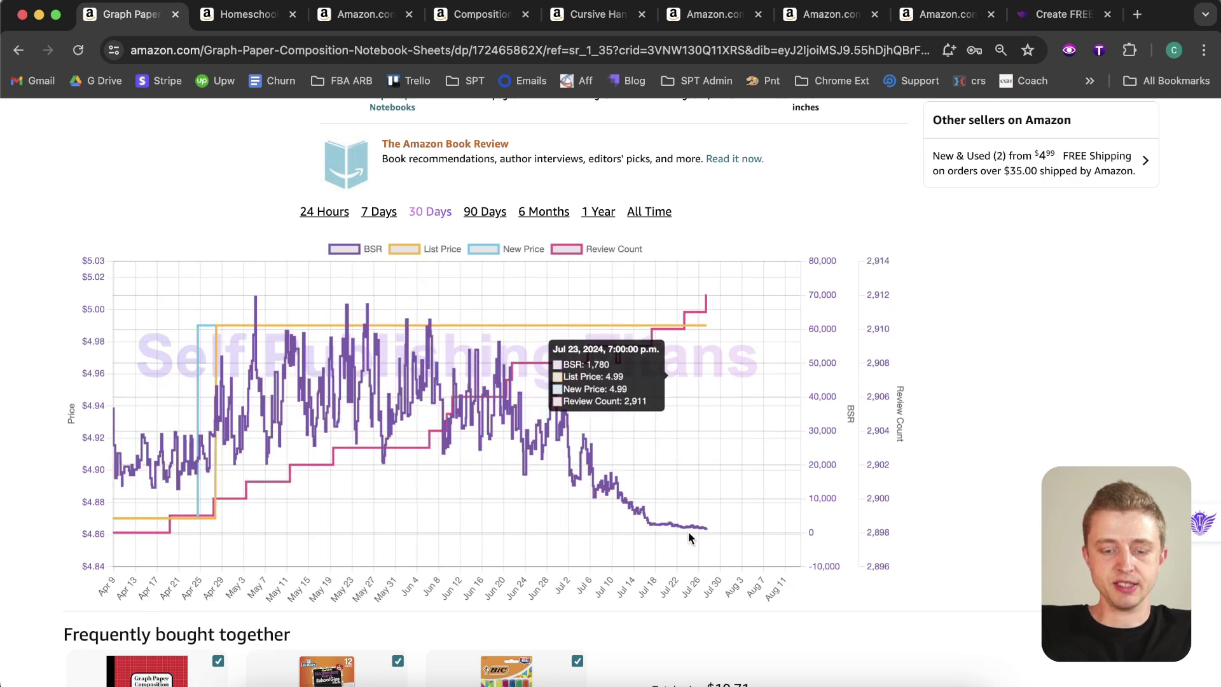
mouse_move(701, 531)
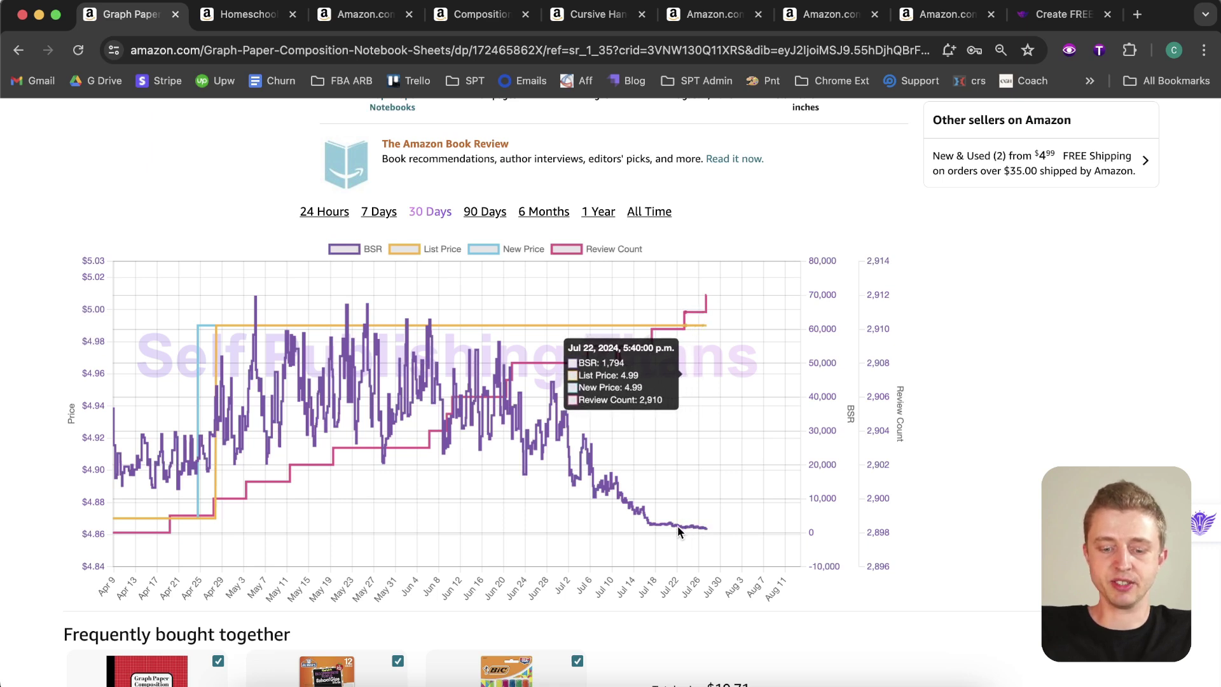
left_click(602, 213)
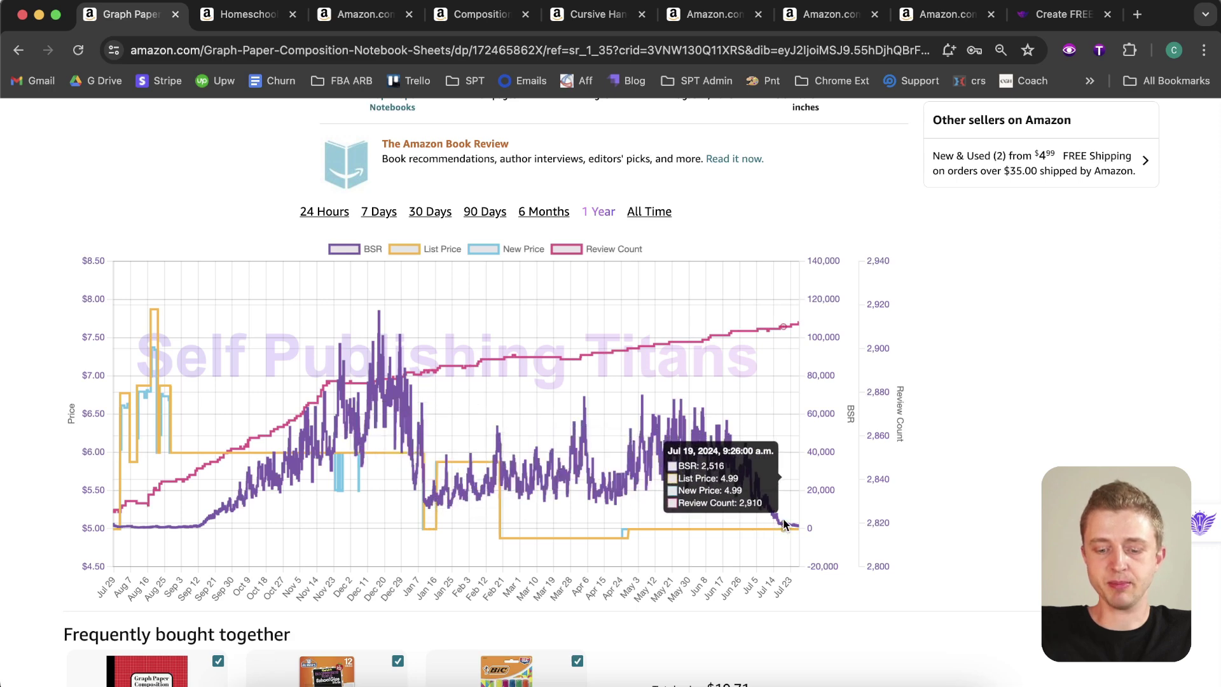
left_click(655, 212)
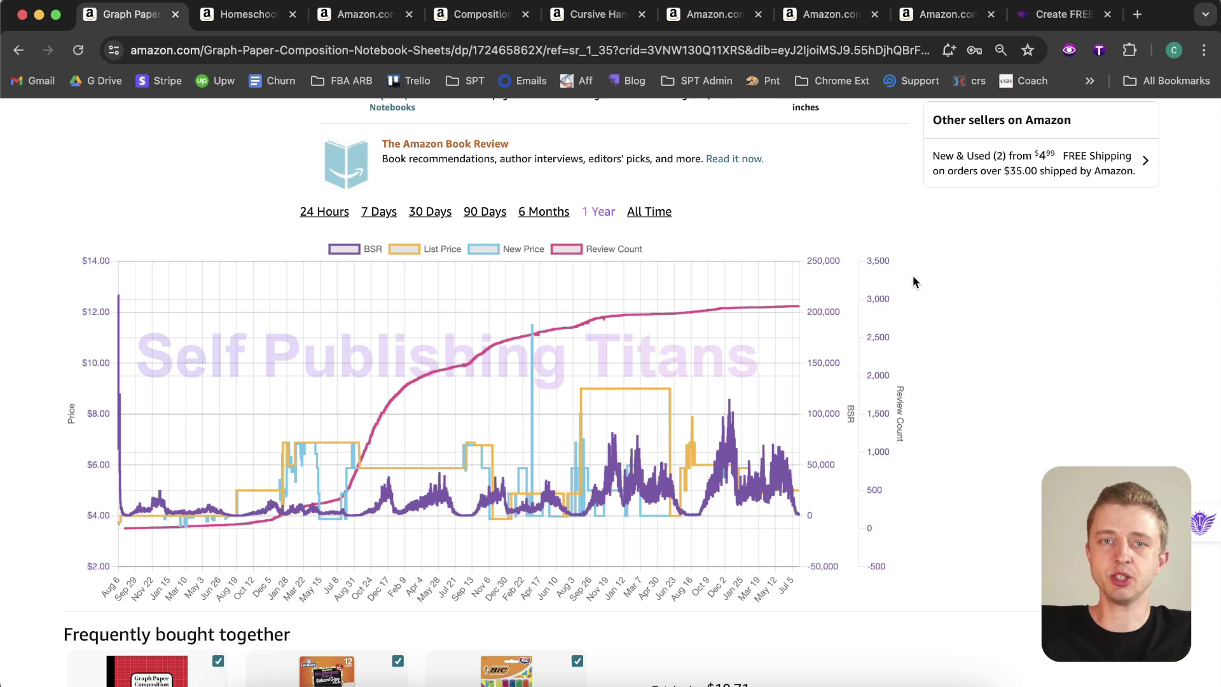
scroll(914, 282, "down", 2)
scroll(914, 278, "up", 2)
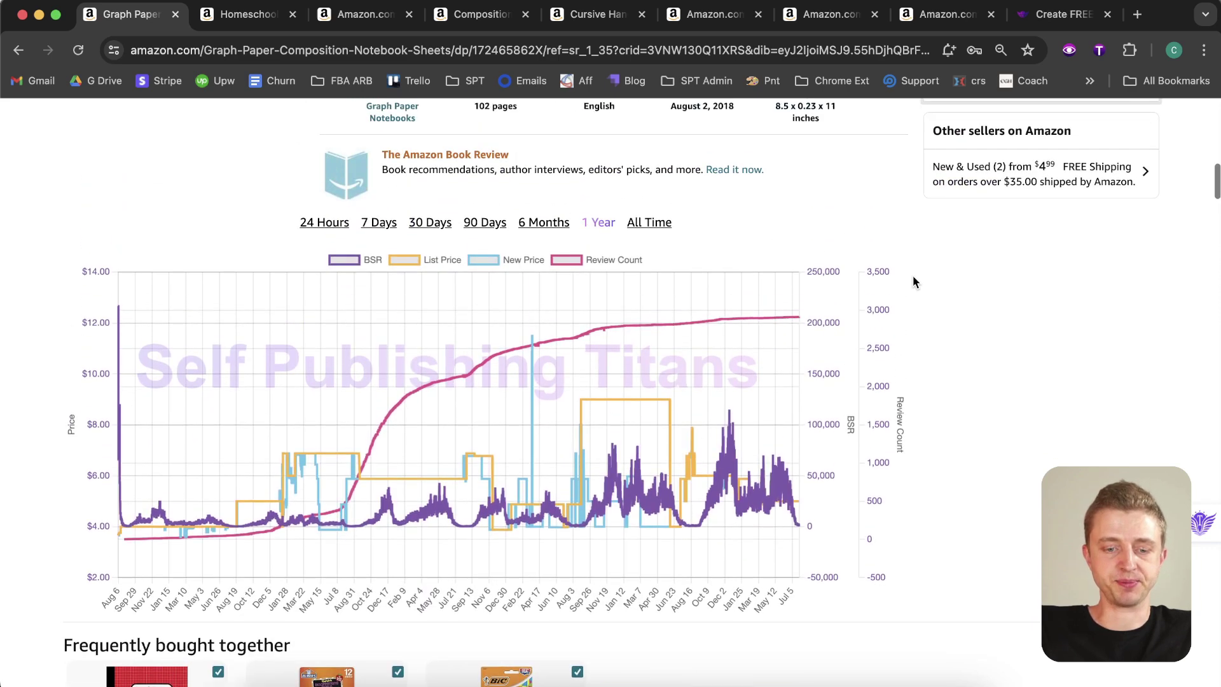
Step: Switch to the homeschool planner listing and highlight 'Homeschool Lesson Planning' and '52 Week Undated Planner'
key("ctrl+Tab")
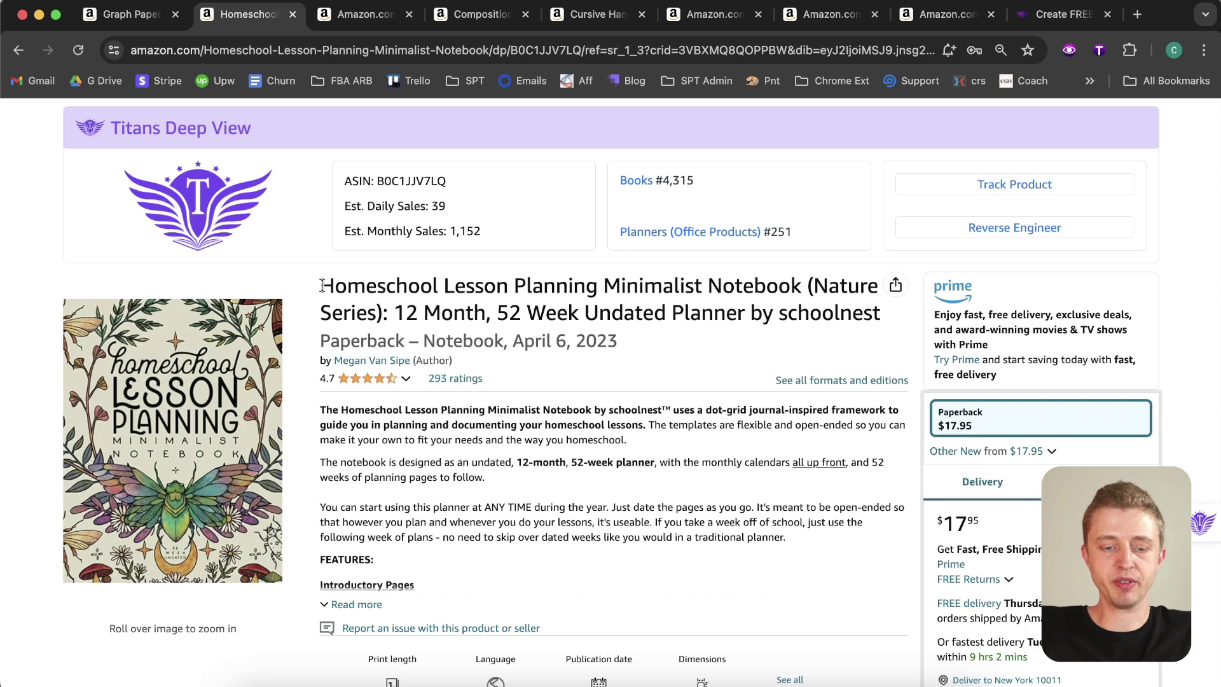
left_click_drag(322, 286, 612, 298)
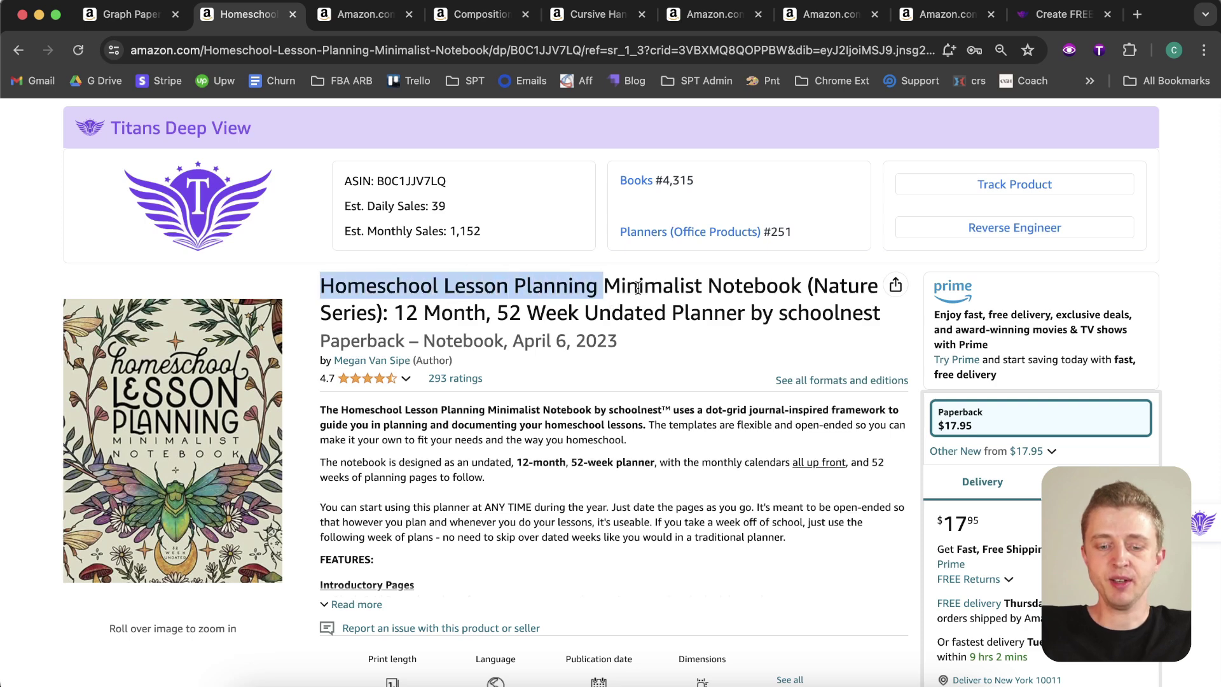
left_click(663, 286)
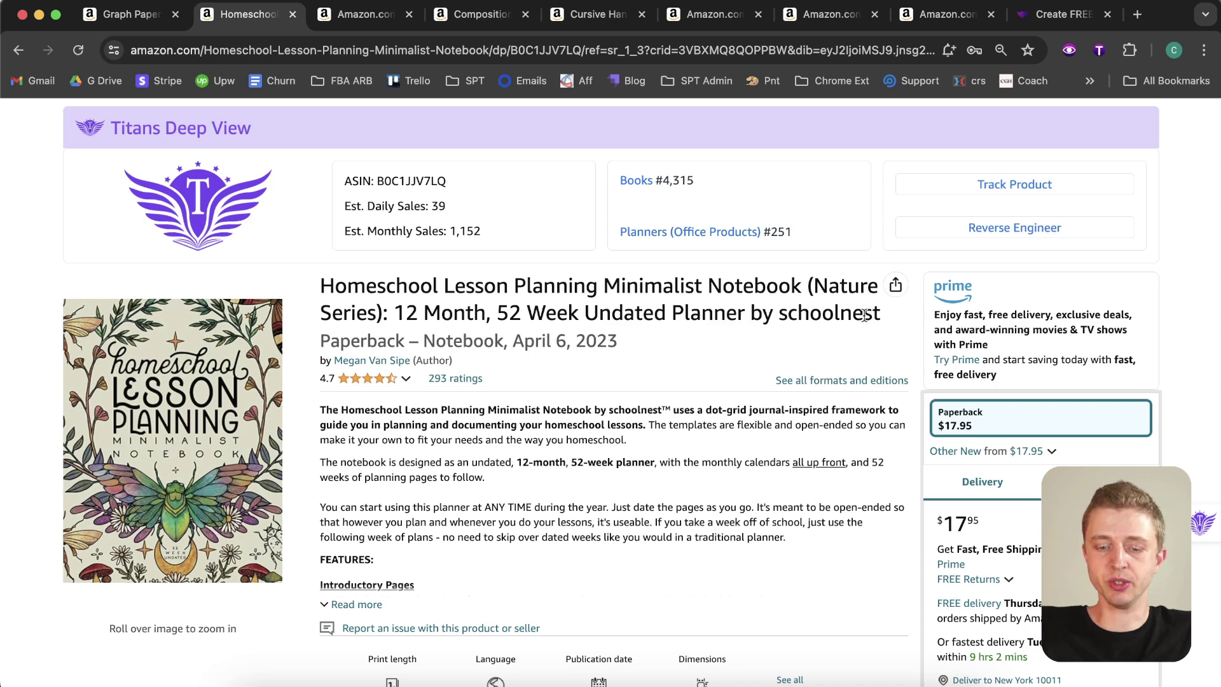
left_click_drag(497, 313, 746, 318)
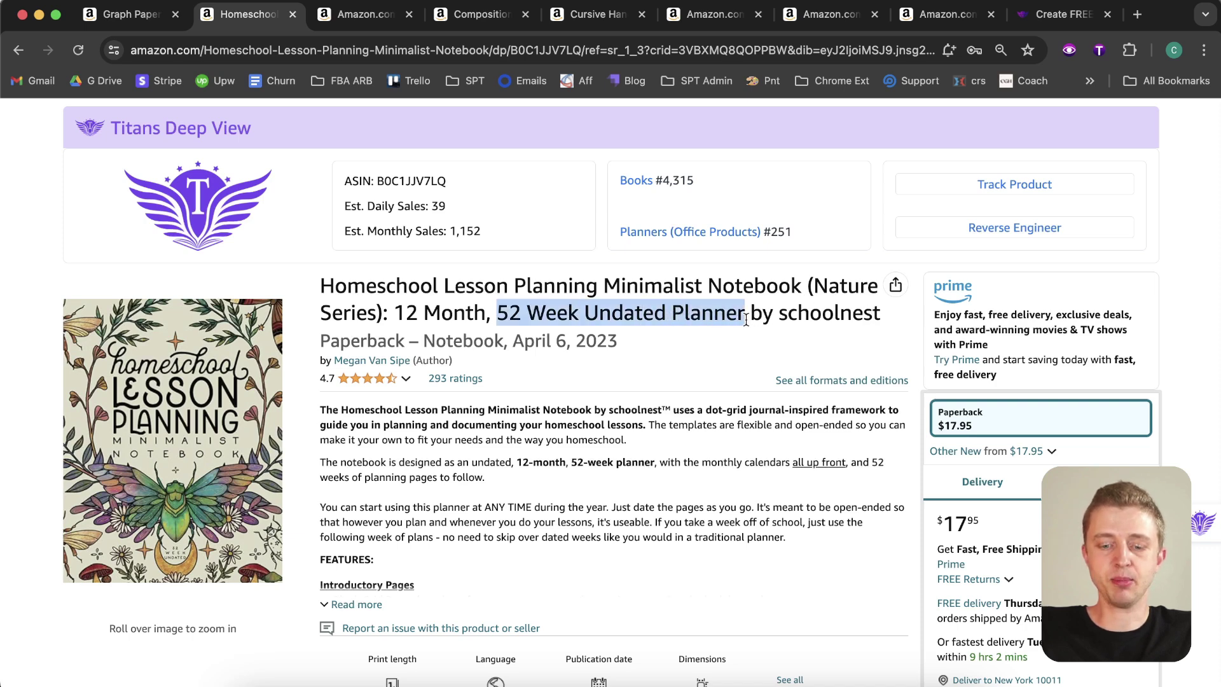
left_click(747, 320)
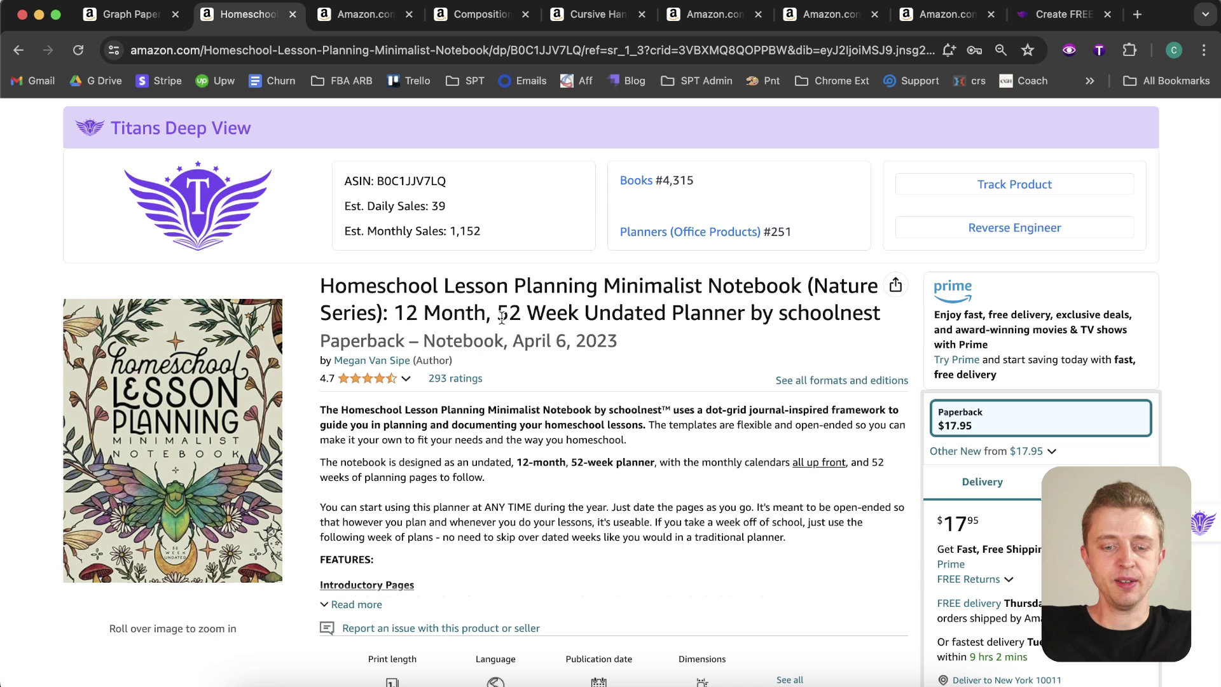
Step: Highlight the listing's overall Books rank and its April 6, 2023 publication date
left_click_drag(697, 179, 648, 180)
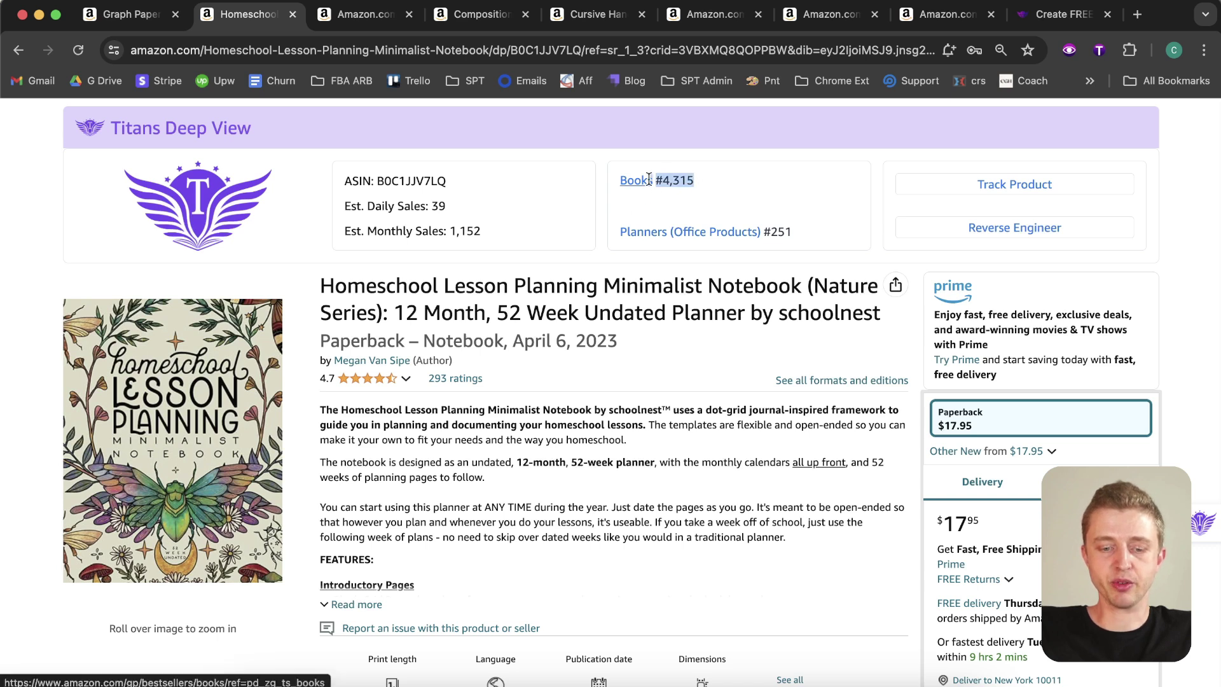
left_click(641, 316)
left_click_drag(639, 337, 510, 338)
left_click(635, 468)
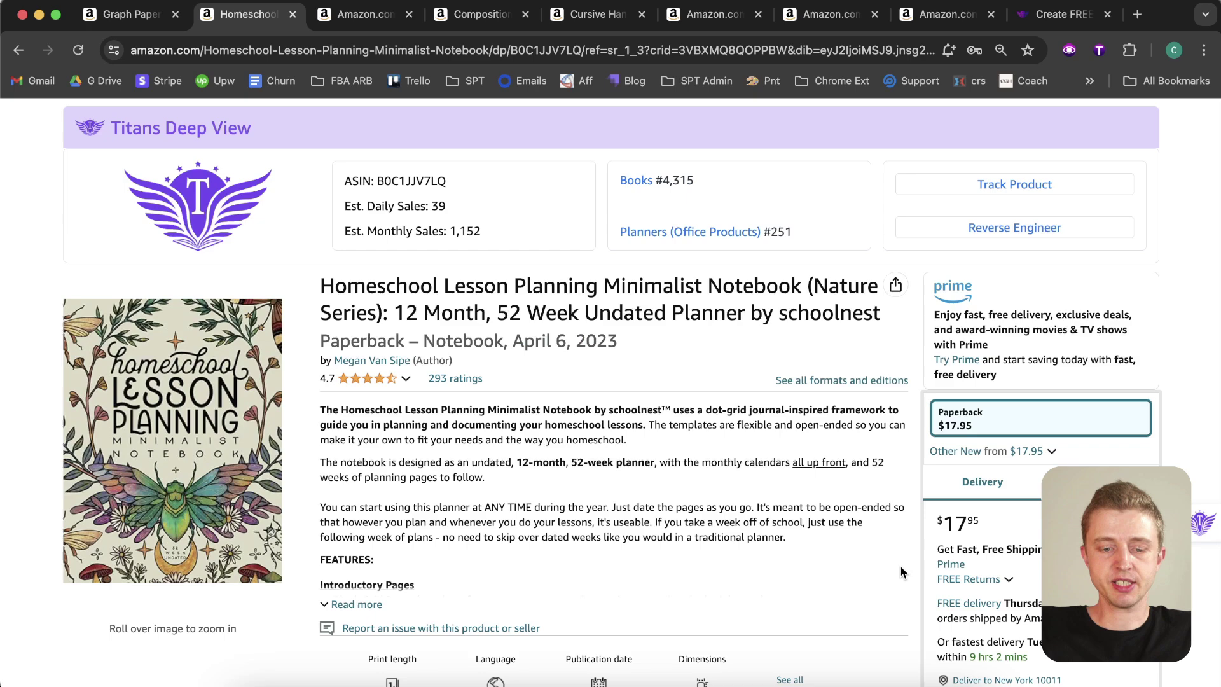
Step: Display the homeschool planner's All Time chart of price, BSR and reviews reaching 293
scroll(899, 566, "down", 5)
scroll(910, 567, "down", 5)
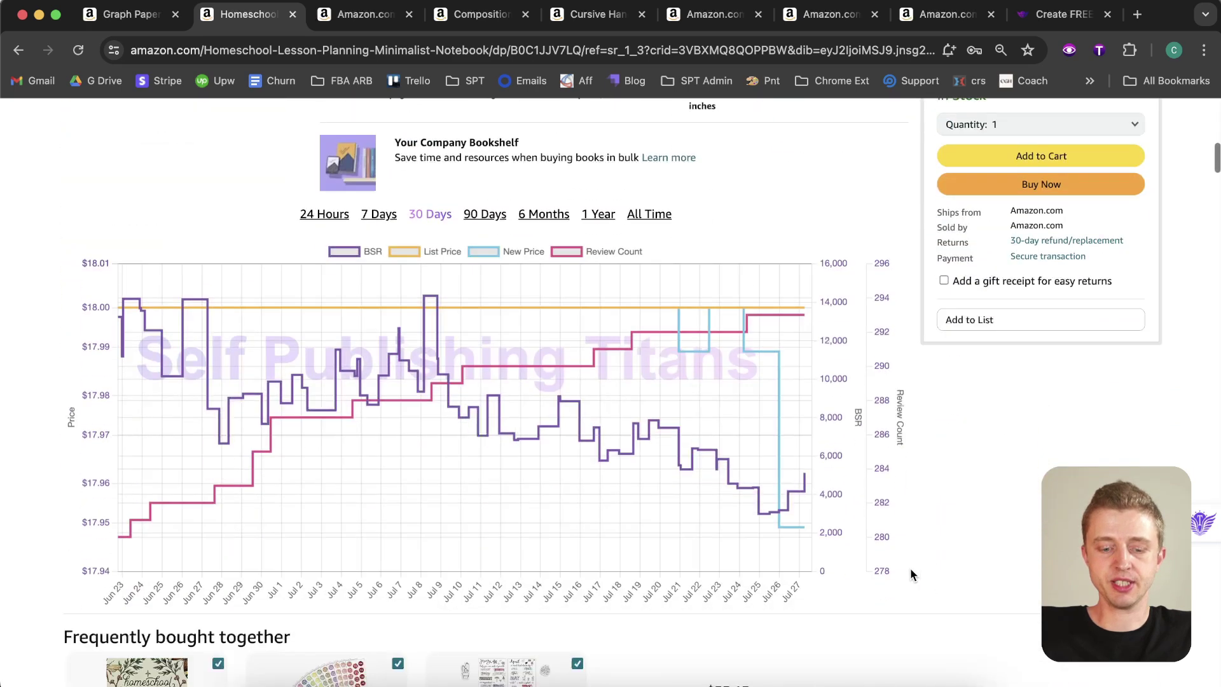
mouse_move(666, 362)
left_click(644, 216)
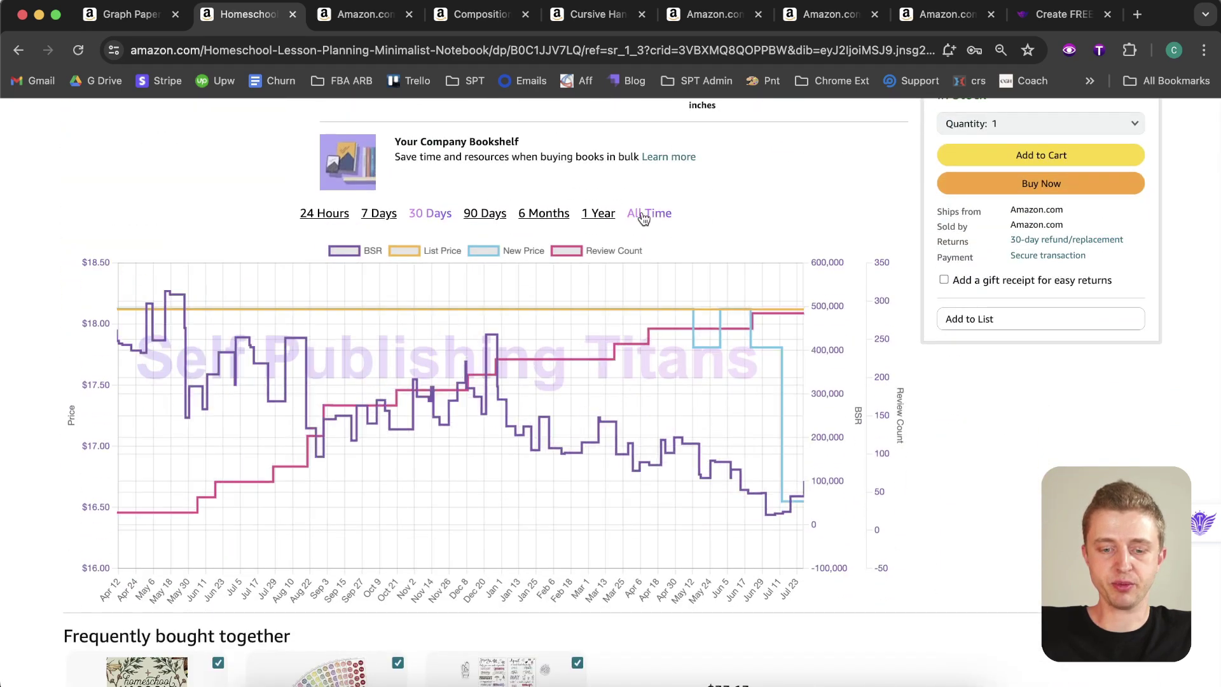
mouse_move(216, 500)
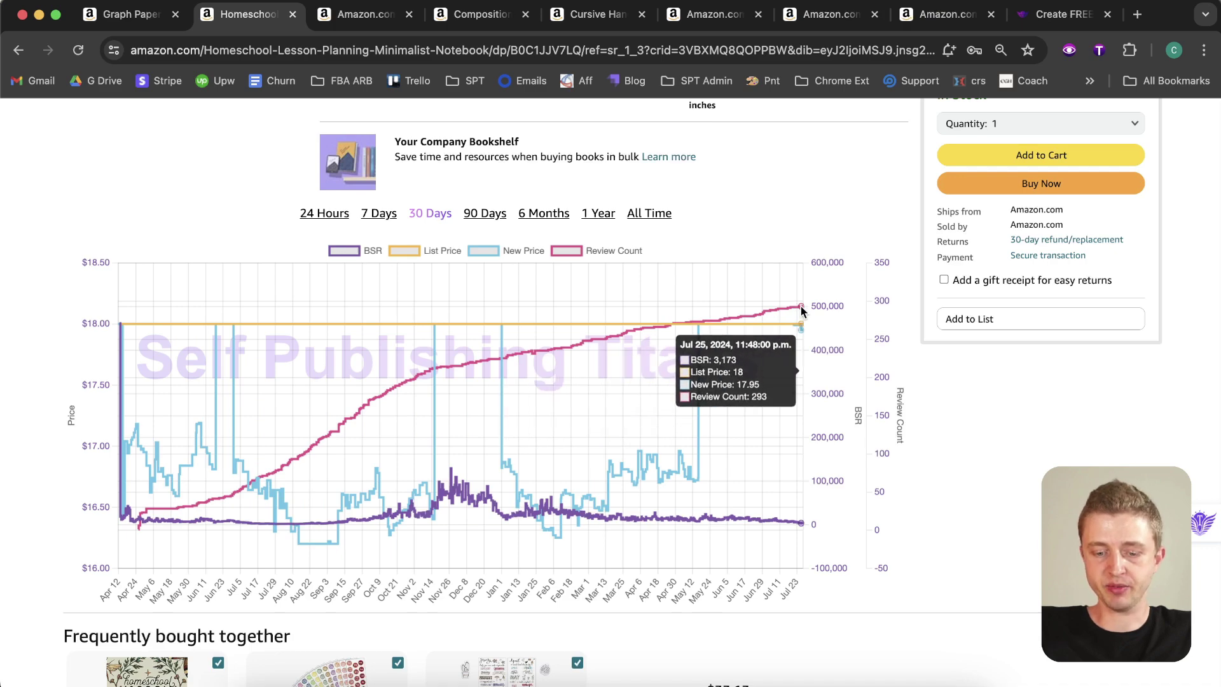
Step: Review the homeschool planner's description, then switch to the Good Days Start With Gratitude listing
scroll(918, 204, "up", 5)
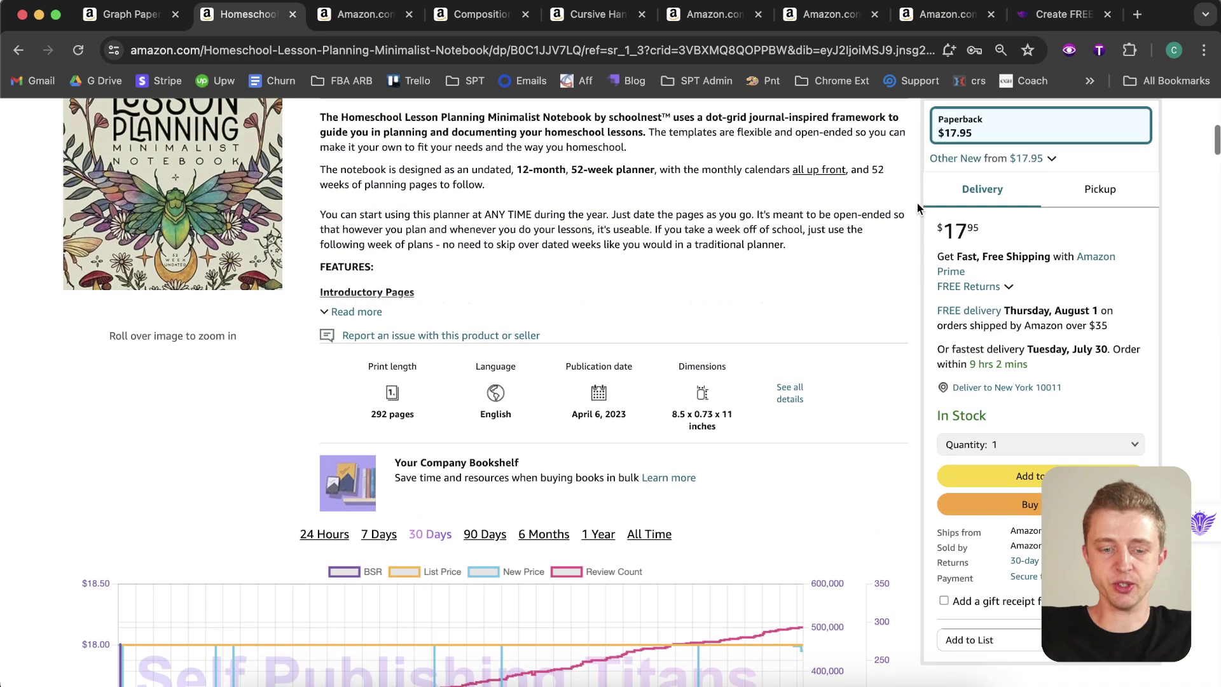
scroll(918, 204, "up", 5)
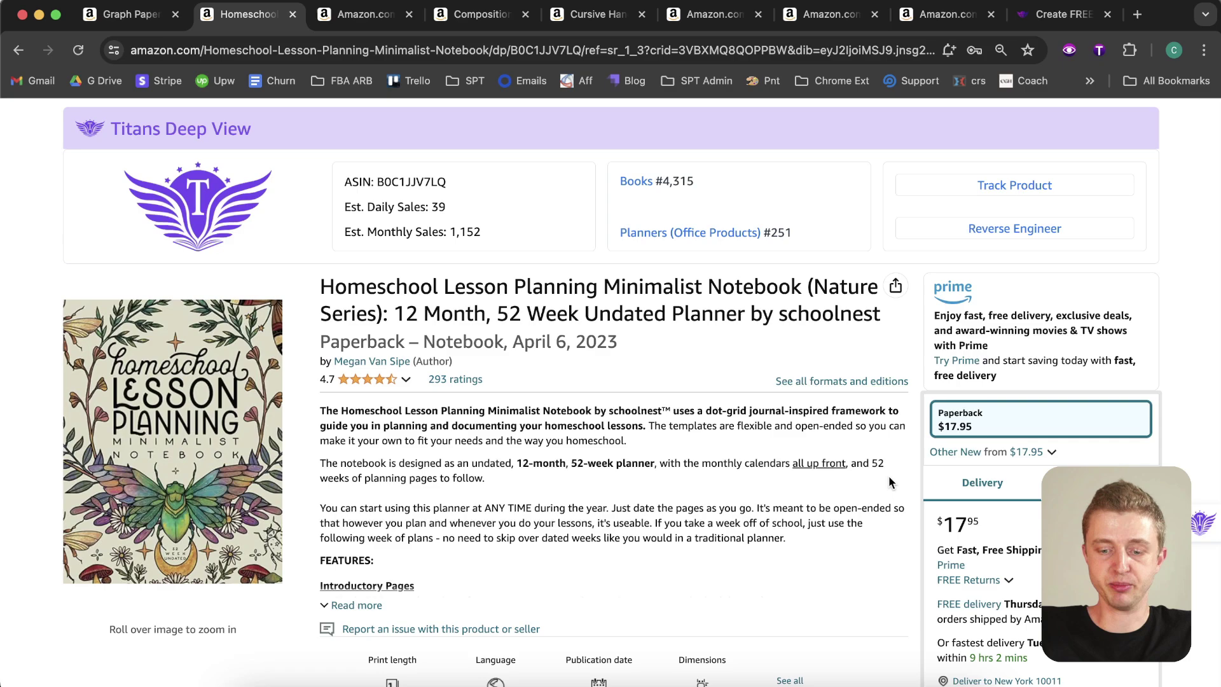
scroll(907, 495, "down", 5)
scroll(907, 495, "down", 2)
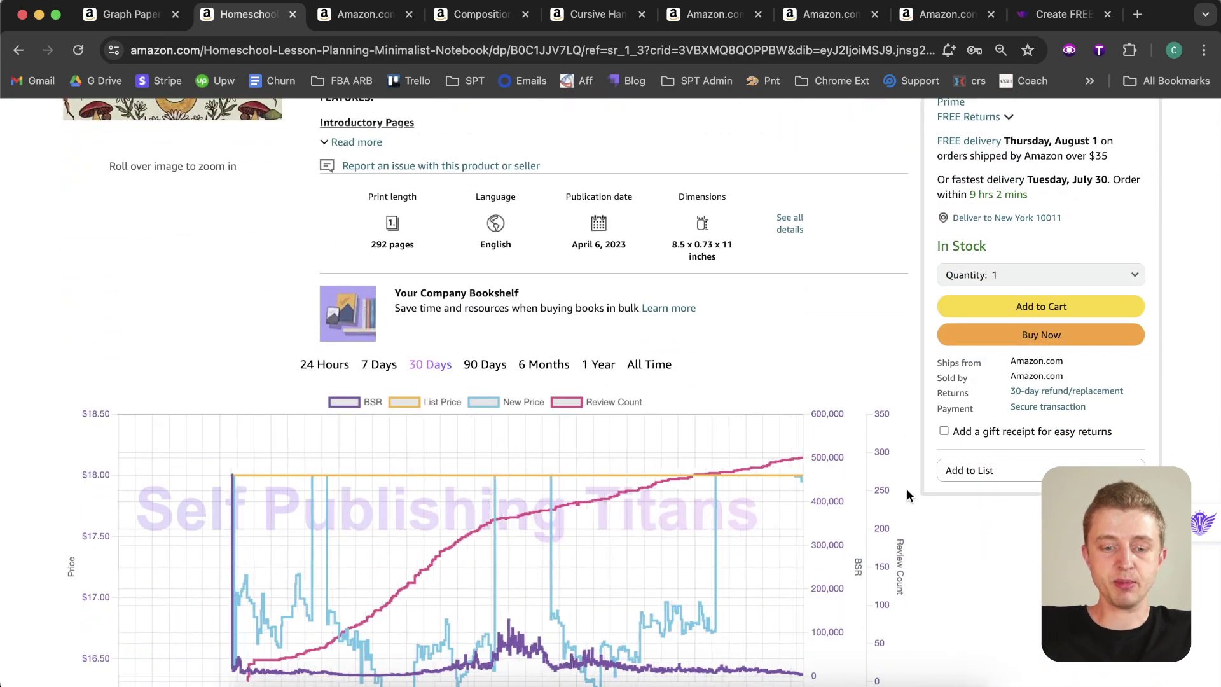
scroll(914, 513, "down", 20)
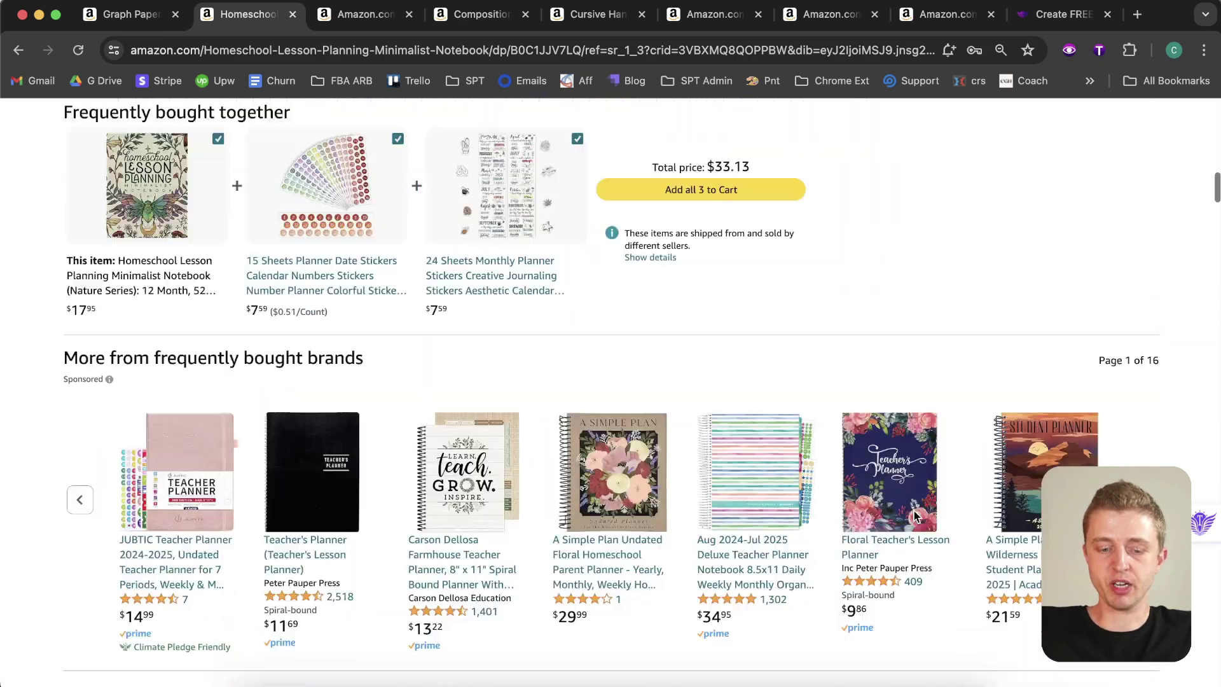
scroll(914, 510, "down", 12)
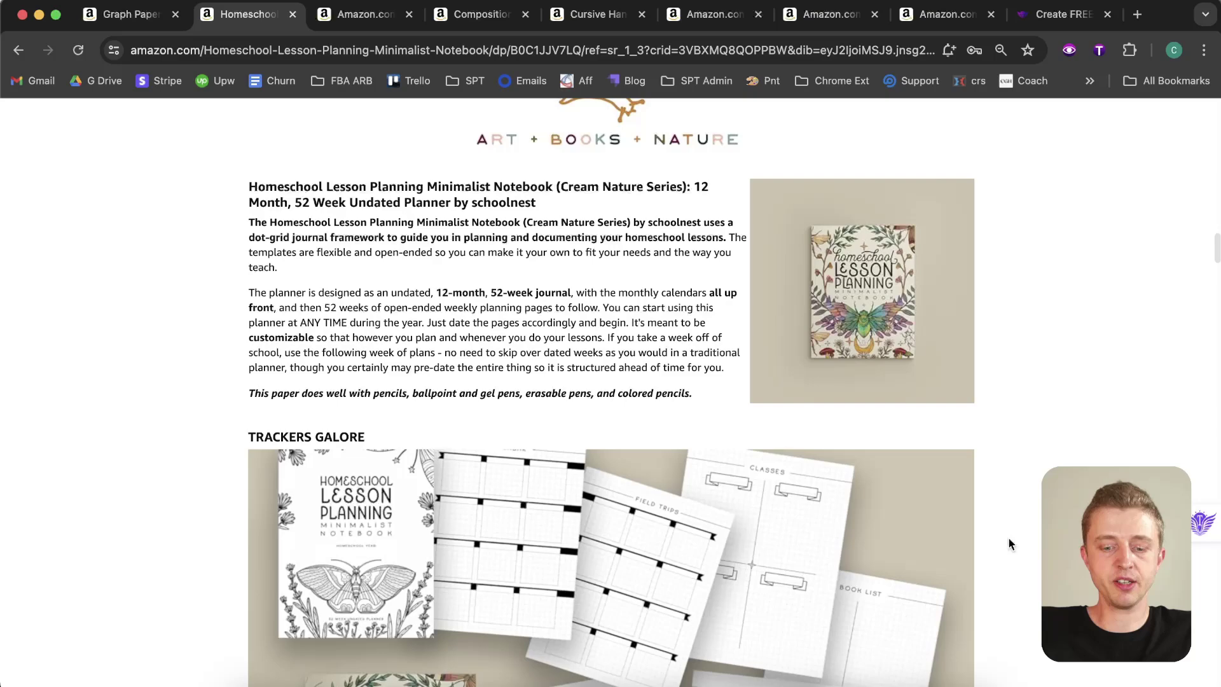
scroll(1009, 538, "up", 5)
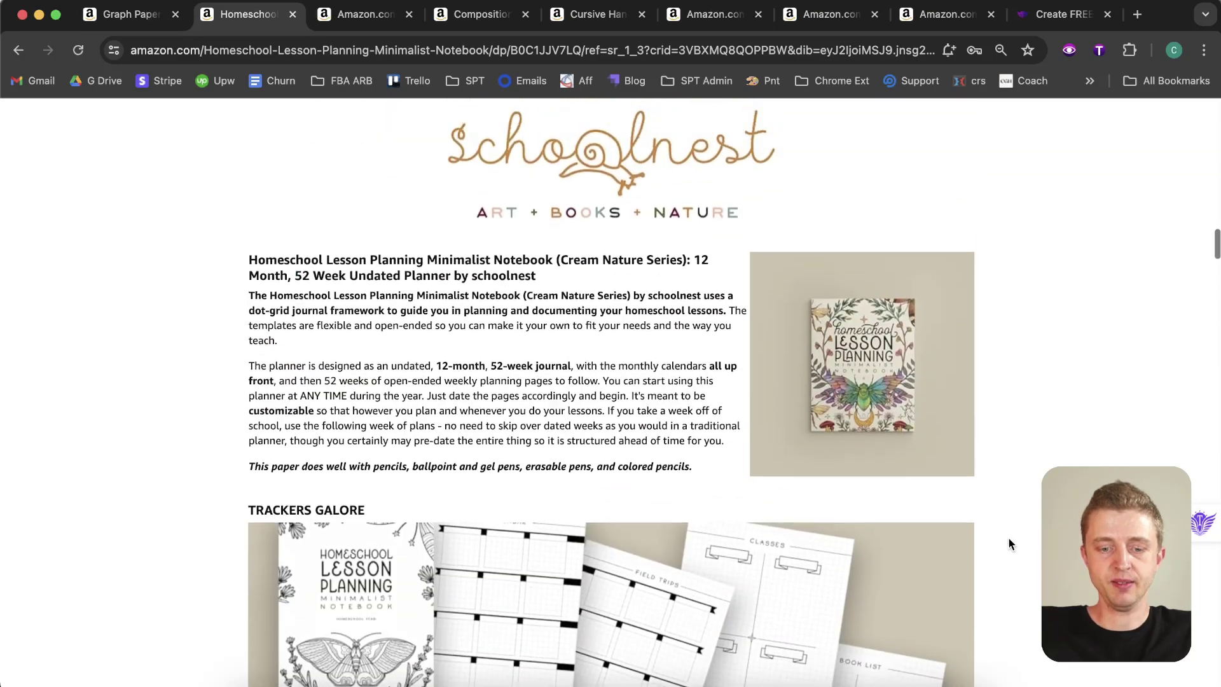
scroll(1009, 538, "down", 7)
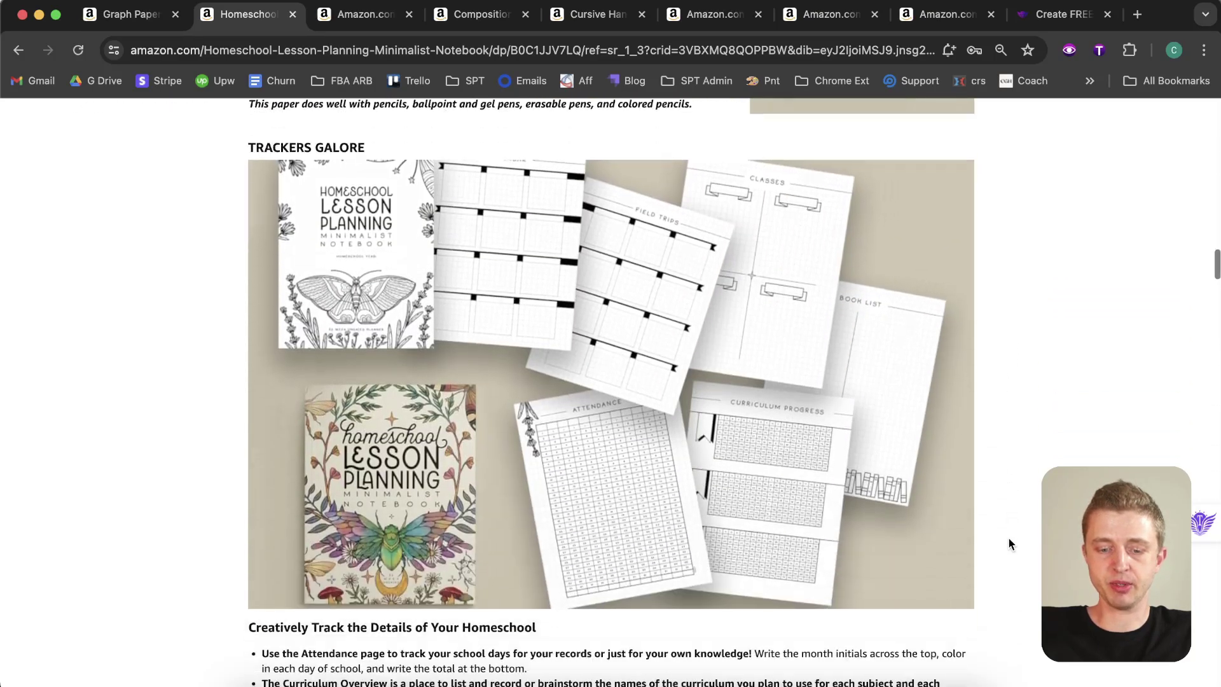
scroll(1009, 543, "down", 7)
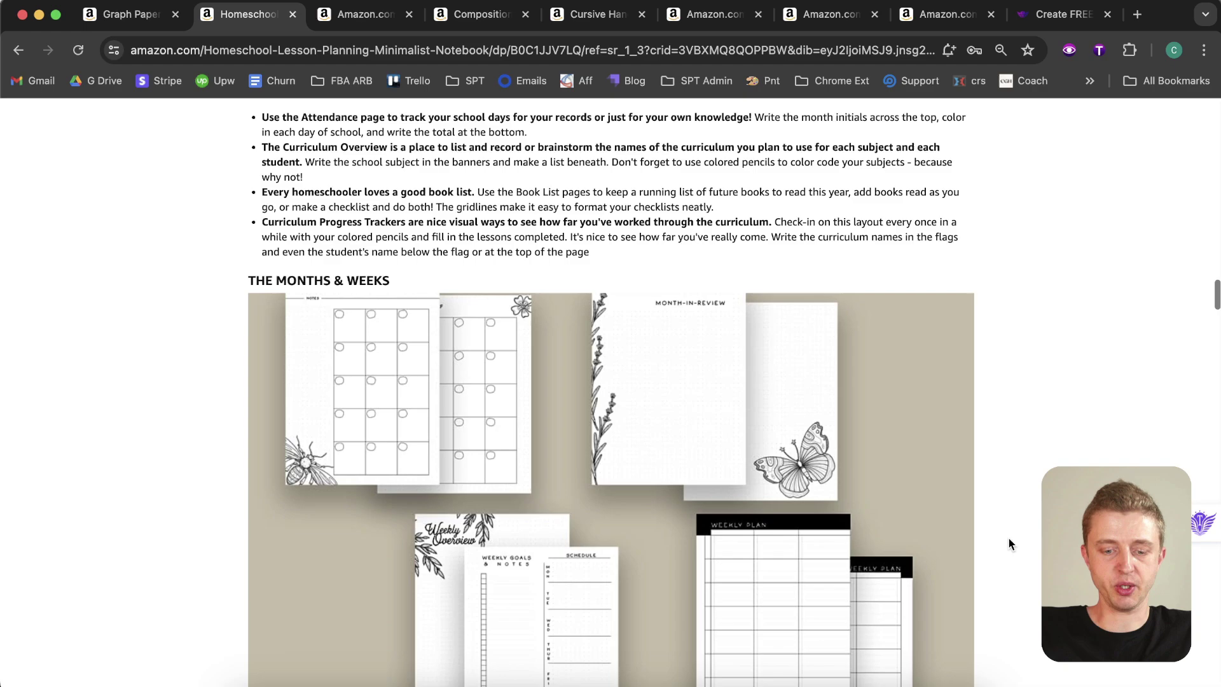
scroll(1009, 543, "down", 4)
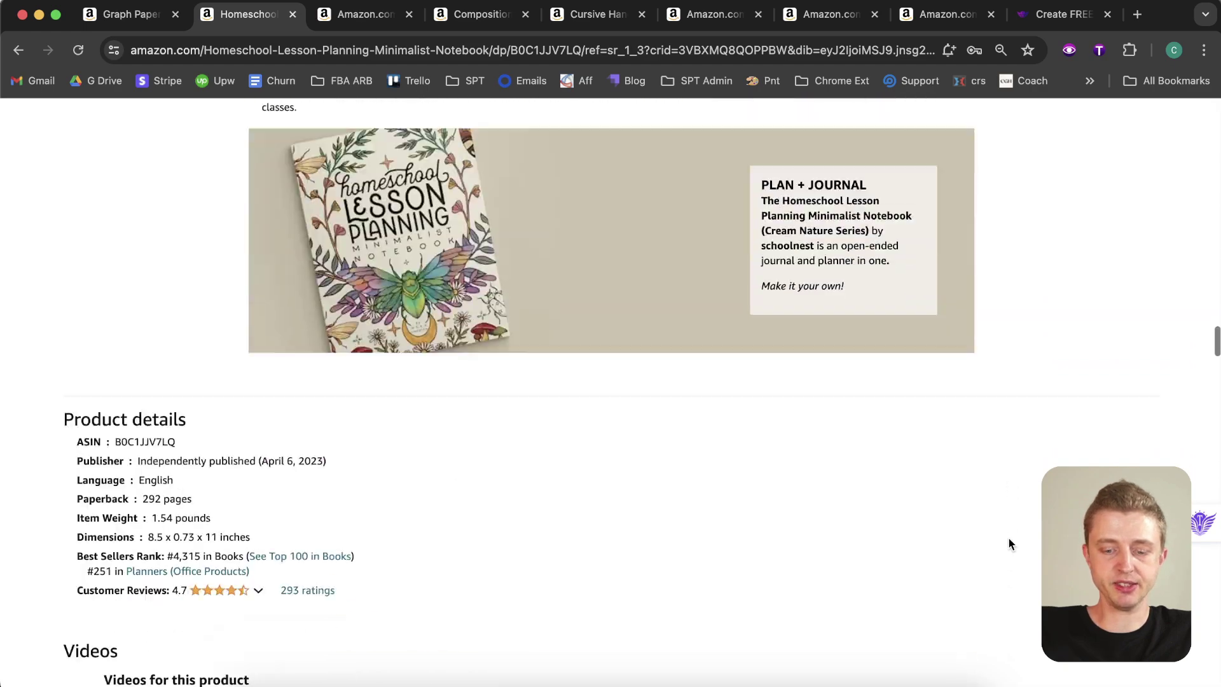
scroll(1009, 538, "up", 15)
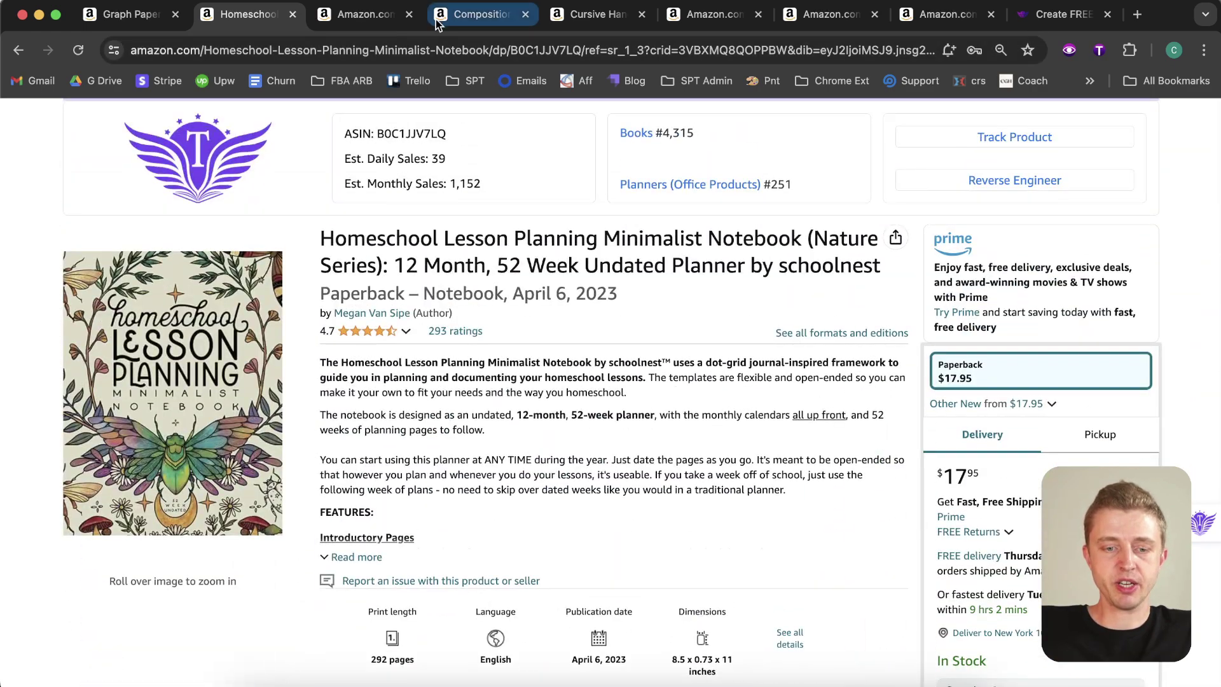
left_click(369, 18)
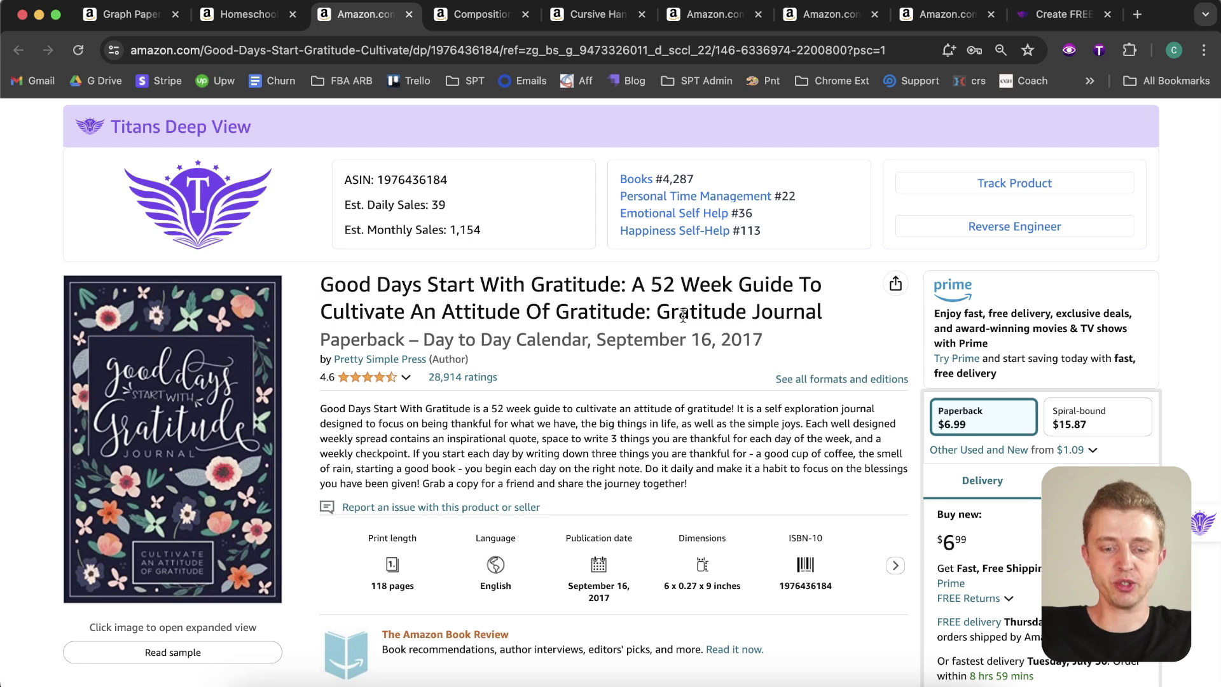
left_click_drag(657, 311, 842, 311)
left_click(841, 311)
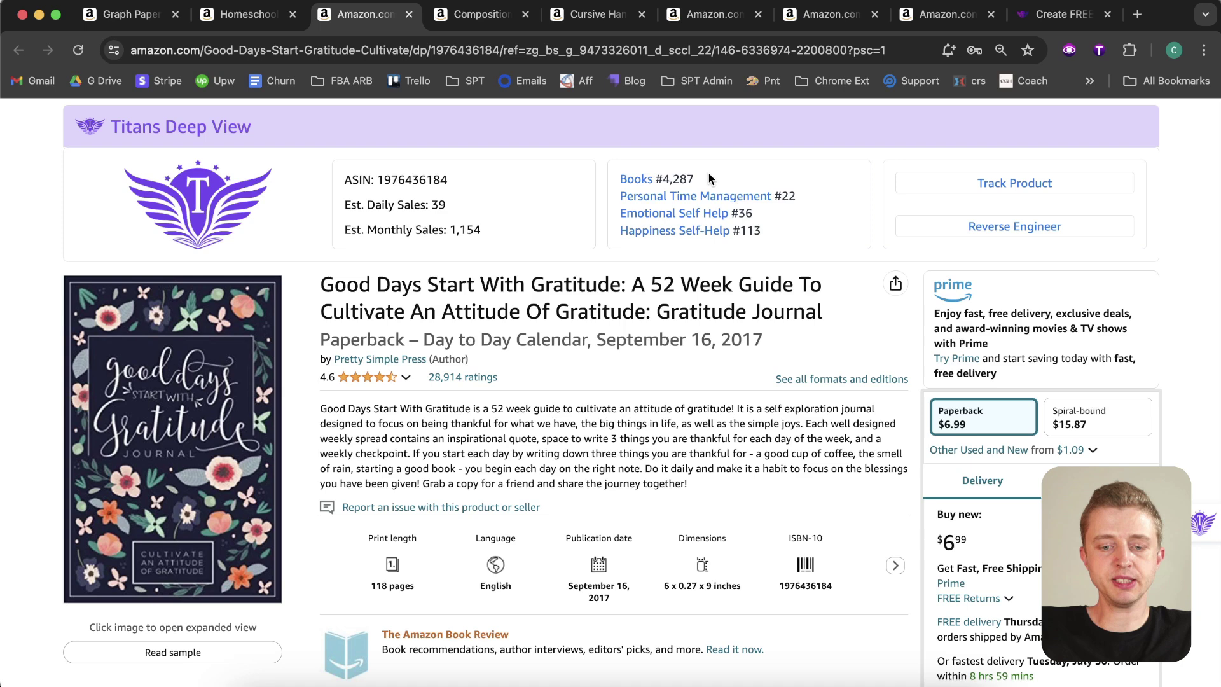
left_click_drag(696, 180, 662, 180)
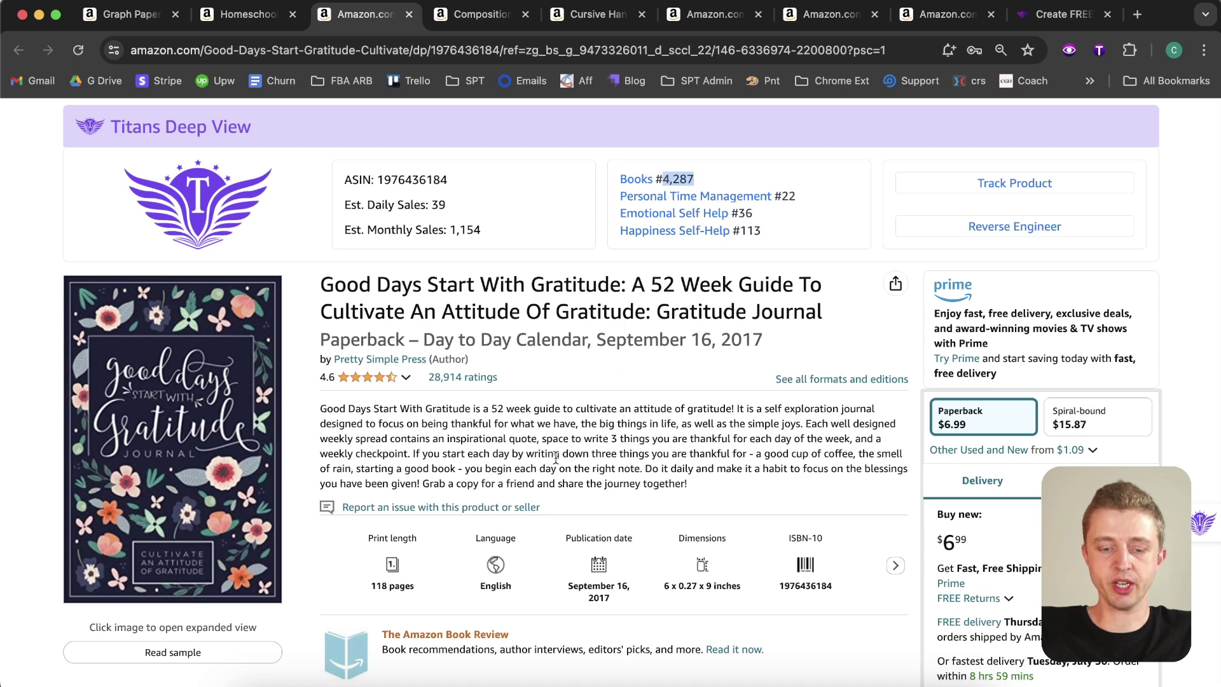
left_click(702, 181)
left_click_drag(679, 344, 811, 342)
left_click(725, 353)
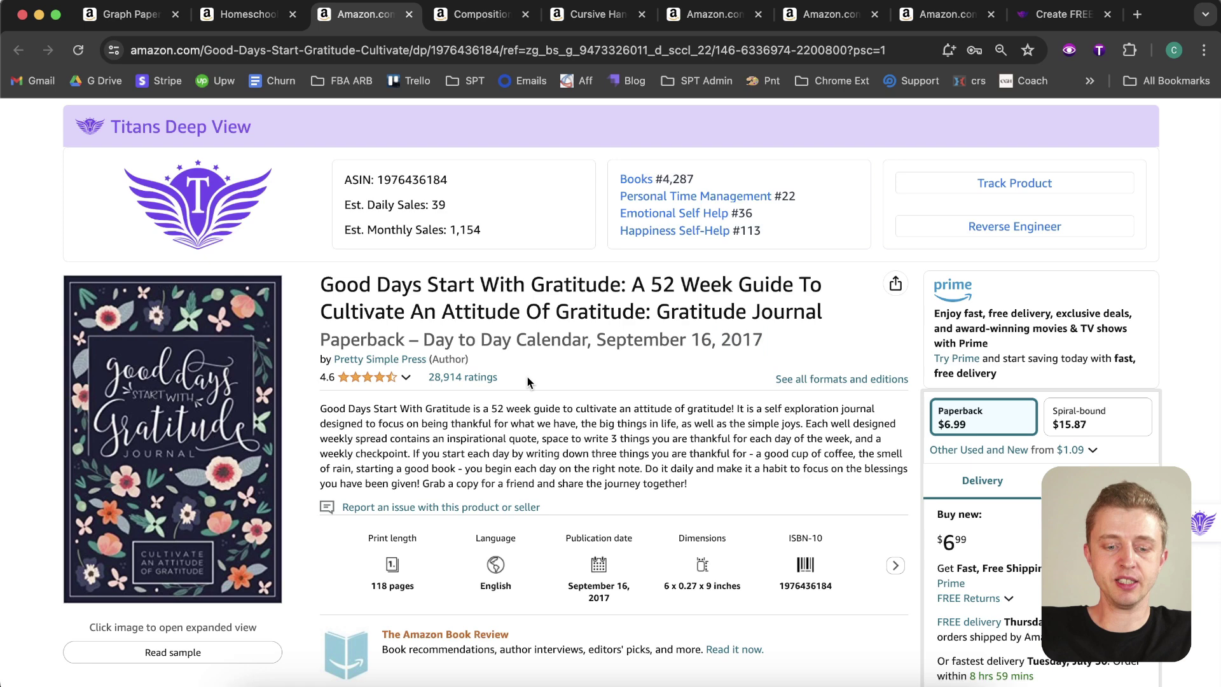
left_click_drag(503, 376, 424, 377)
left_click(605, 372)
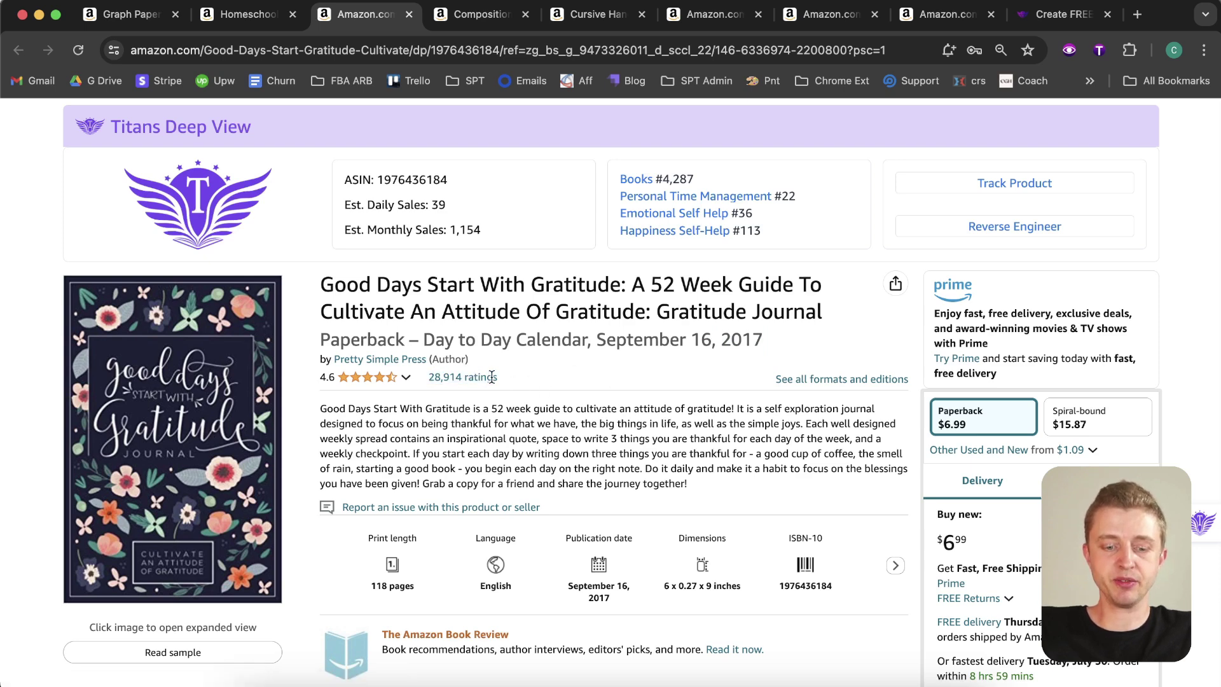
left_click_drag(530, 380, 364, 382)
left_click(598, 412)
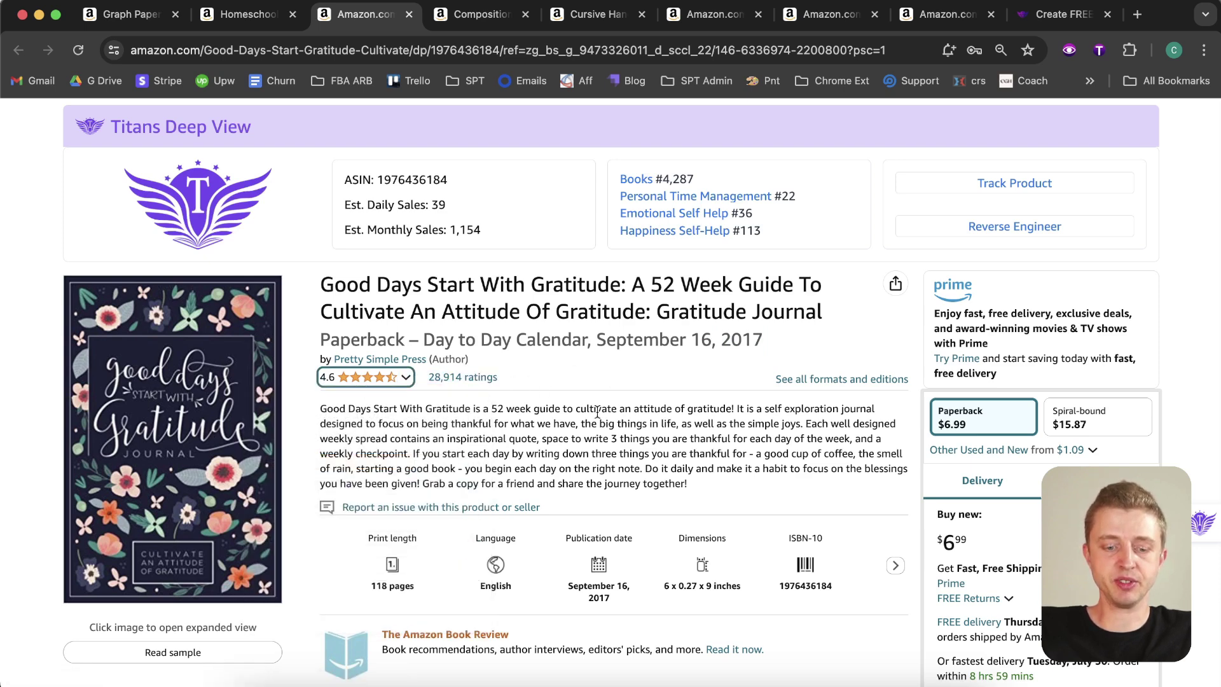
left_click(625, 350)
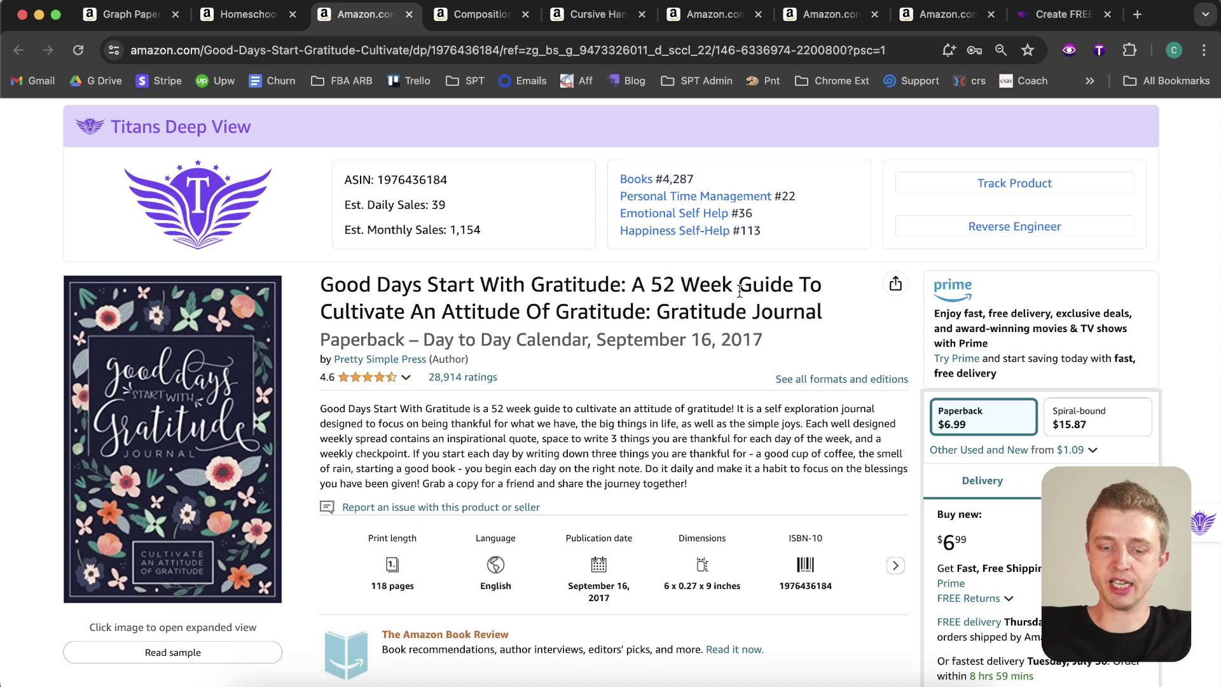
left_click_drag(719, 347, 781, 343)
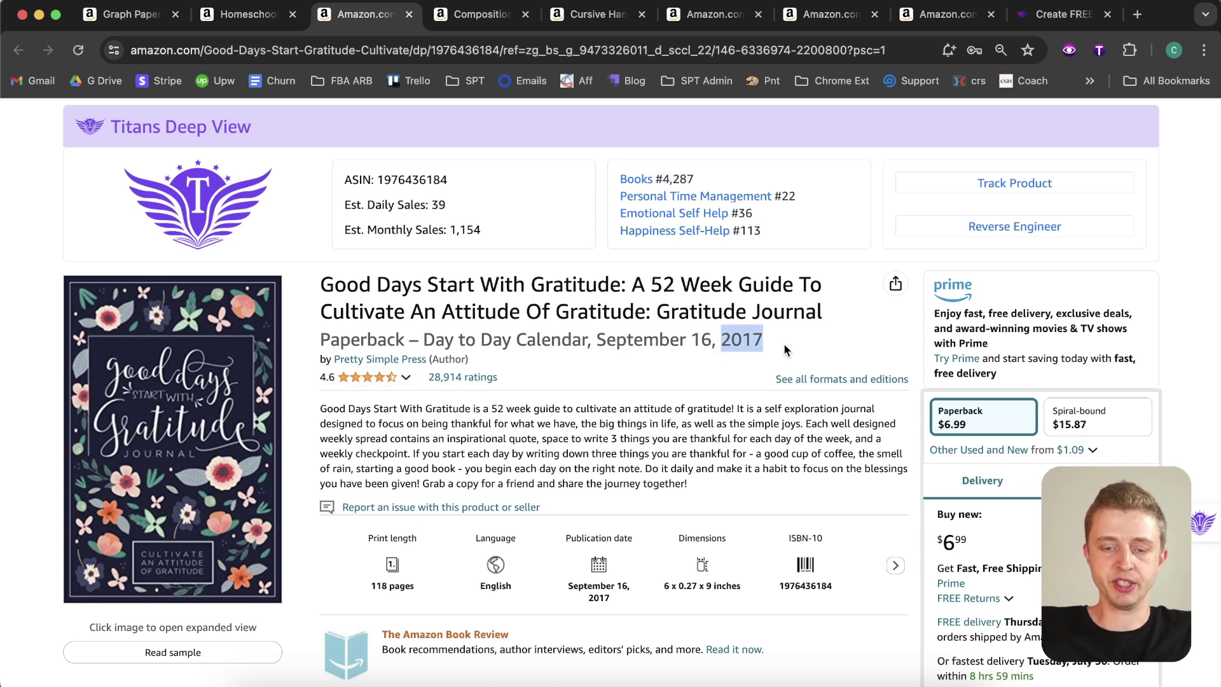
left_click(783, 342)
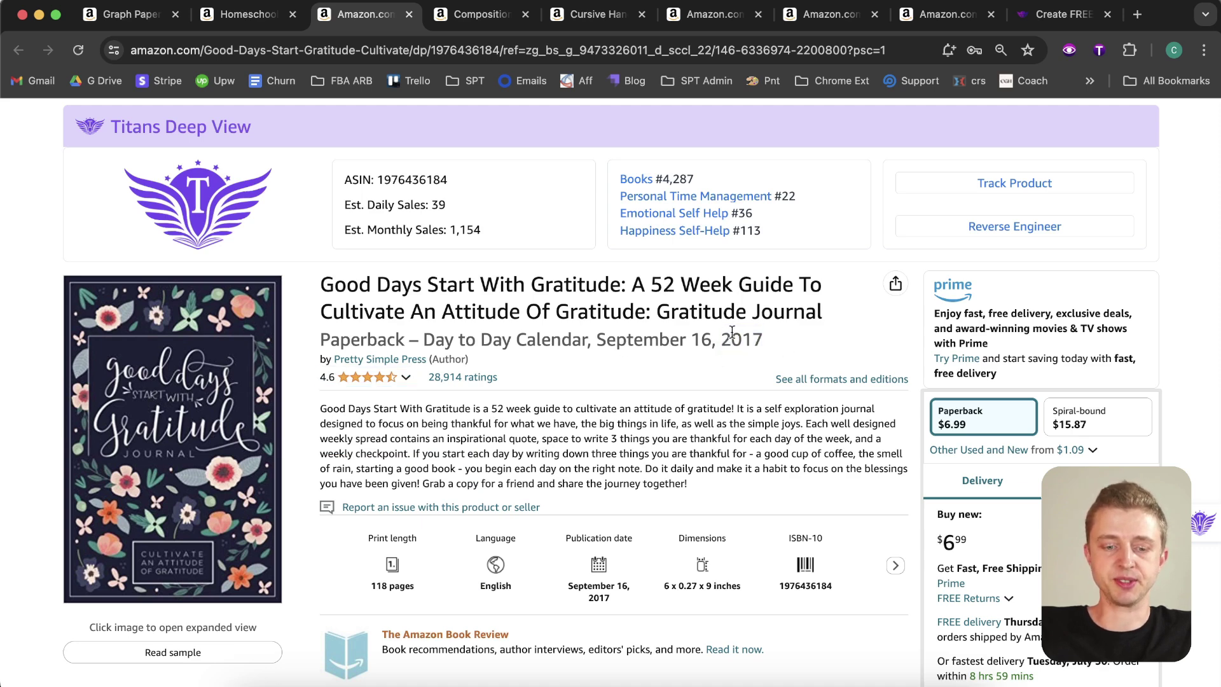
Step: Switch to the watercolor Composition Notebook listing and highlight its title, 2022 year and 22,202 rank
left_click(479, 12)
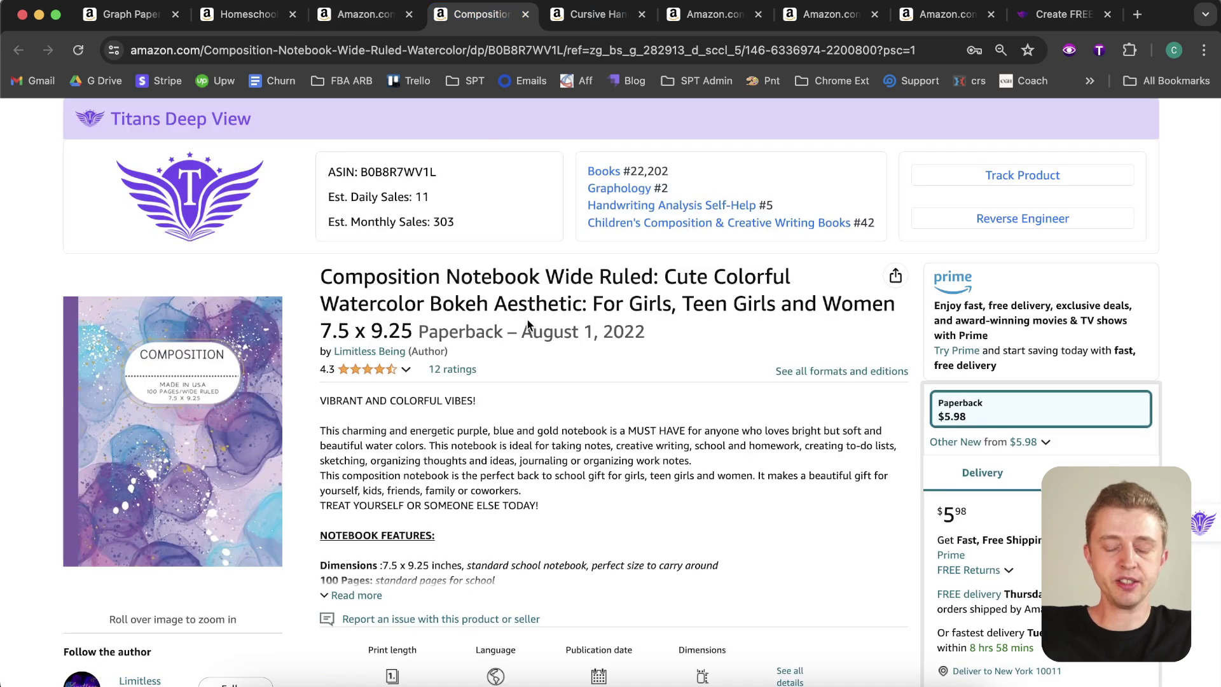
left_click_drag(320, 275, 685, 334)
left_click(628, 287)
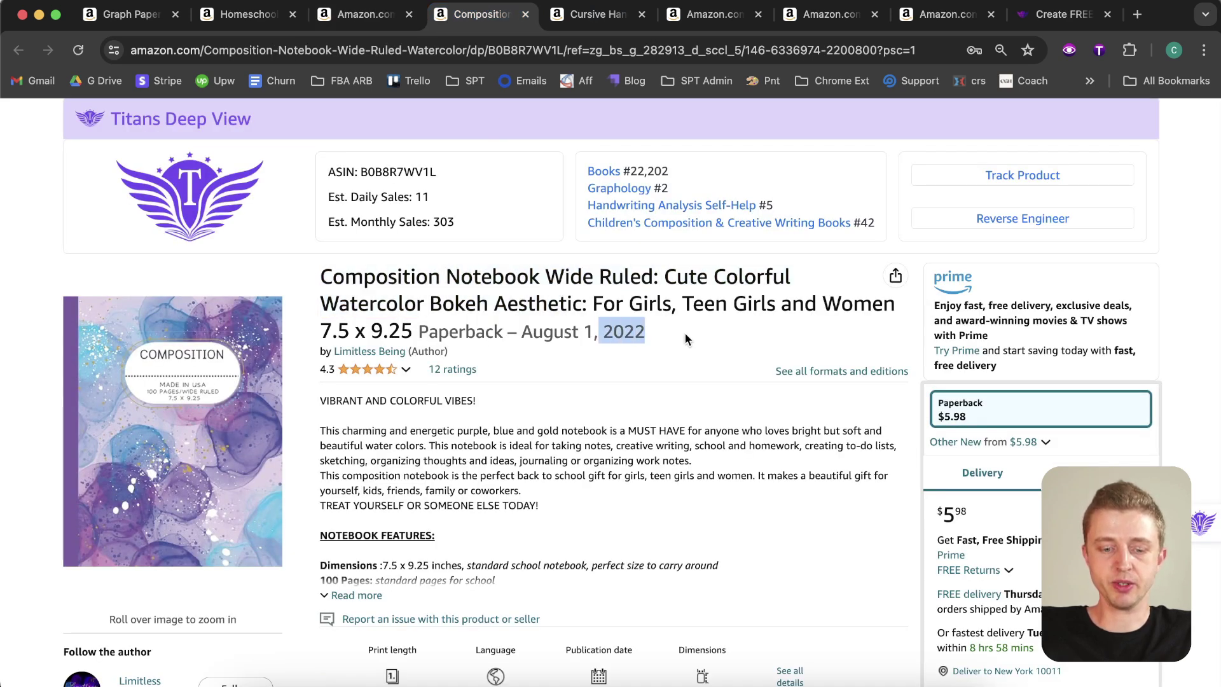
left_click(629, 366)
left_click_drag(680, 173, 633, 171)
left_click(580, 344)
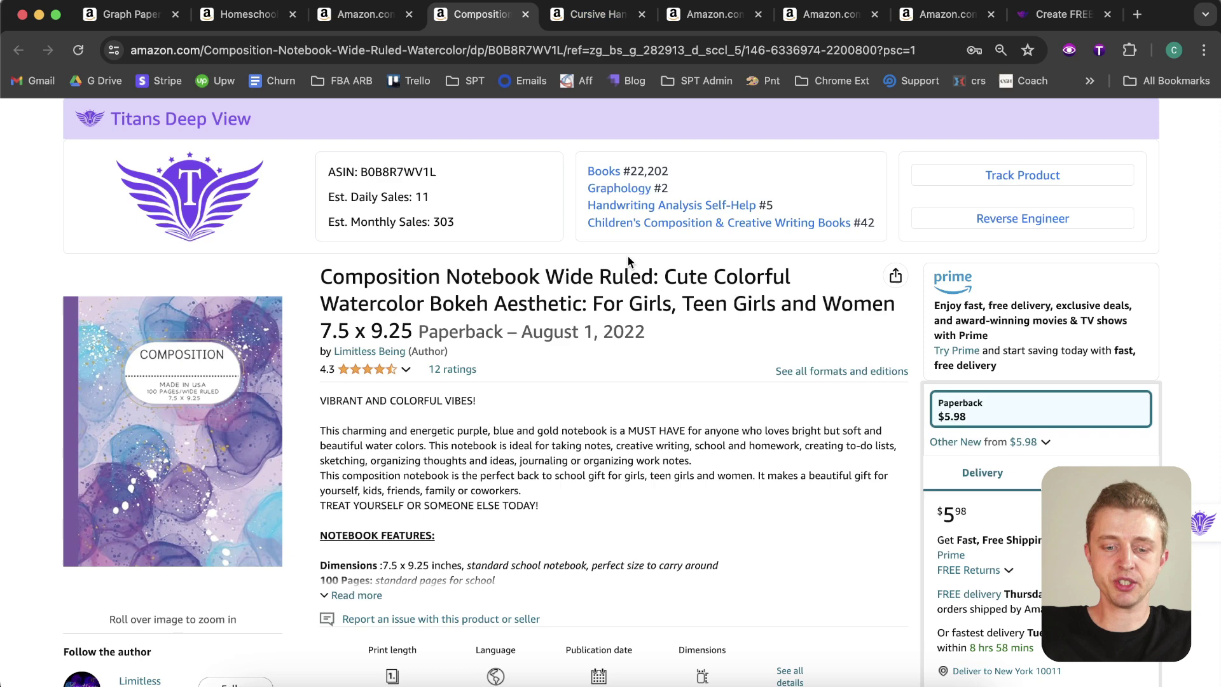
Step: Highlight 'Composition Notebook Wide Ruled' in the title, then switch to the Cursive Handwriting Workbook listing
left_click_drag(653, 276, 318, 283)
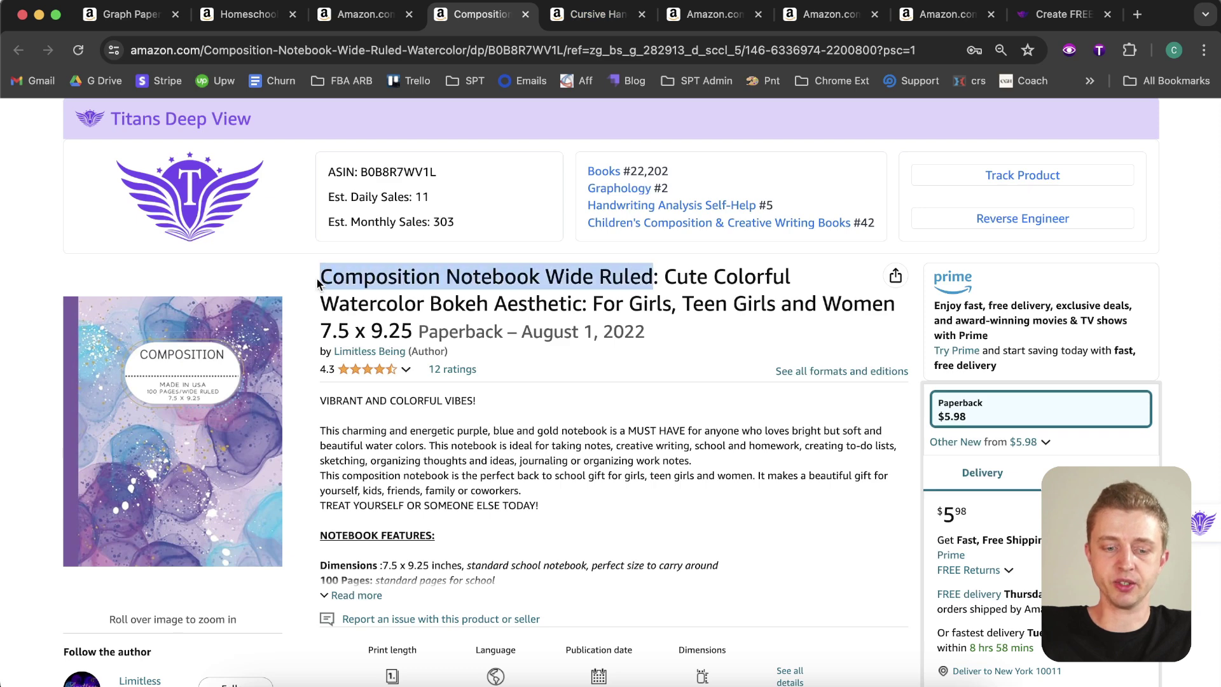
left_click(533, 266)
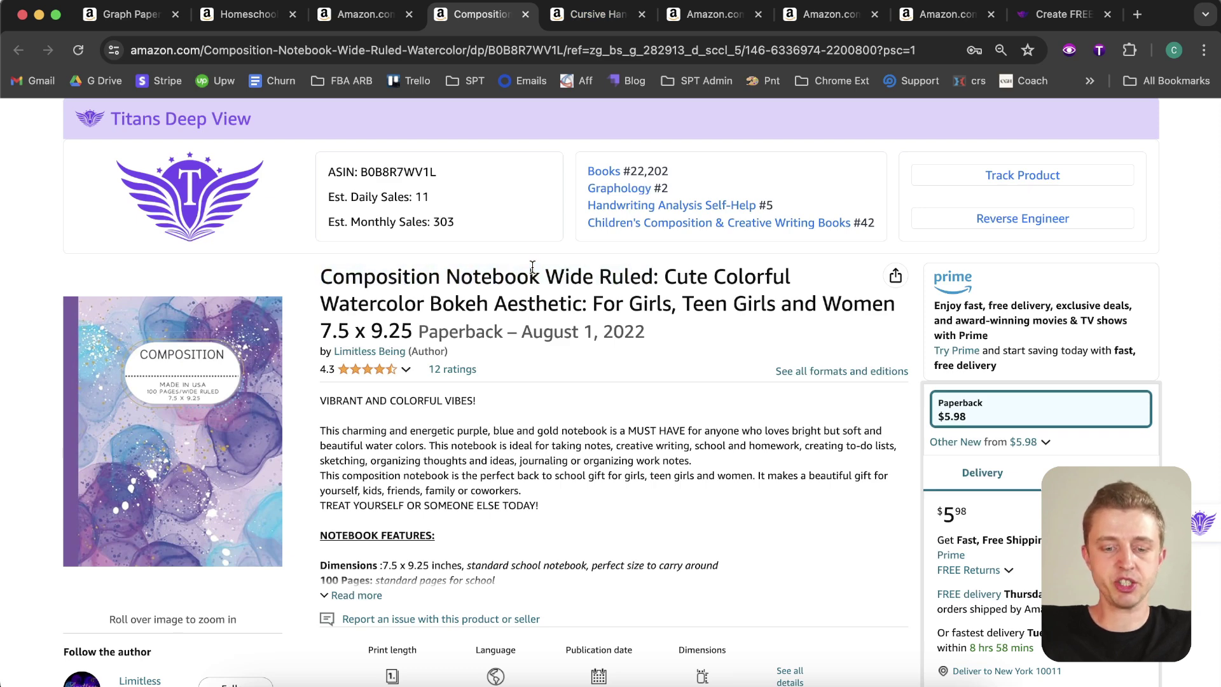
left_click(592, 14)
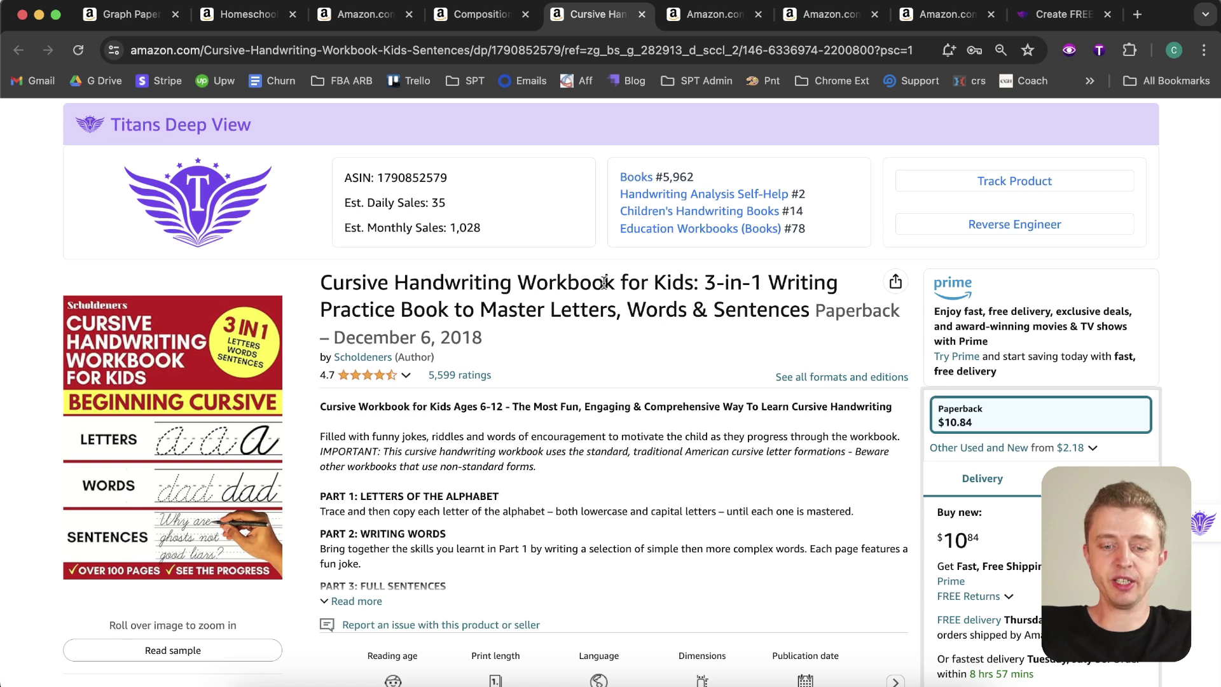
left_click_drag(708, 177, 614, 181)
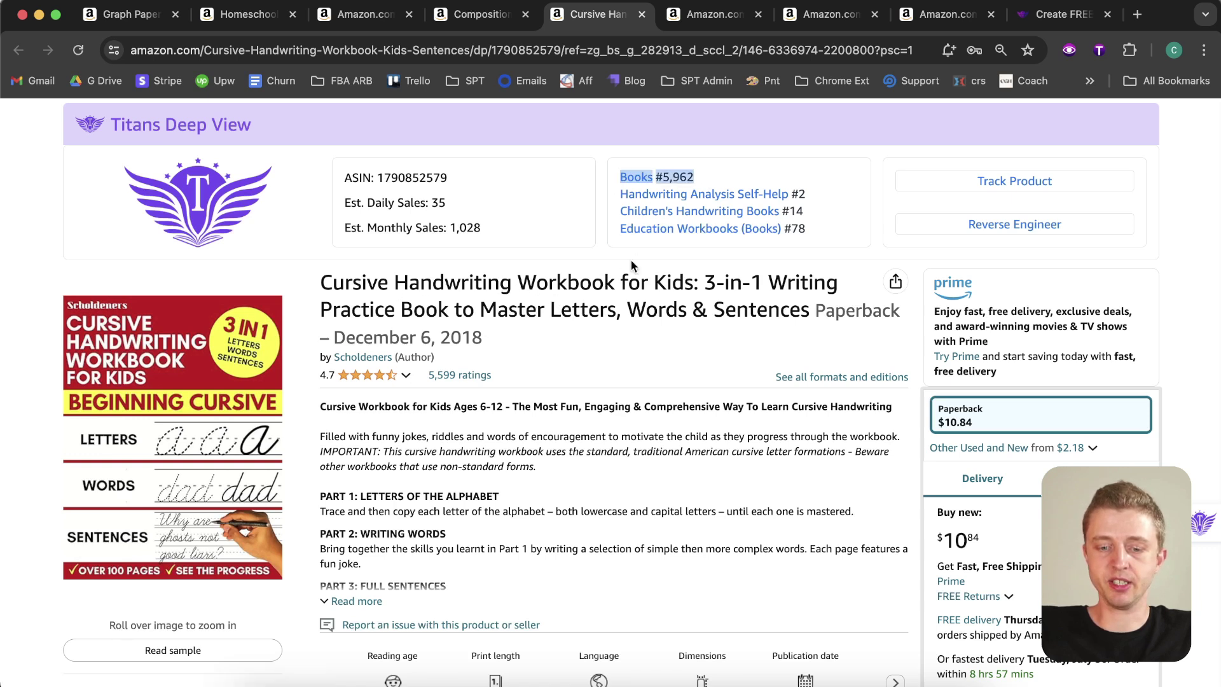
left_click(714, 330)
left_click_drag(532, 372, 419, 369)
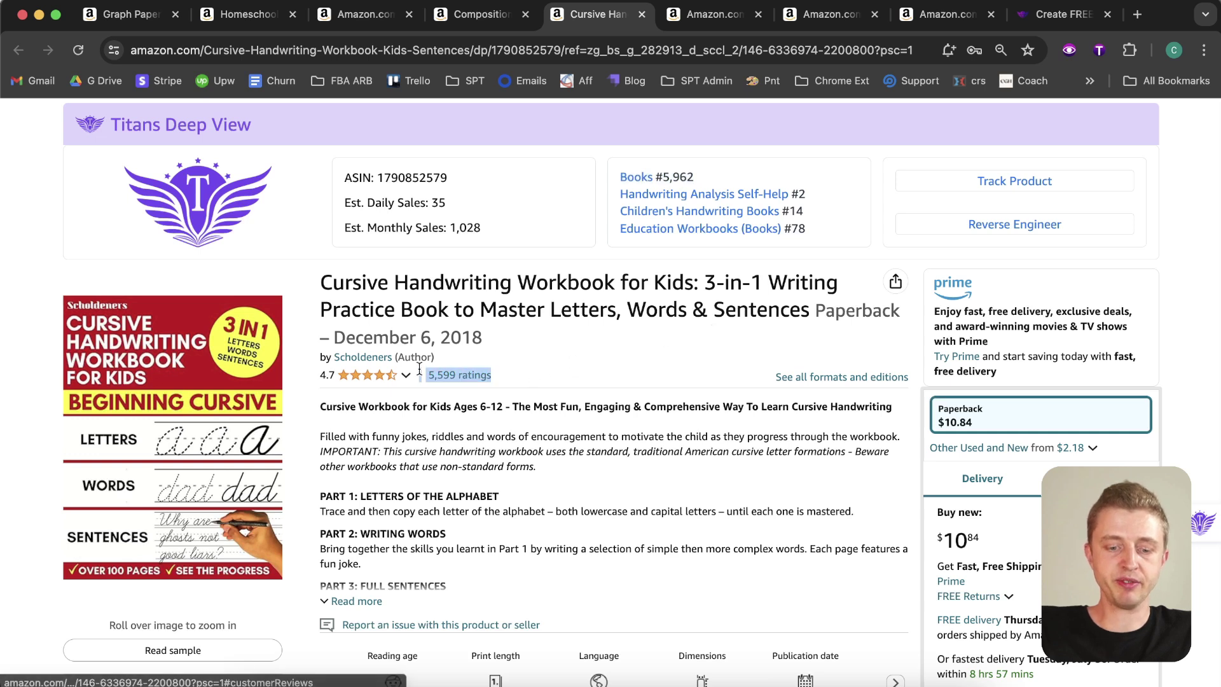
left_click(556, 338)
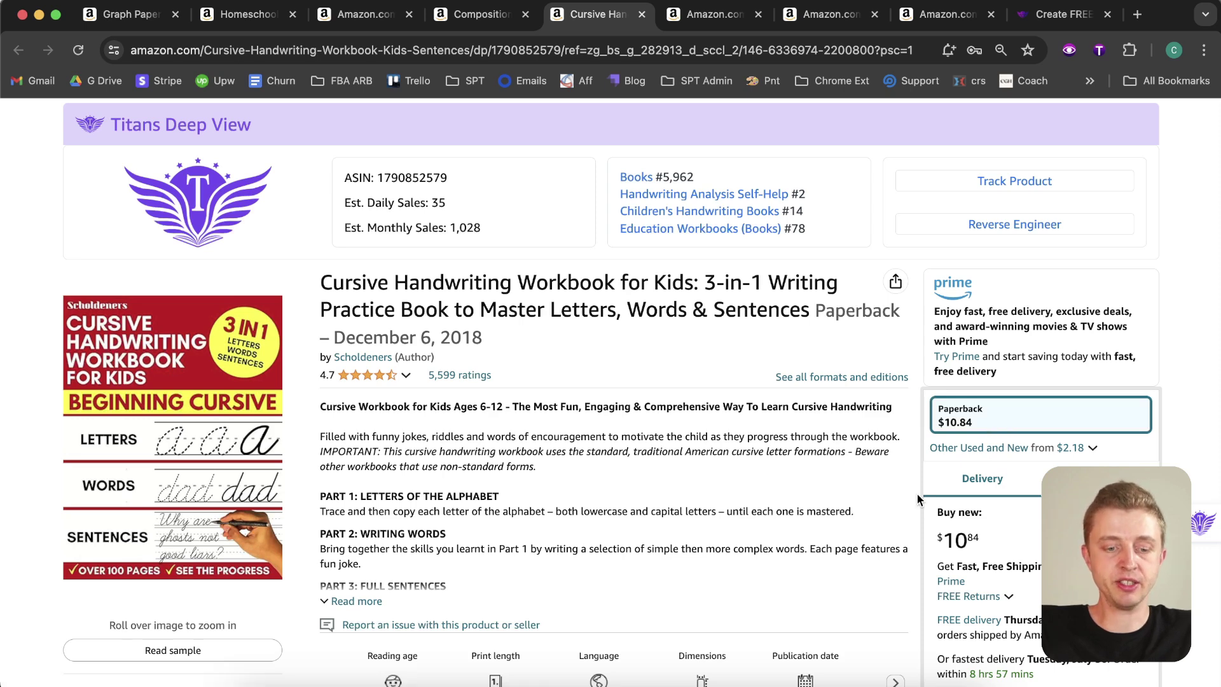
Step: Switch to the 110-page Composition Notebook listing and highlight its #28,369 rank and 85 ratings
left_click(707, 8)
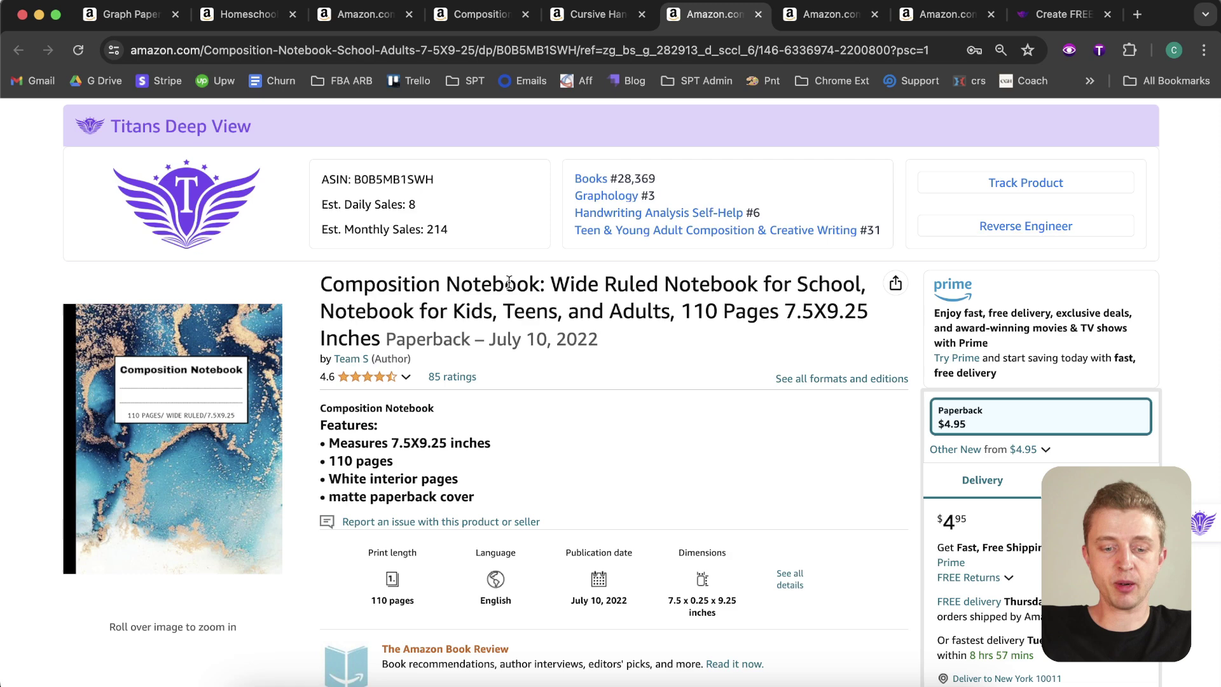
left_click_drag(663, 178, 611, 178)
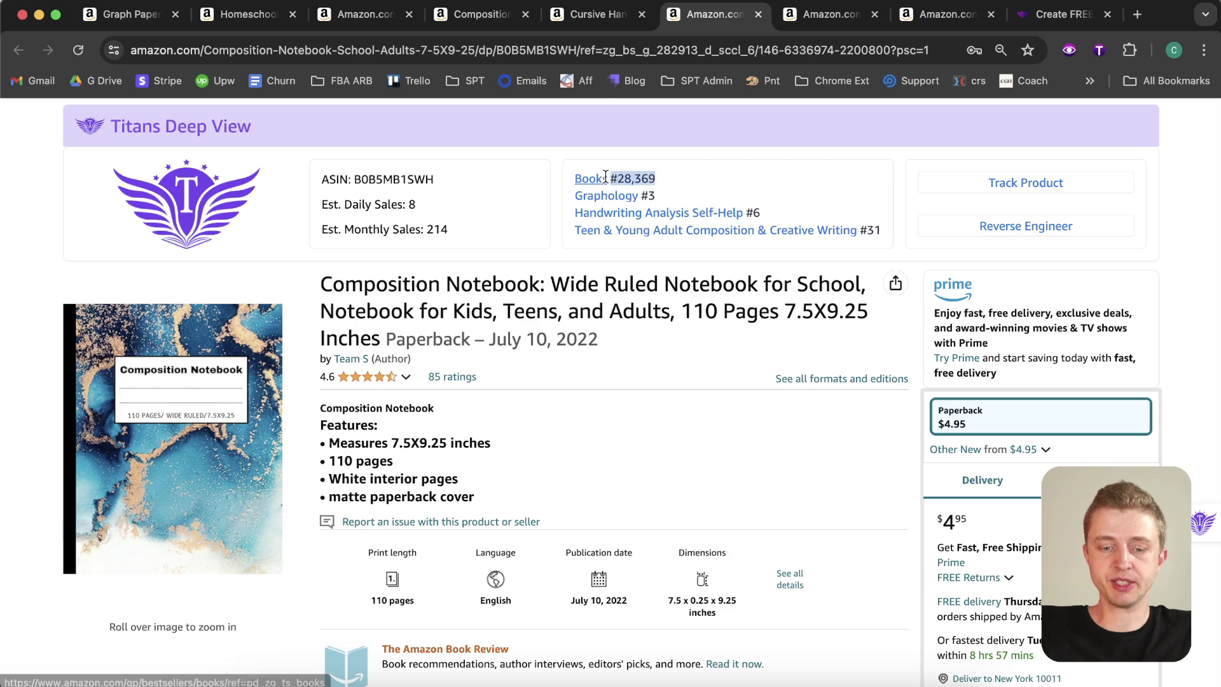
left_click(642, 352)
left_click_drag(490, 376, 425, 377)
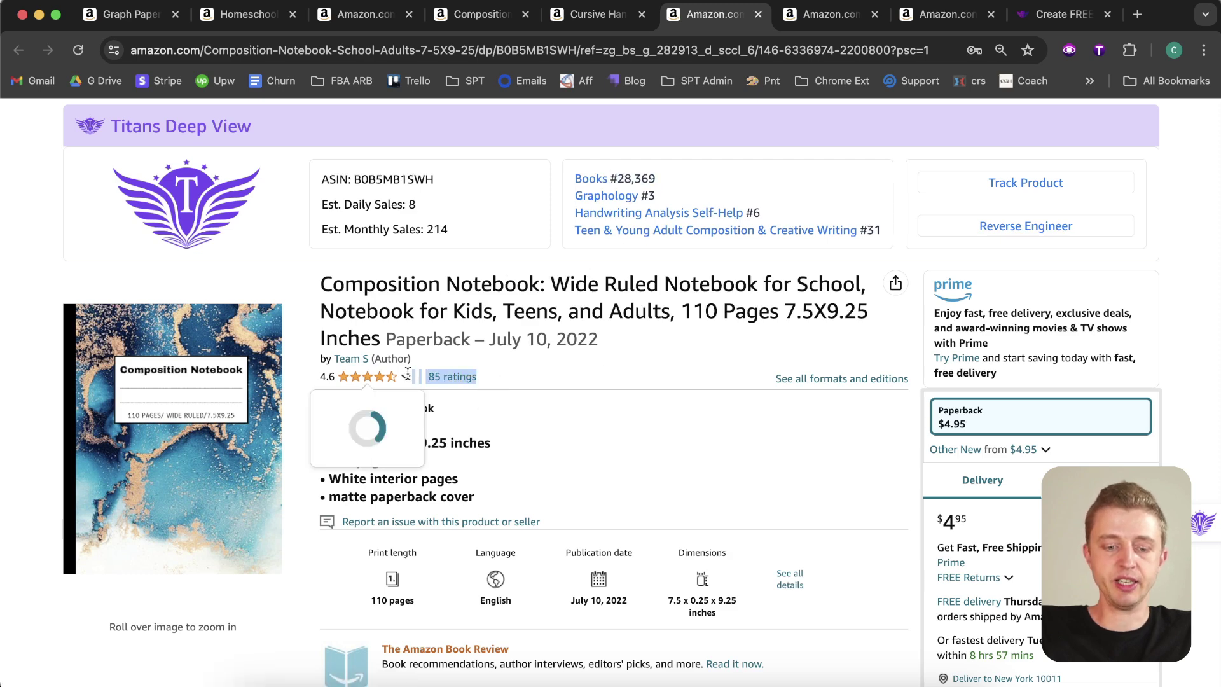
left_click(621, 334)
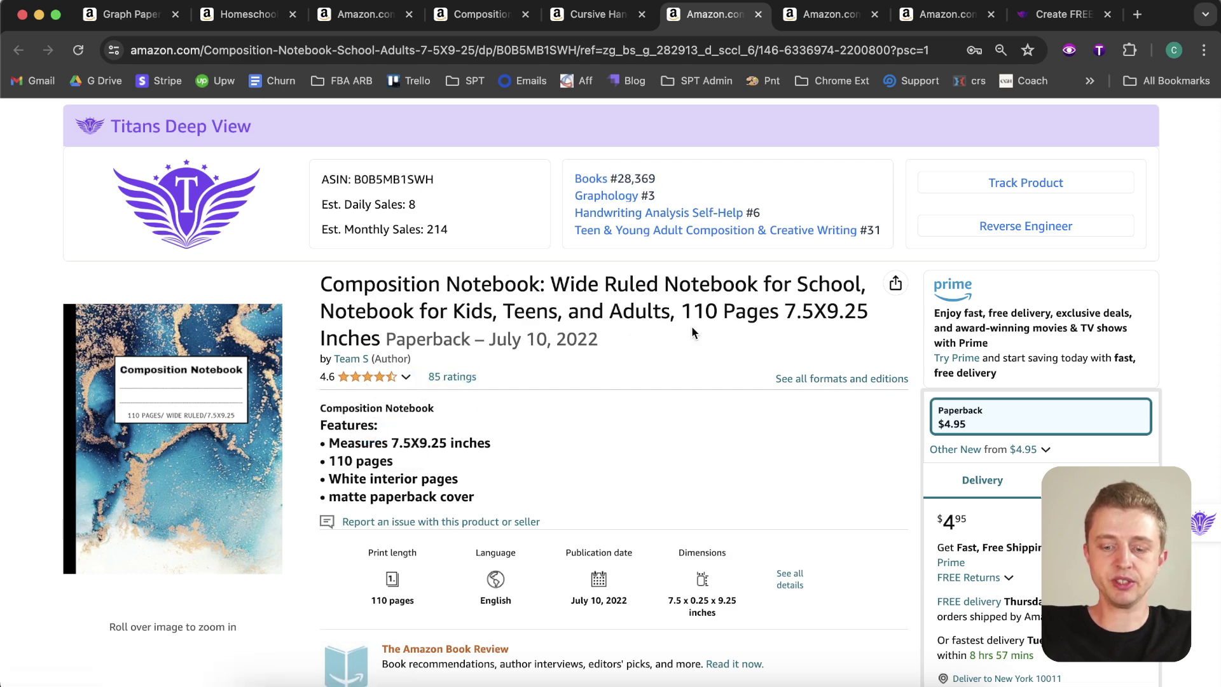
Step: Switch to the Modern Calligraphy for Beginners listing and highlight its #28,816 Books rank
left_click(830, 24)
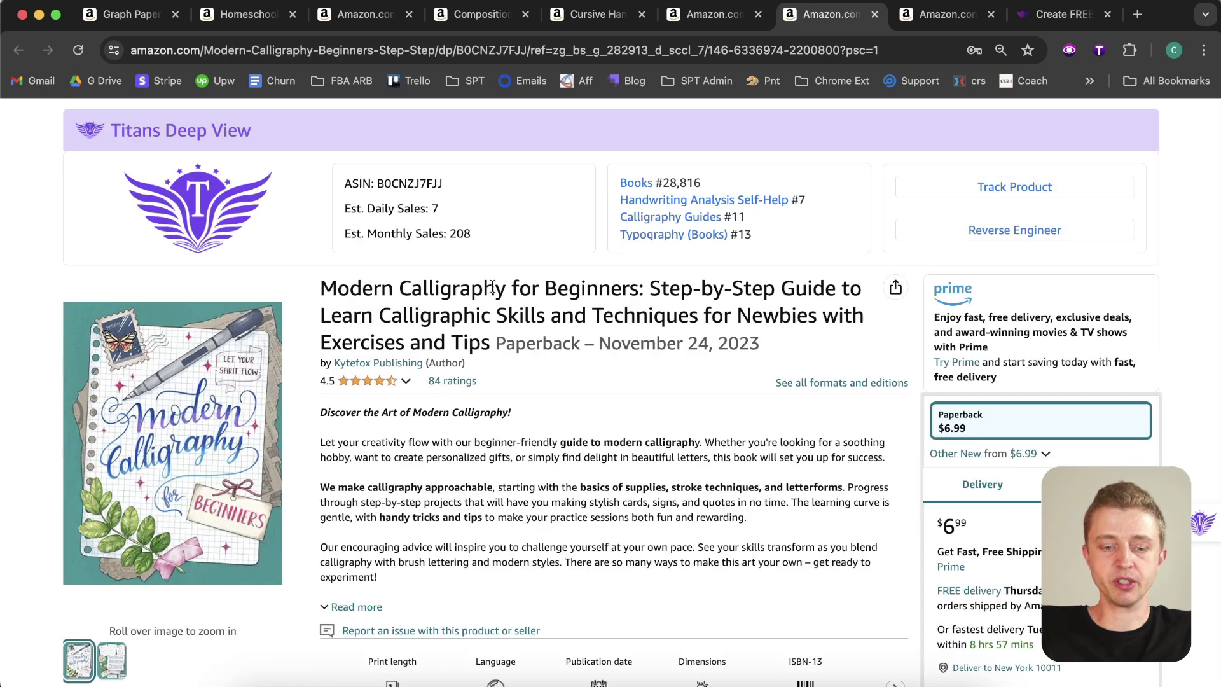
left_click_drag(702, 183, 657, 184)
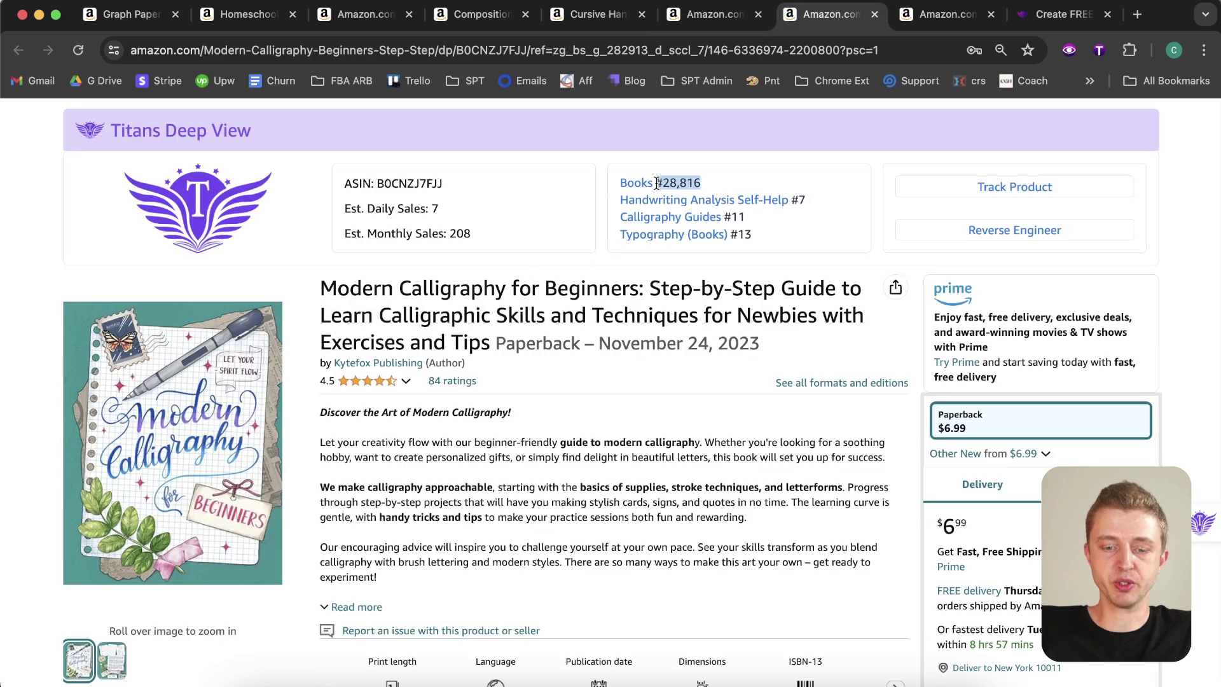
left_click(604, 334)
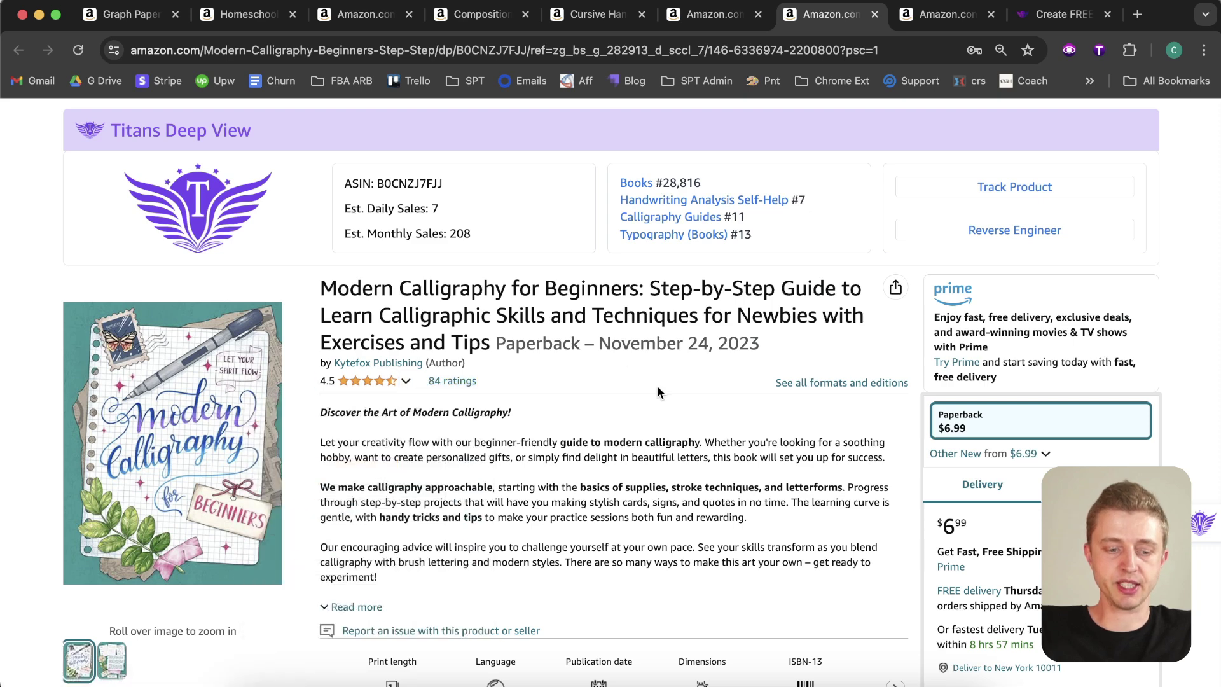
Step: Switch to The 7 Steps to Elegant Cursive Handwriting listing and highlight its title and #58,723 rank
left_click(948, 14)
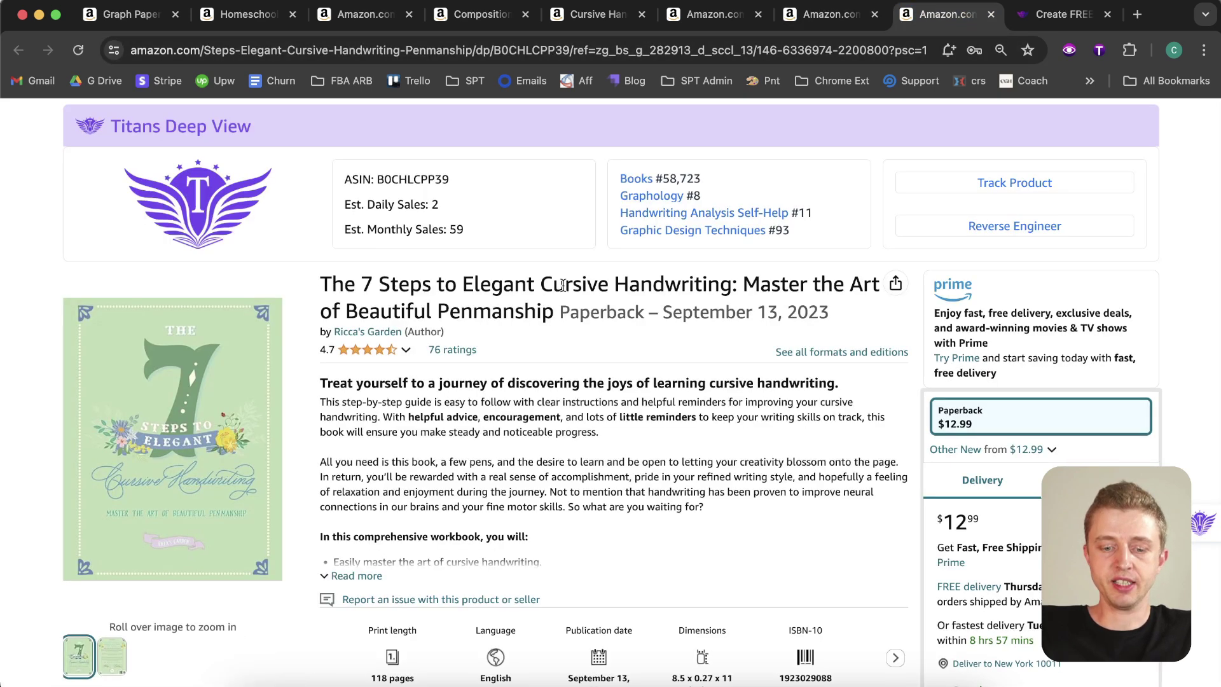
left_click_drag(540, 283, 729, 284)
left_click(723, 178)
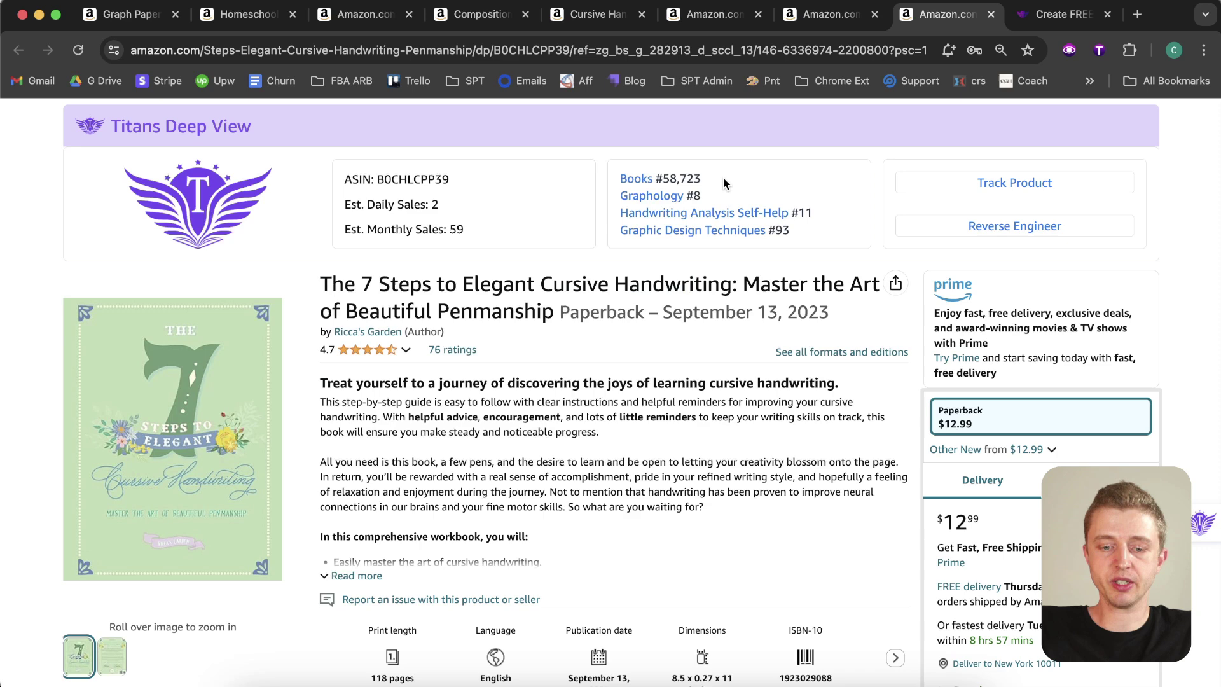
left_click_drag(712, 175, 658, 174)
left_click(583, 398)
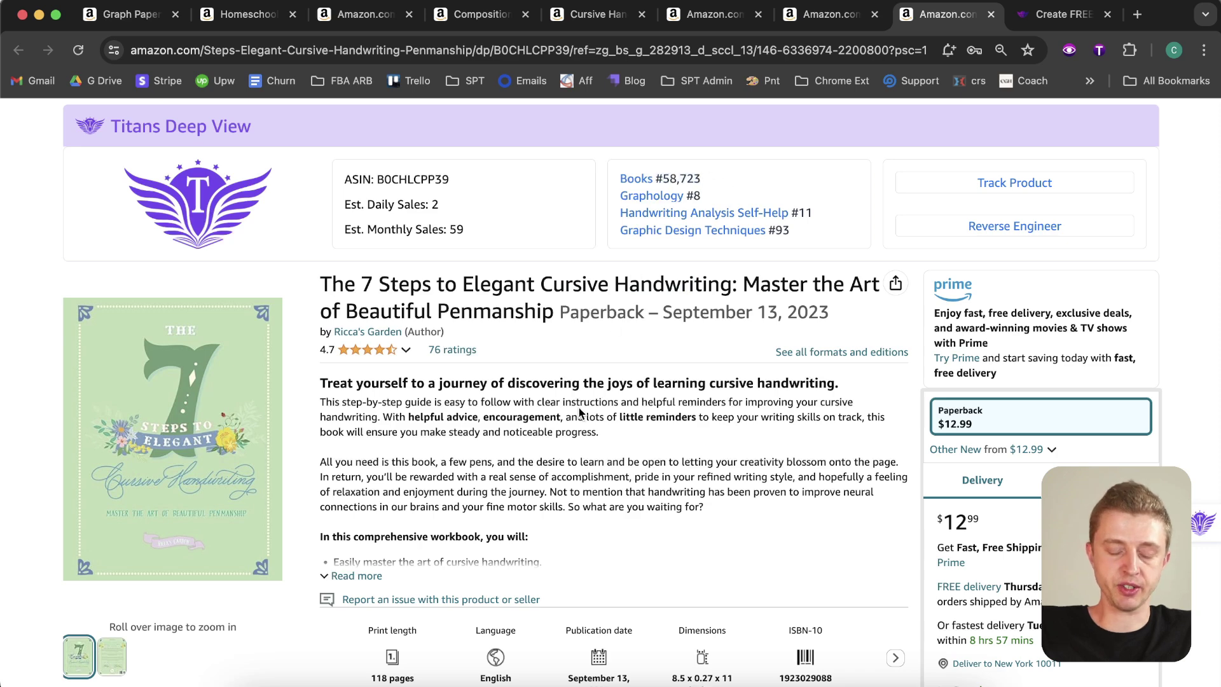
mouse_move(210, 445)
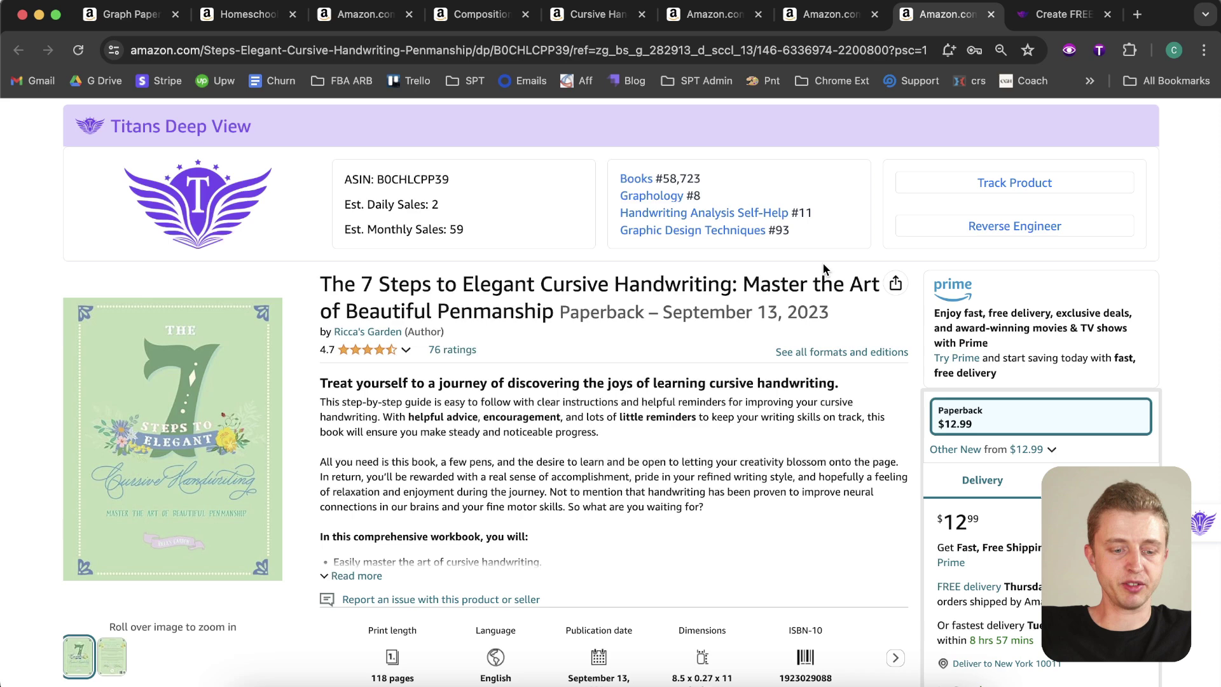
Step: Return to the Create FREE book creator tab and bring its Book Interior page types into view
left_click(1054, 19)
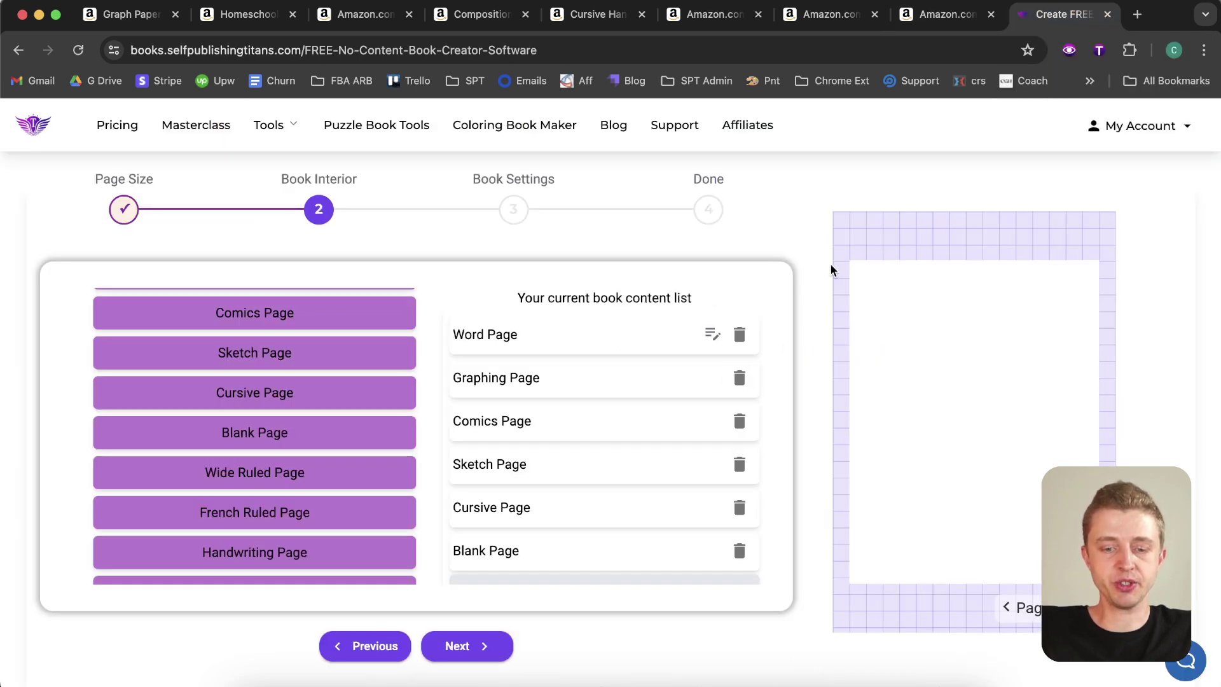
scroll(831, 270, "up", 3)
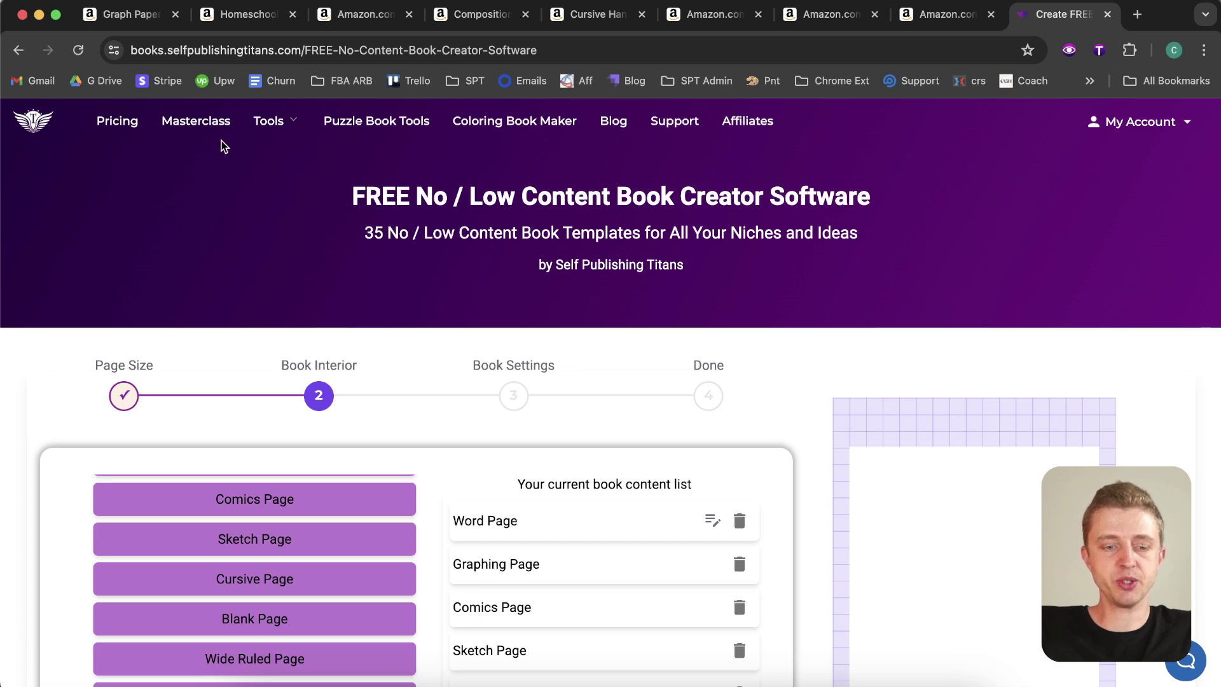
mouse_move(269, 120)
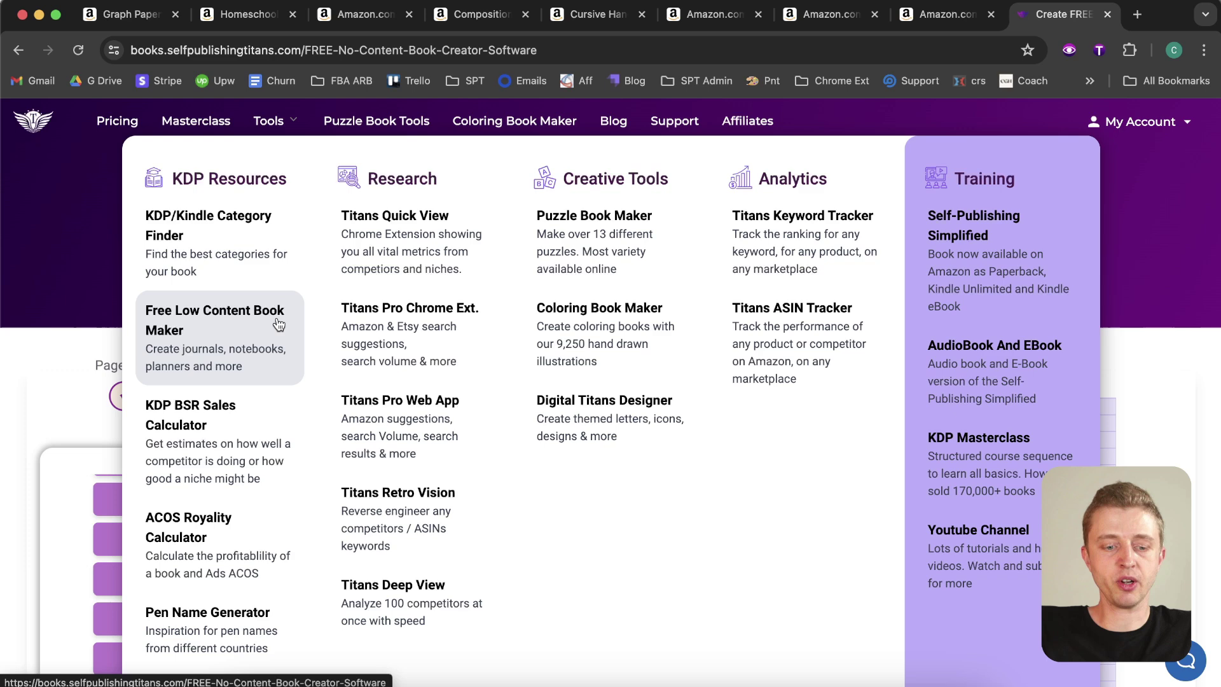
scroll(815, 557, "down", 1)
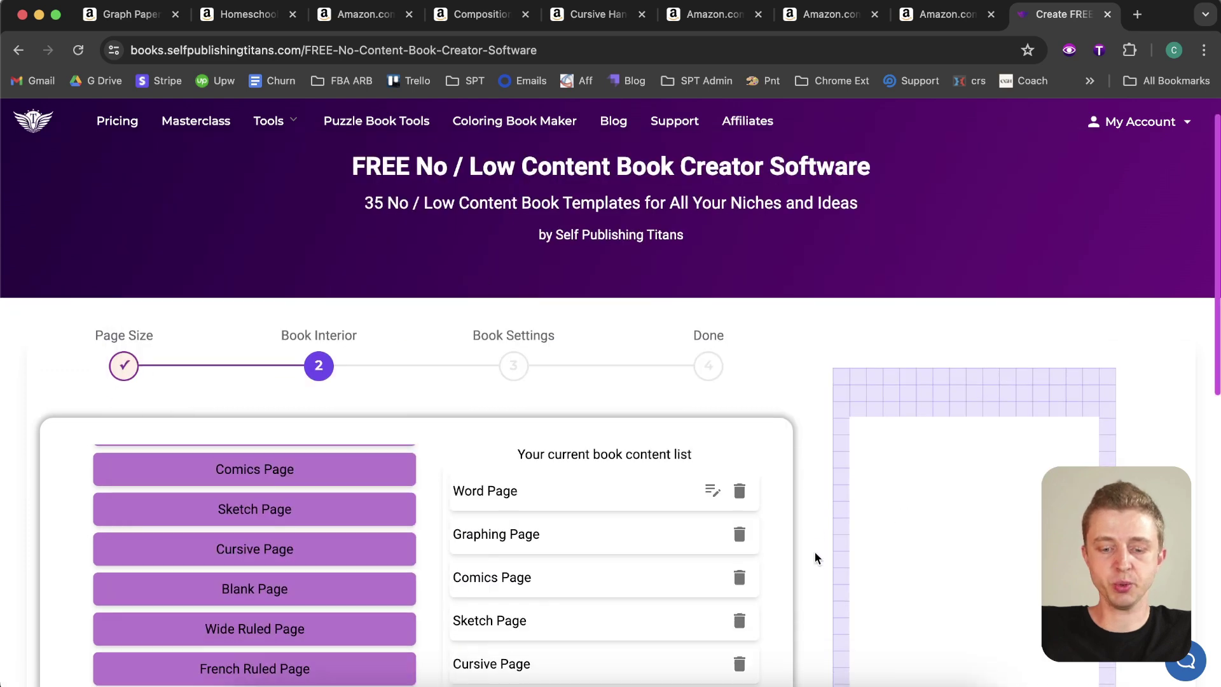
scroll(814, 551, "down", 4)
Step: Add Notebook, Notebook Margin Left, Margin Right, Graphing, Comics, Sketch and Cursive pages
scroll(334, 425, "up", 2)
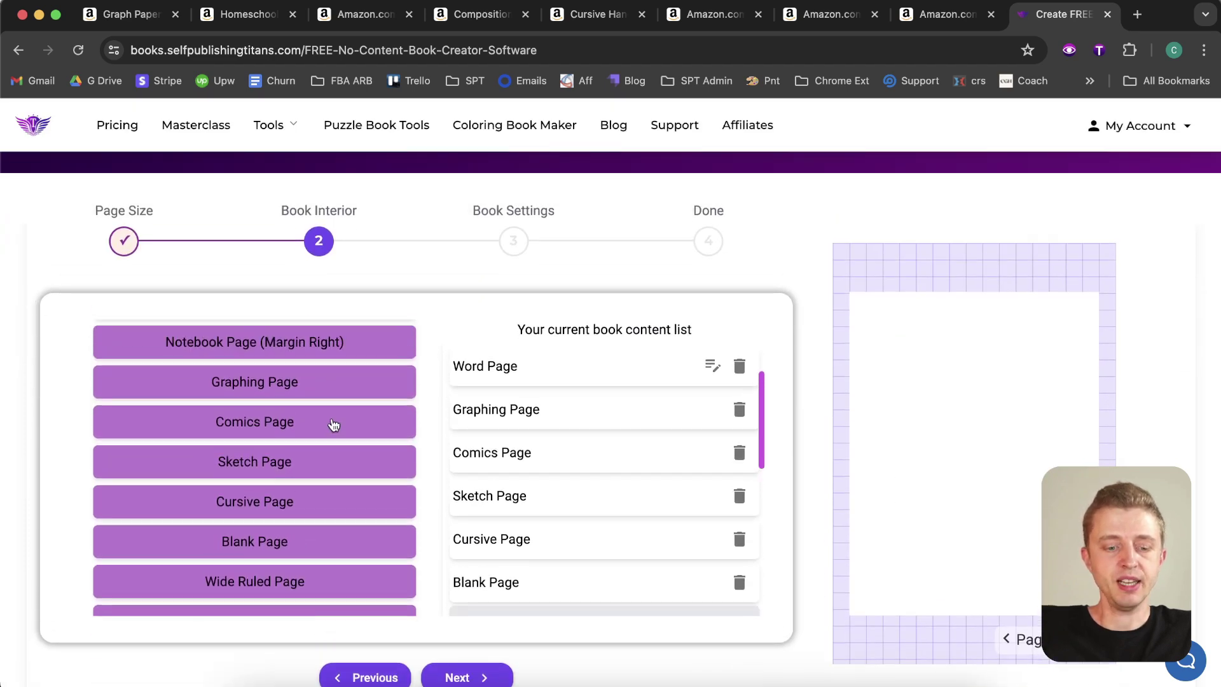
scroll(333, 423, "up", 4)
scroll(436, 401, "down", 1)
scroll(437, 401, "up", 1)
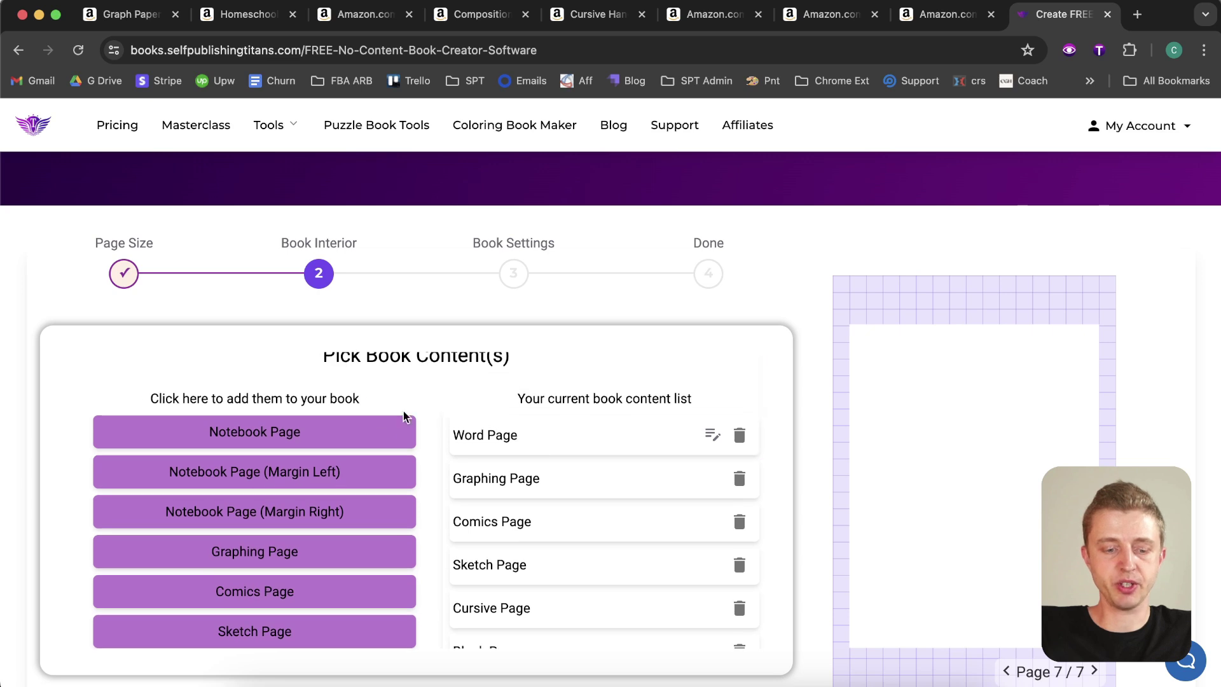
left_click(331, 441)
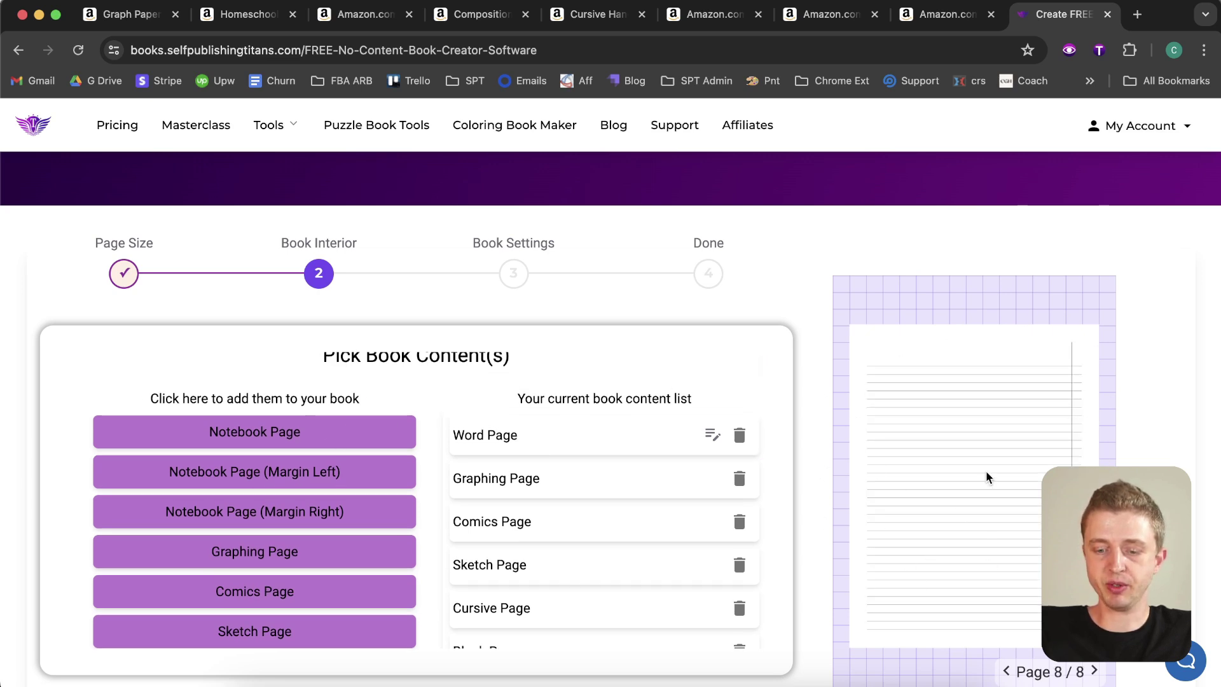
left_click(265, 477)
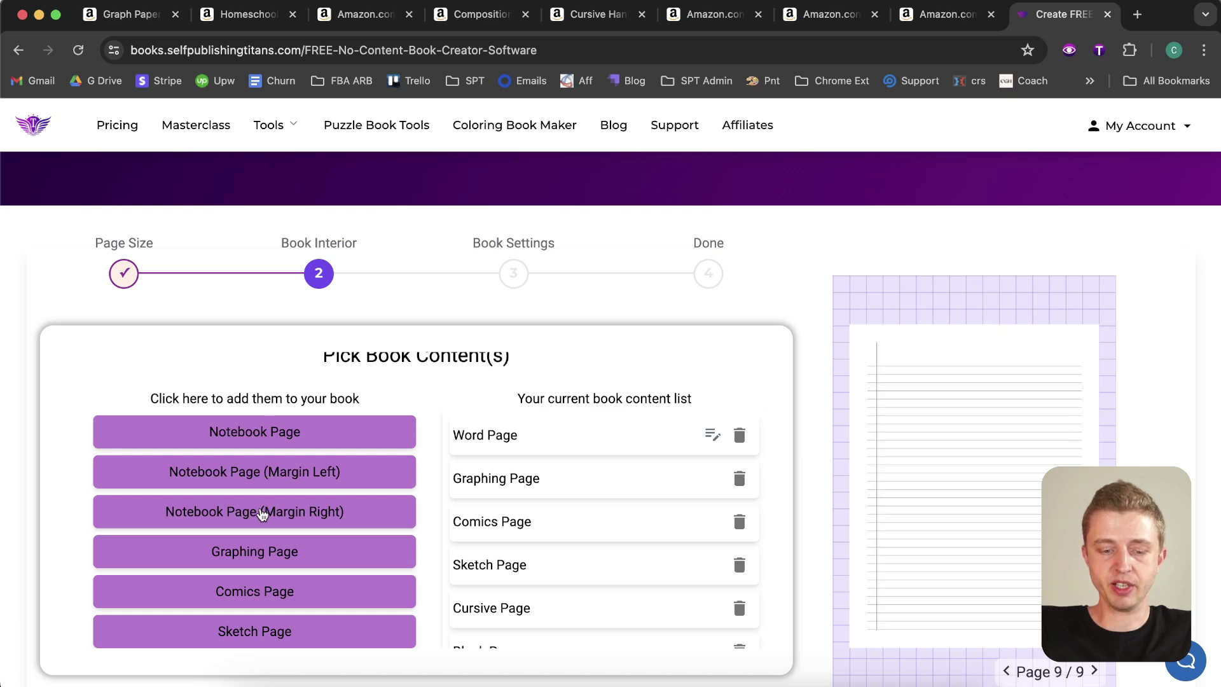
left_click(265, 510)
left_click(264, 554)
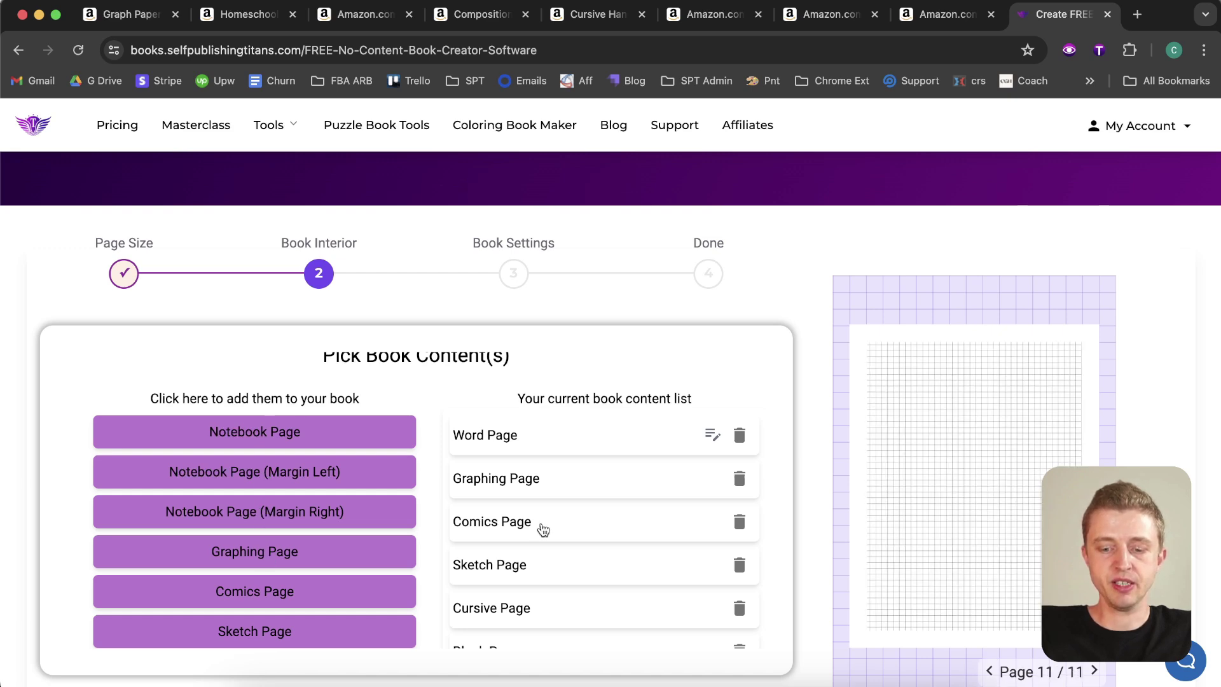
scroll(420, 557, "down", 3)
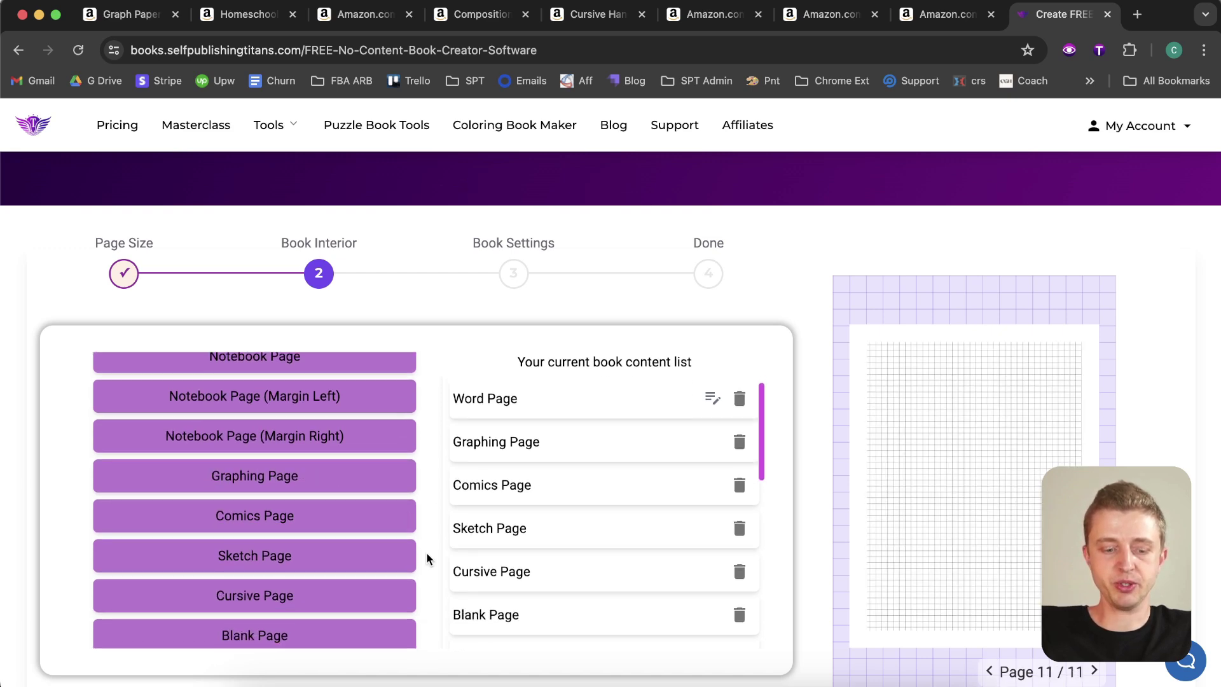
left_click(338, 530)
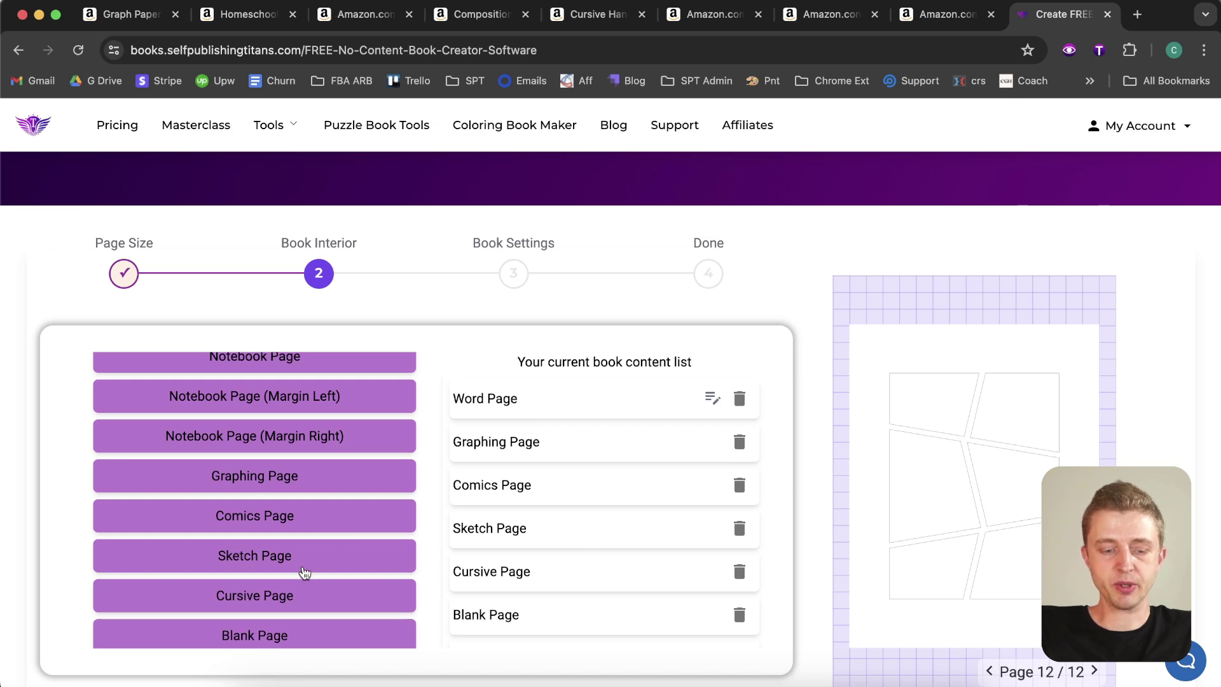
left_click(306, 571)
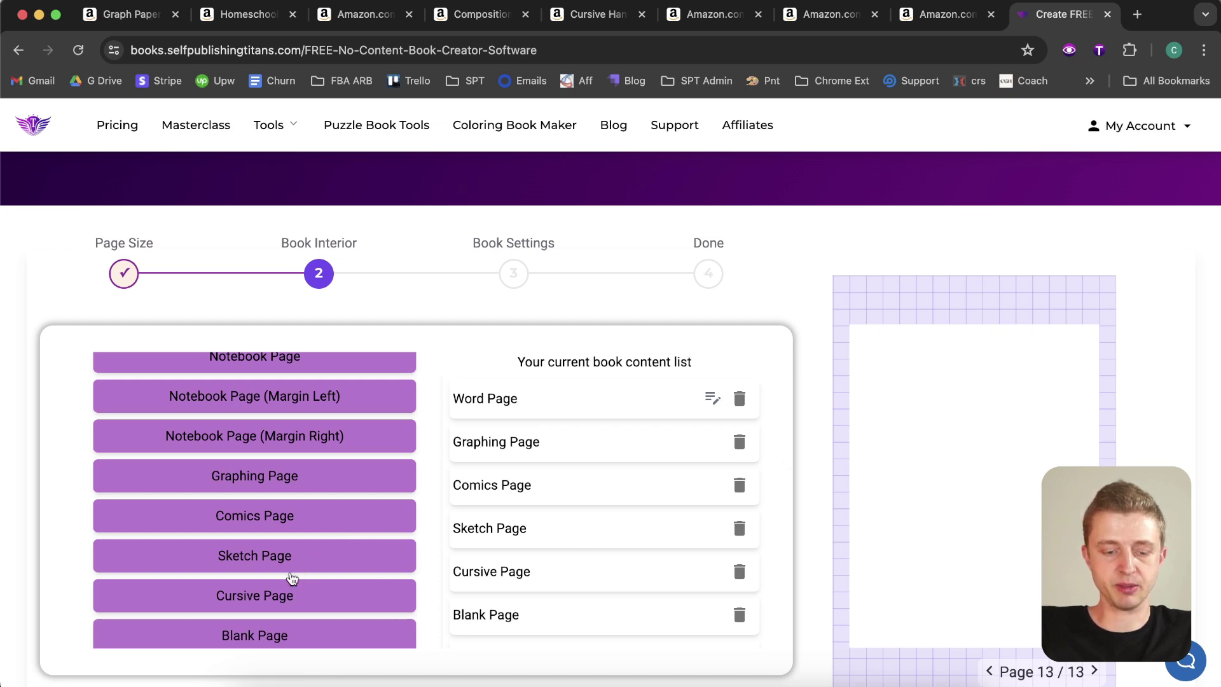
left_click(281, 594)
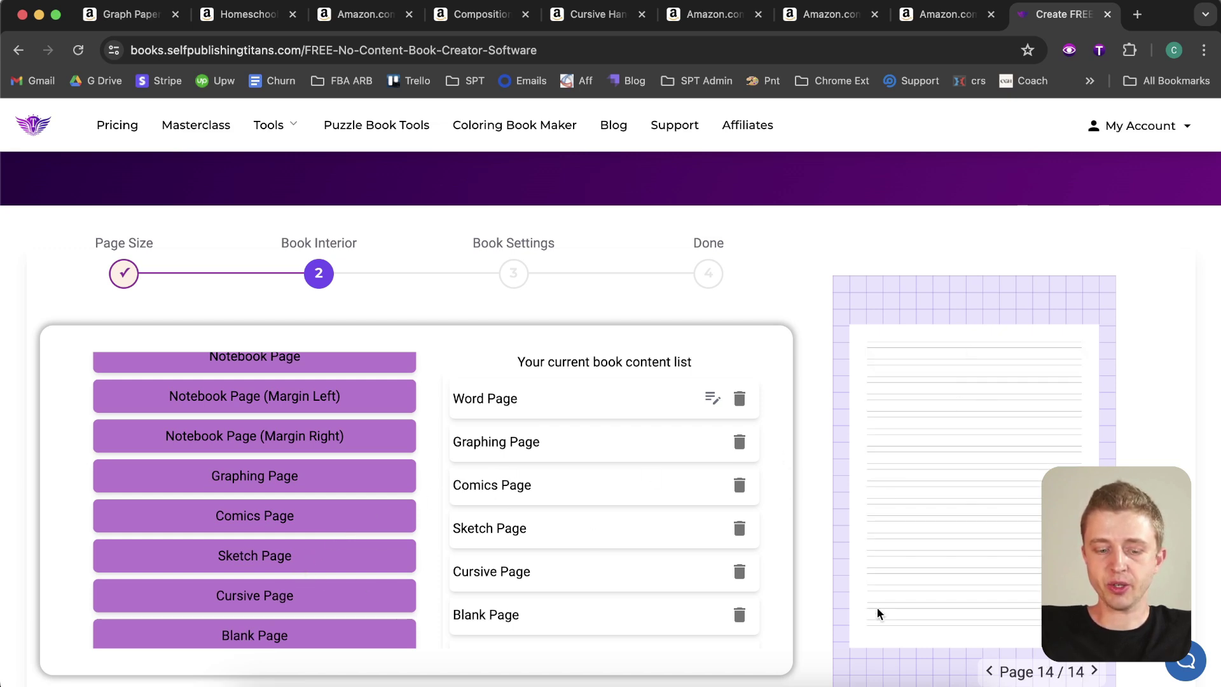
Step: Add Wide Ruled, French Ruled, Handwriting, Blank History and Calligraphy pages
scroll(276, 582, "down", 5)
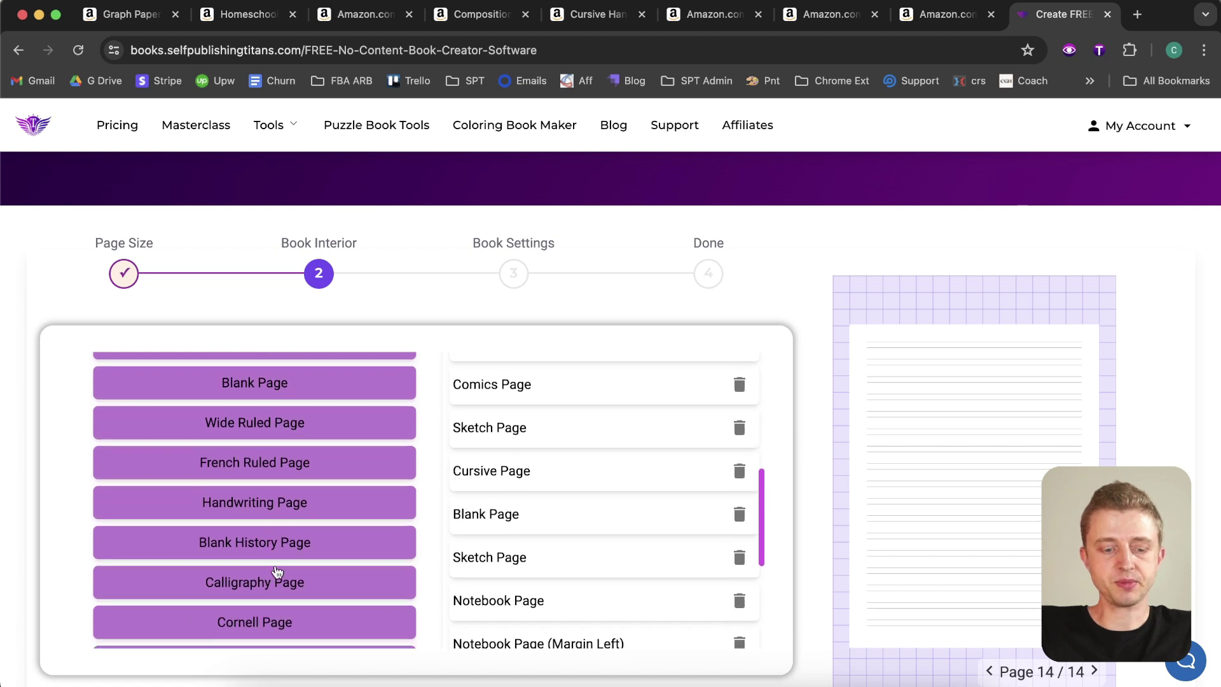
left_click(272, 439)
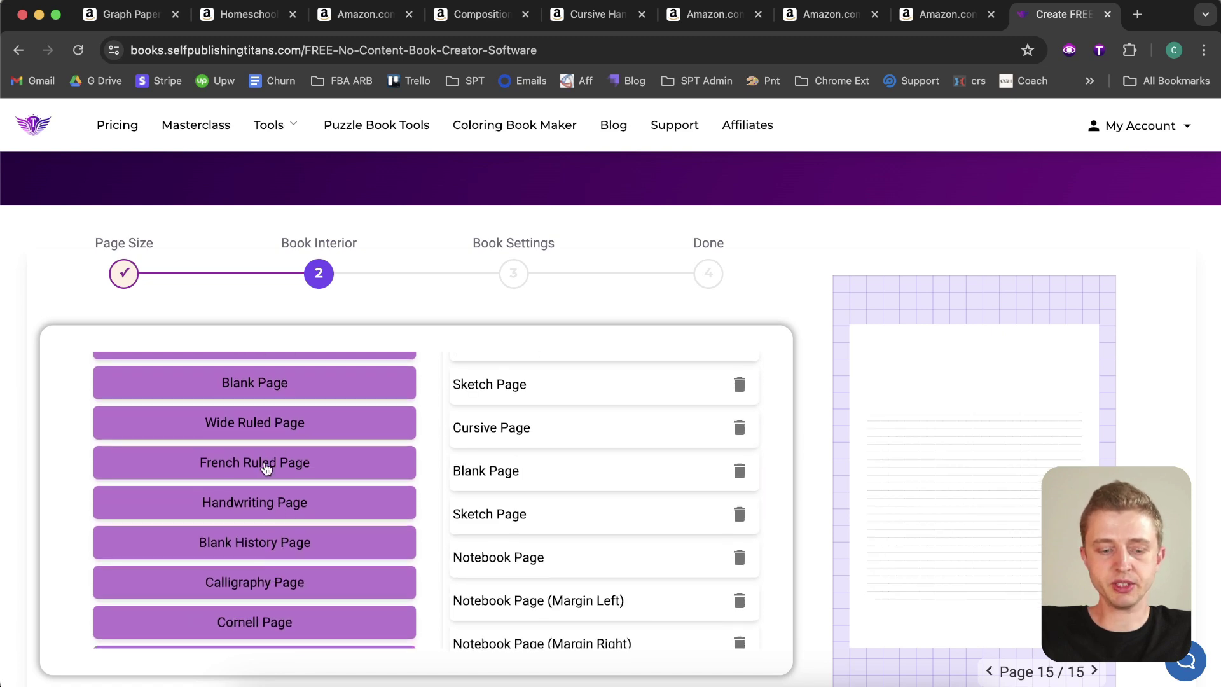
left_click(267, 470)
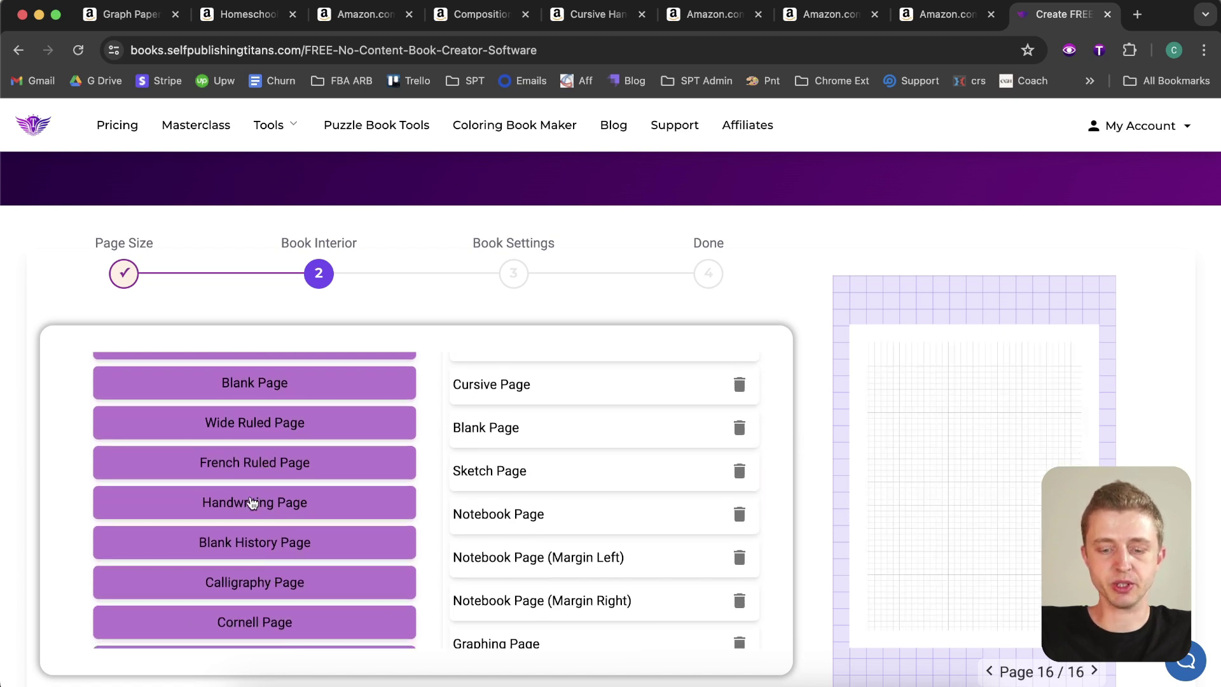
left_click(252, 503)
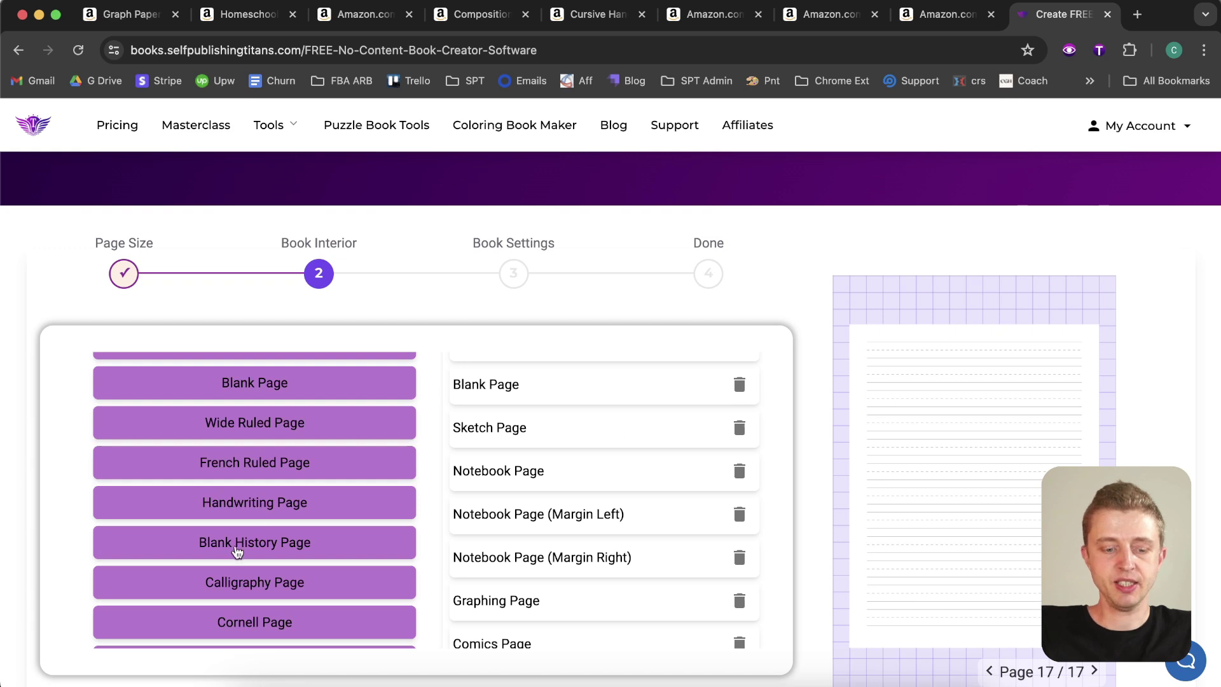
left_click(236, 551)
left_click(280, 581)
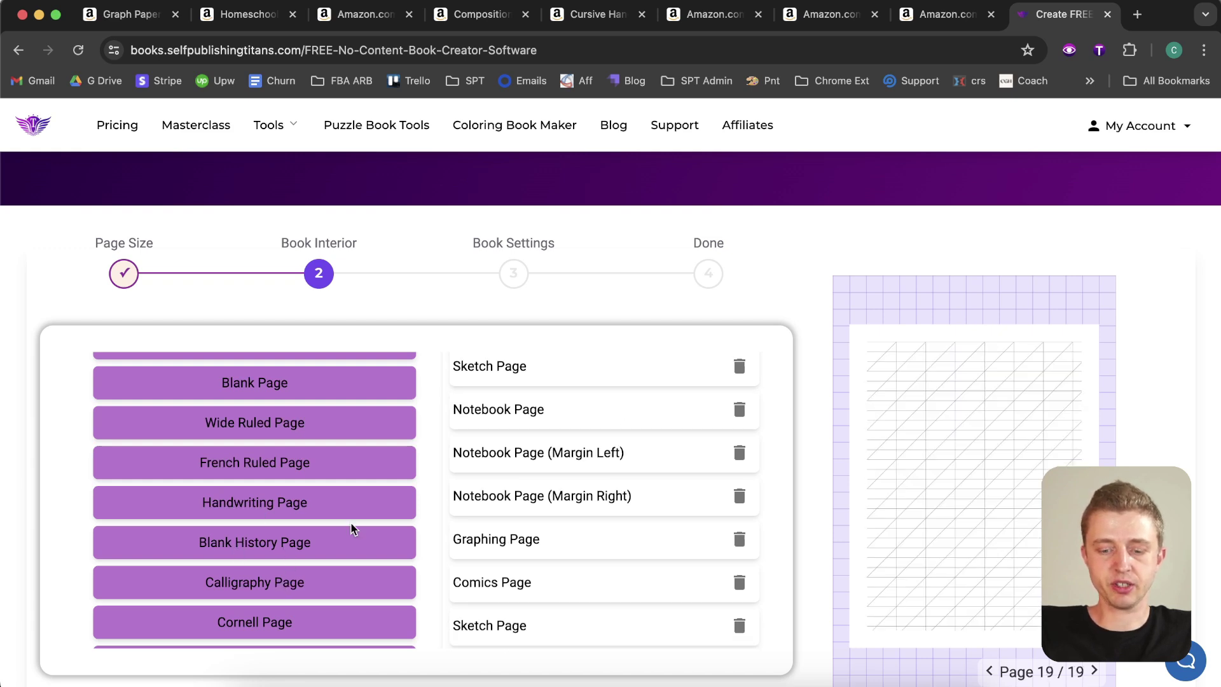
Step: Add Cornell, Dot, Hexagon, Isometric, Dot Boxes, Title and Word pages
scroll(353, 529, "down", 3)
left_click(295, 452)
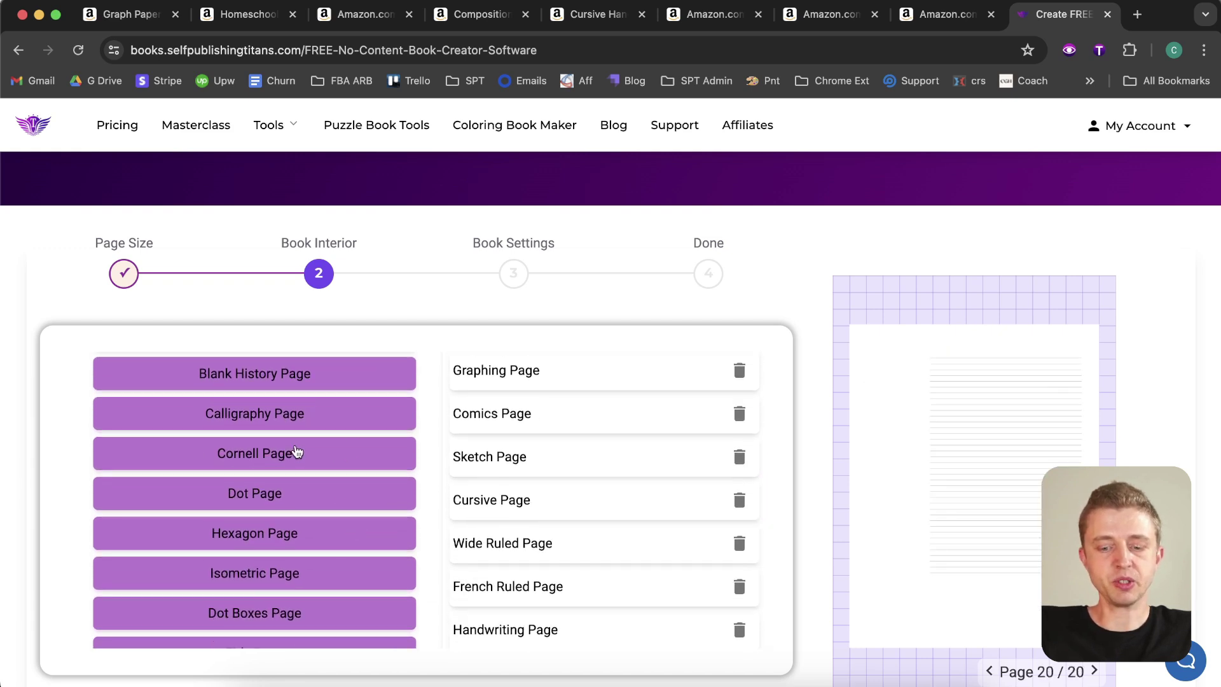
left_click(289, 495)
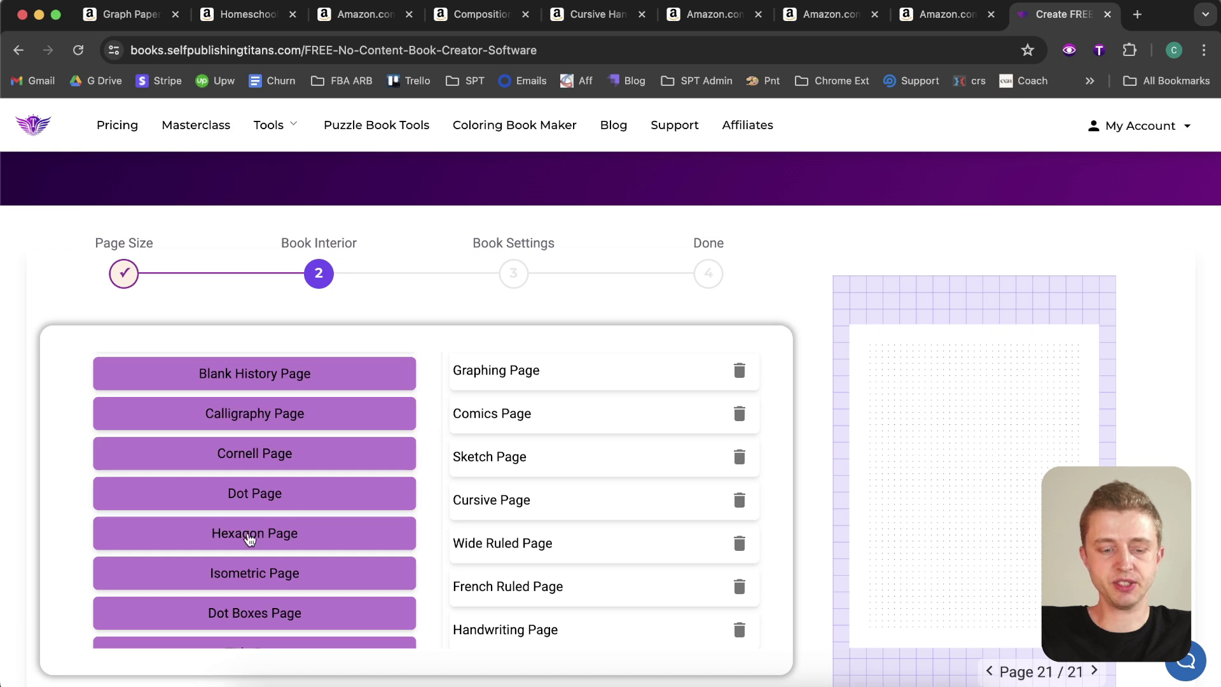
left_click(249, 539)
left_click(261, 580)
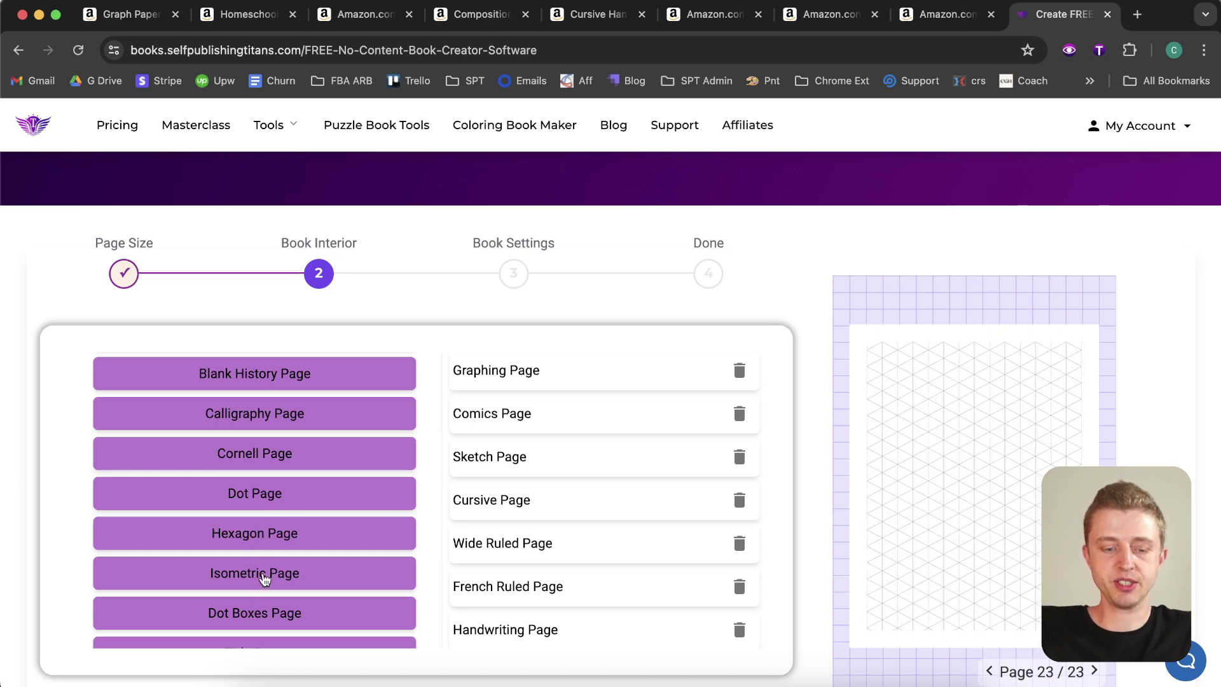
scroll(341, 578, "down", 3)
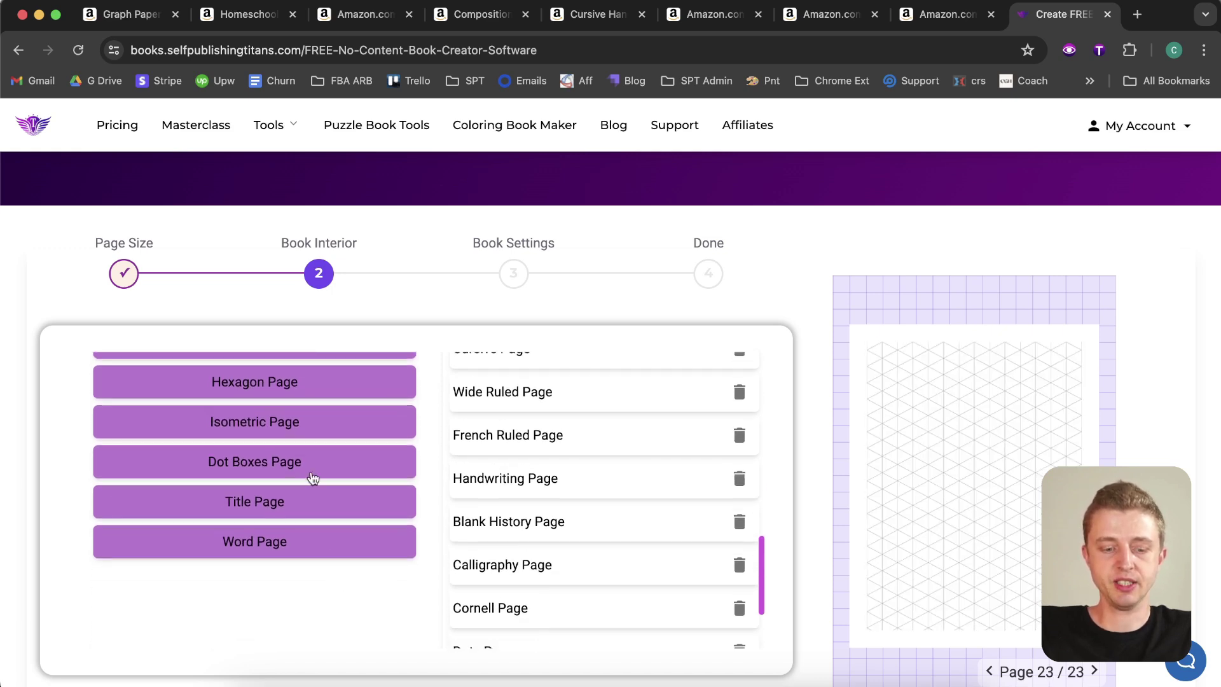
left_click(312, 469)
left_click(293, 506)
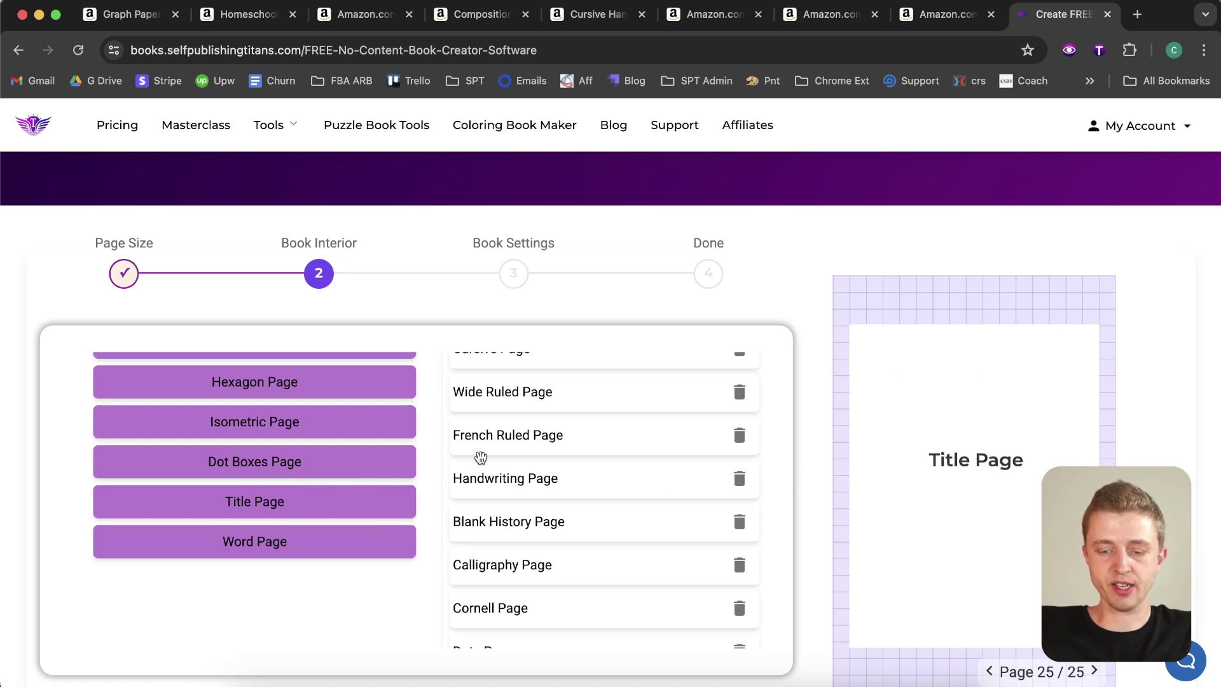
left_click(283, 552)
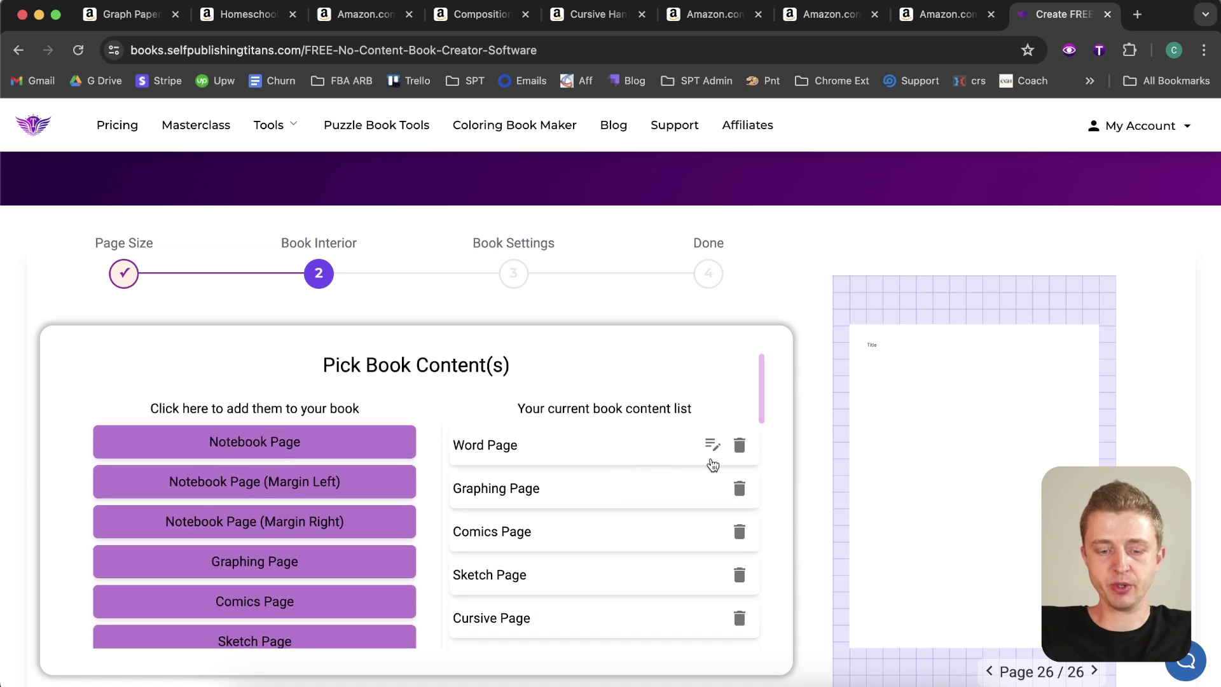
left_click(712, 449)
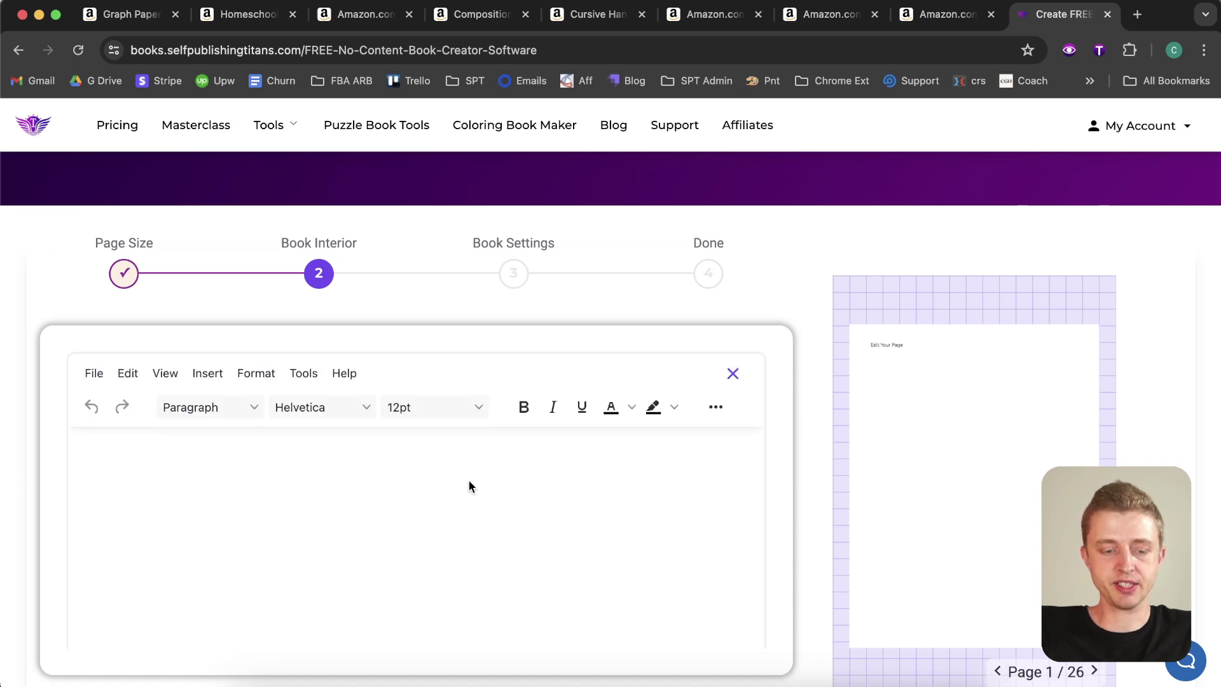
type("Any text that you want to")
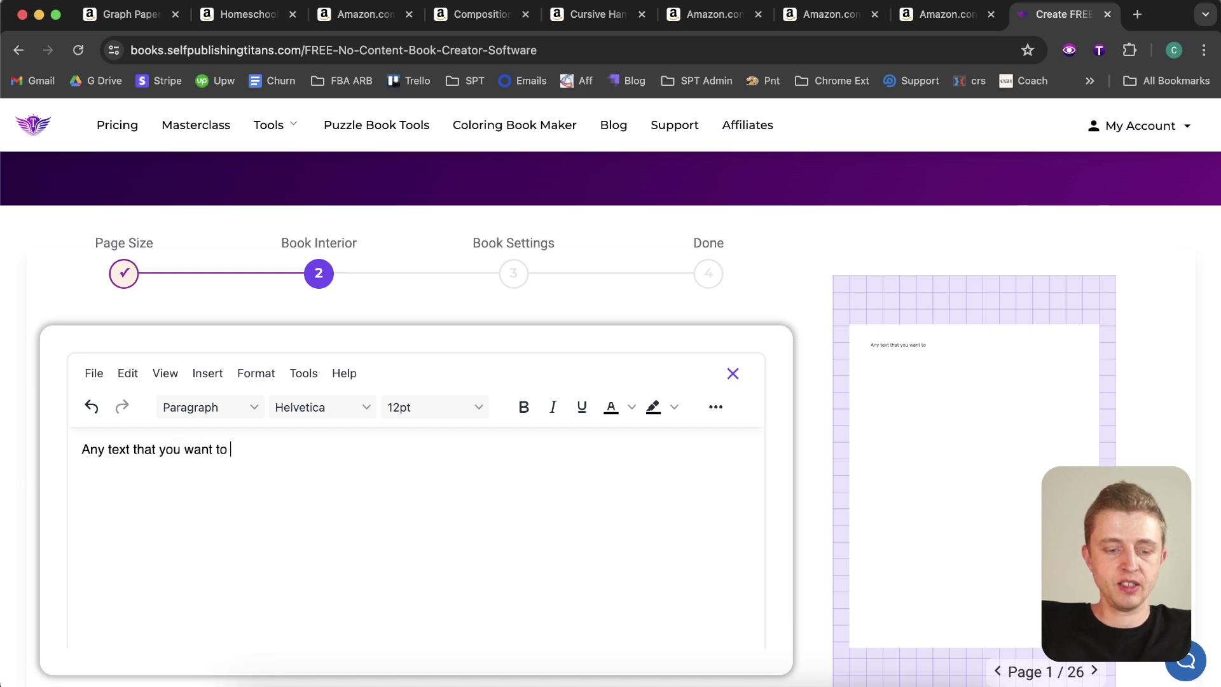
left_click(239, 410)
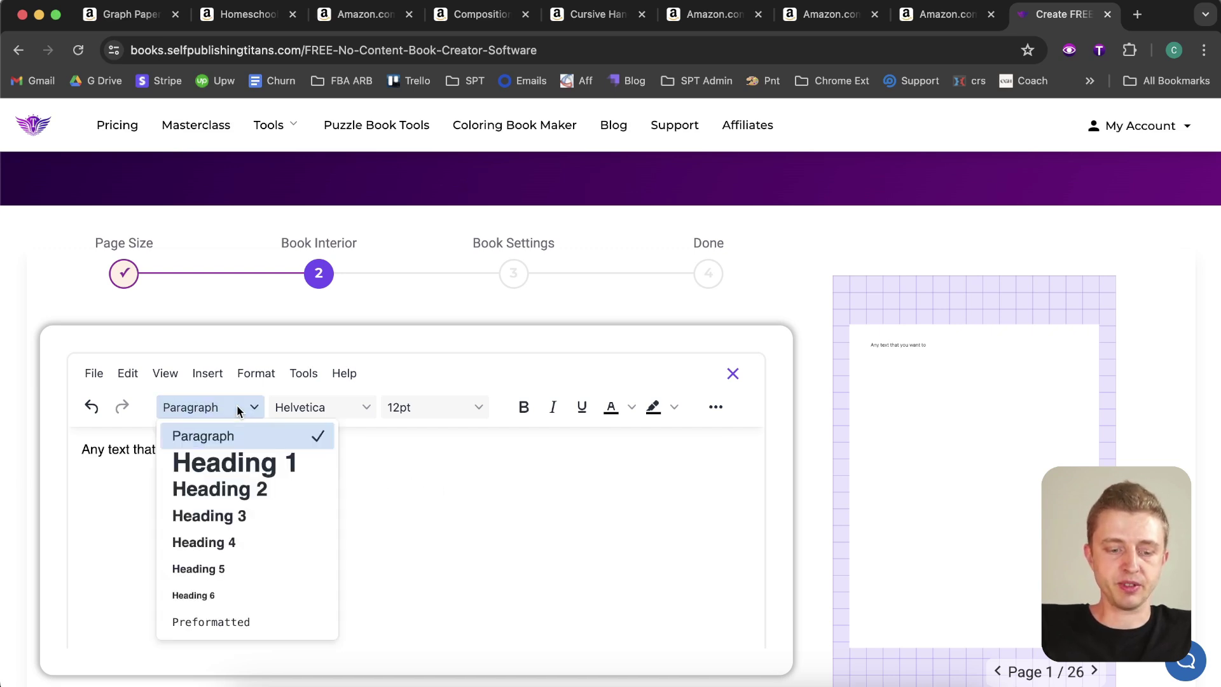
left_click(410, 515)
left_click(316, 410)
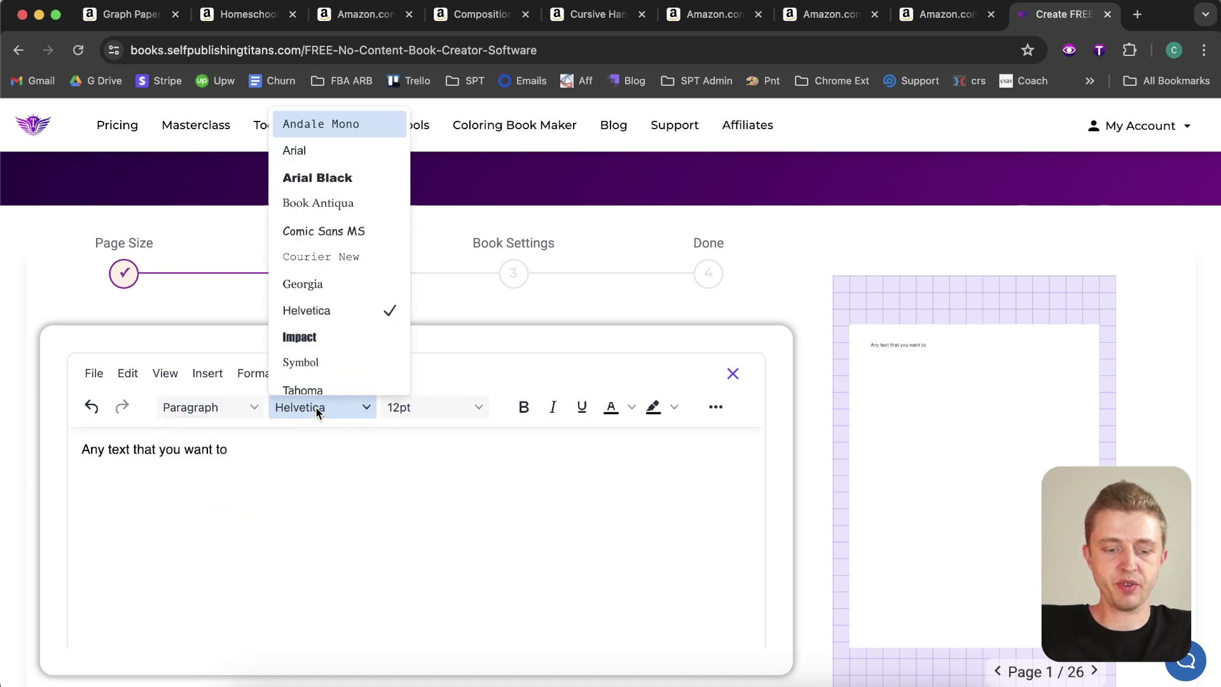
left_click(423, 407)
left_click(585, 477)
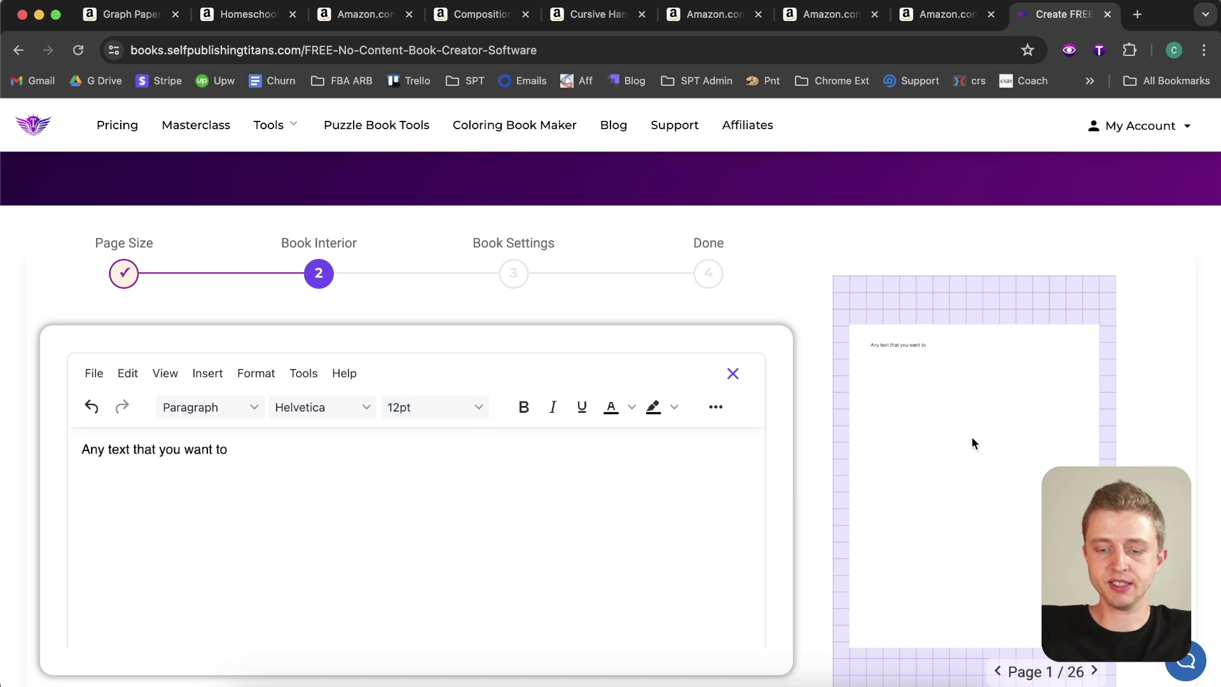
scroll(755, 480, "down", 1)
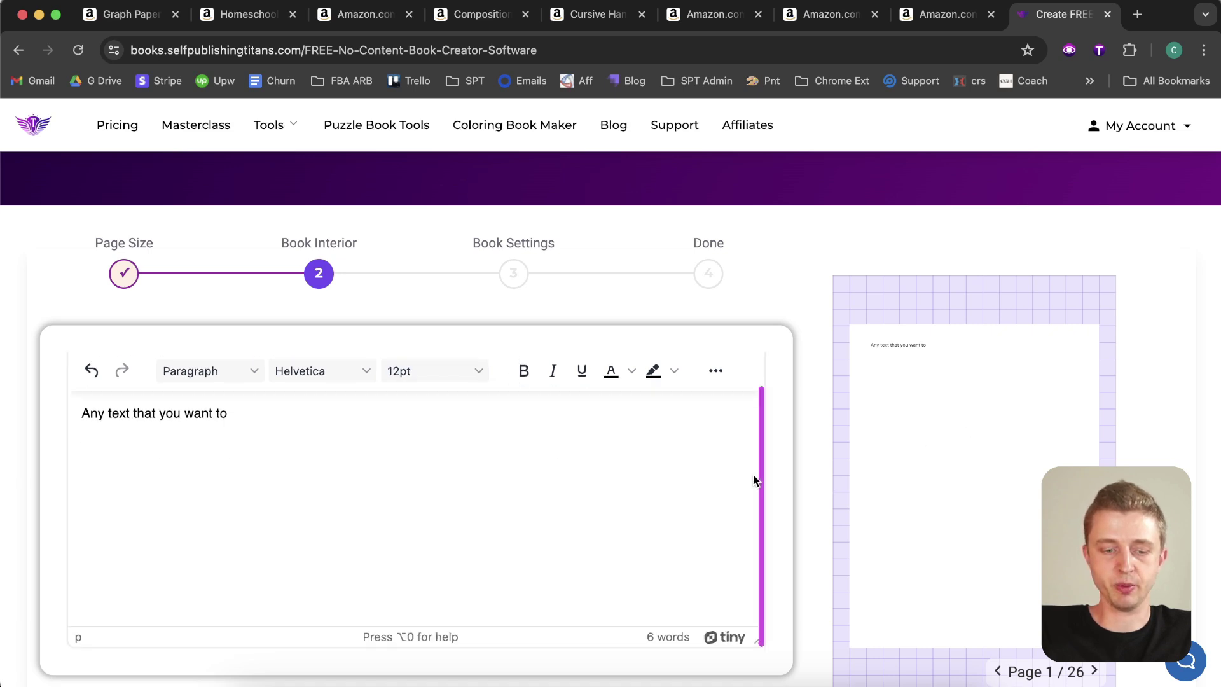
scroll(777, 496, "down", 5)
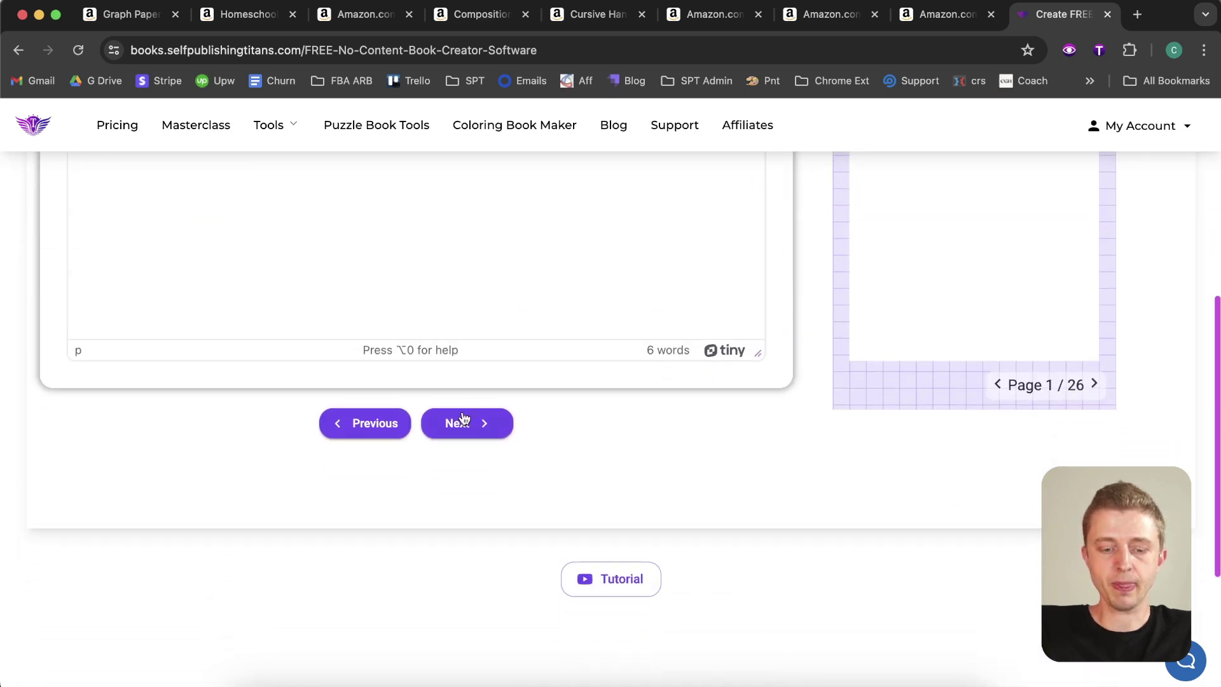
Step: Advance to Book Settings and select the Graphing Page to show its settings
left_click(463, 421)
left_click_drag(475, 183, 570, 214)
left_click(567, 224)
left_click(220, 392)
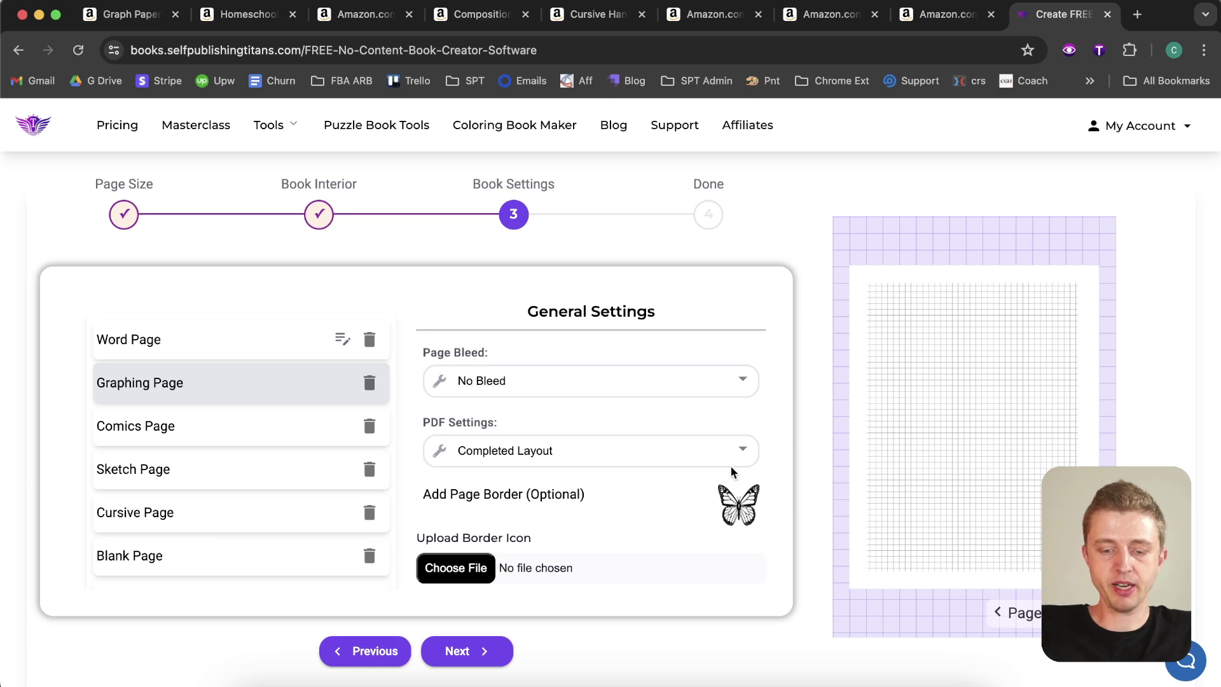
scroll(673, 489, "down", 2)
scroll(673, 490, "up", 2)
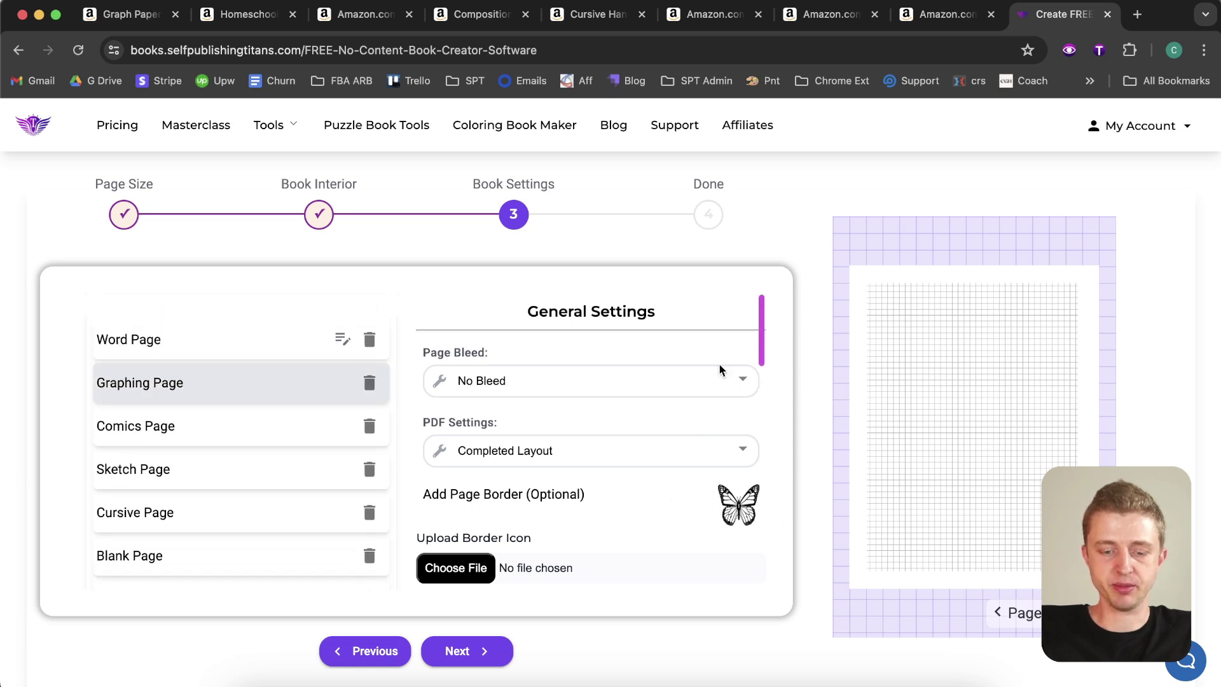
Step: Keep Page Bleed at No Bleed and the PDF setting at Completed Layout
left_click(614, 384)
left_click(696, 335)
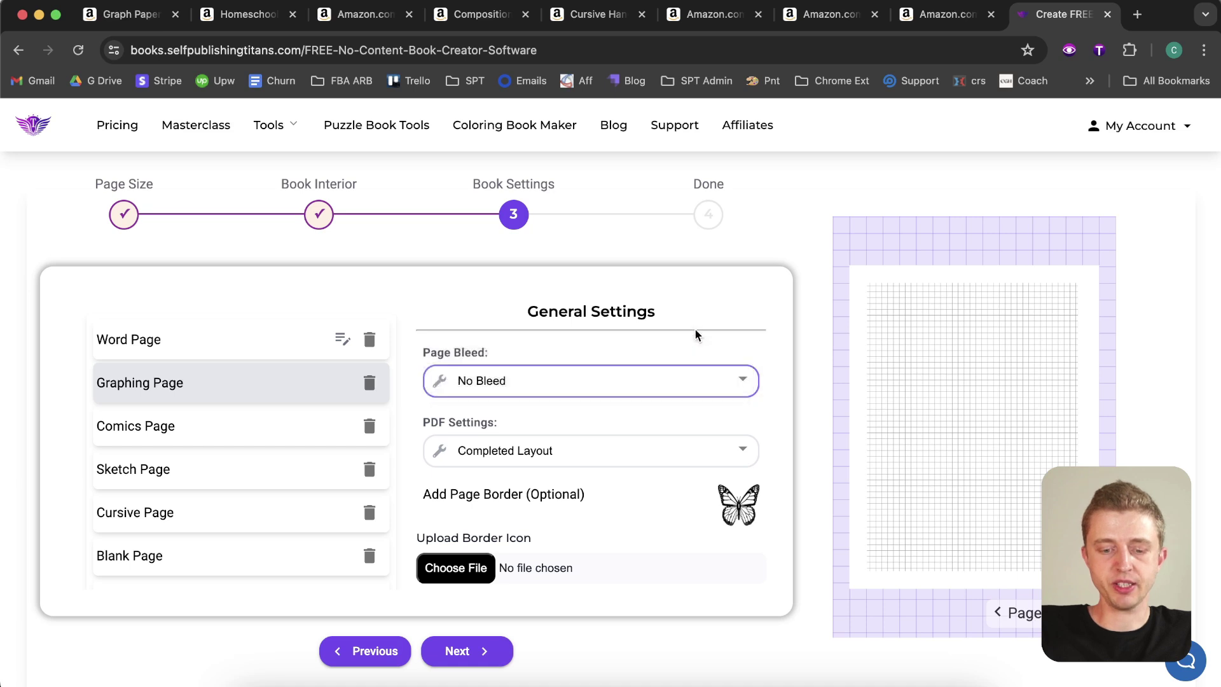
left_click(655, 448)
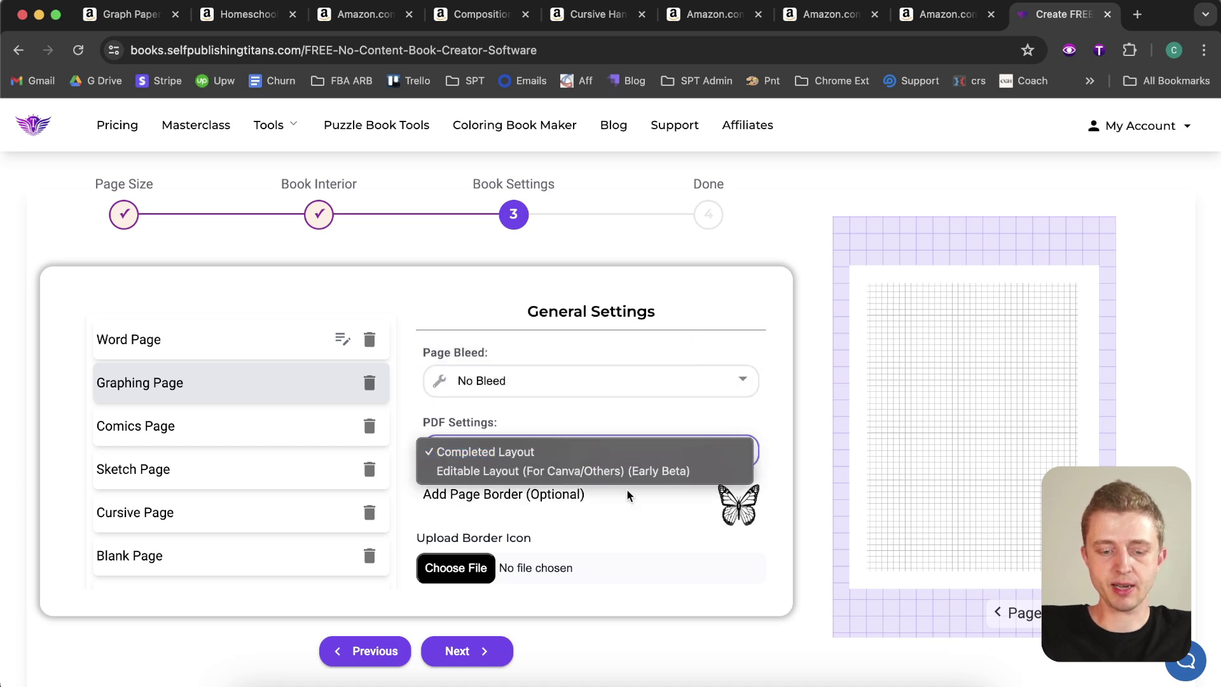
left_click(636, 426)
scroll(668, 517, "down", 5)
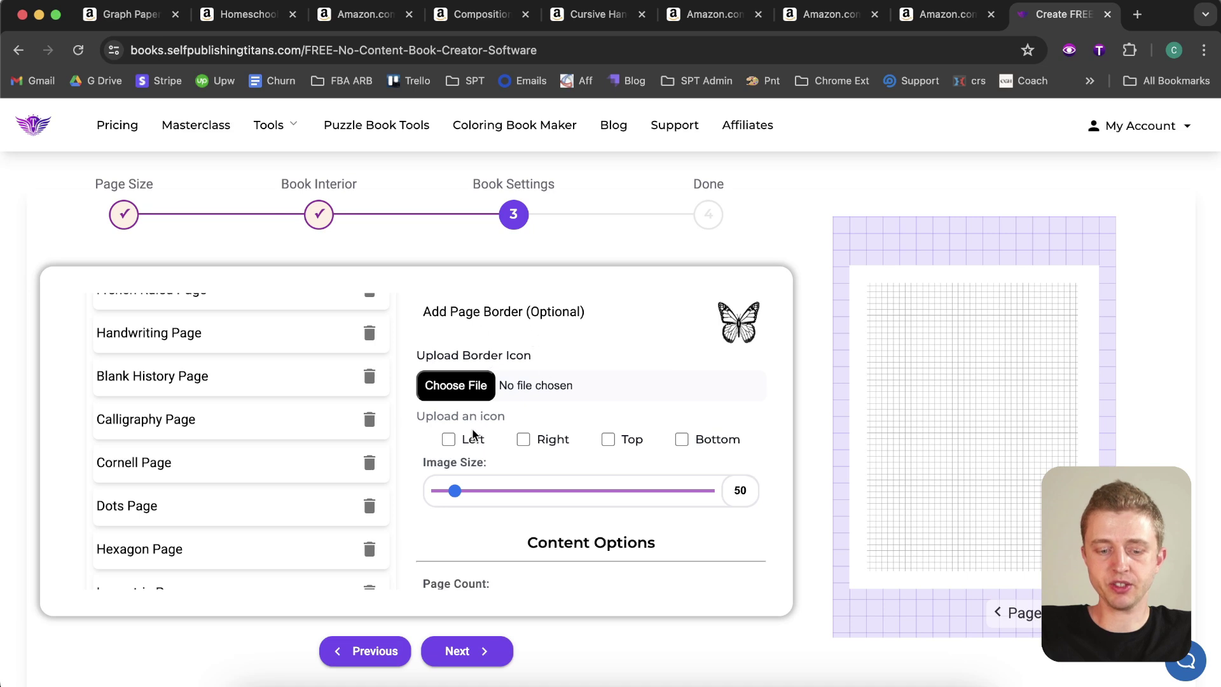
Step: Add butterfly borders on the left, right, top and bottom edges of the Graphing Page
left_click(448, 441)
left_click(523, 440)
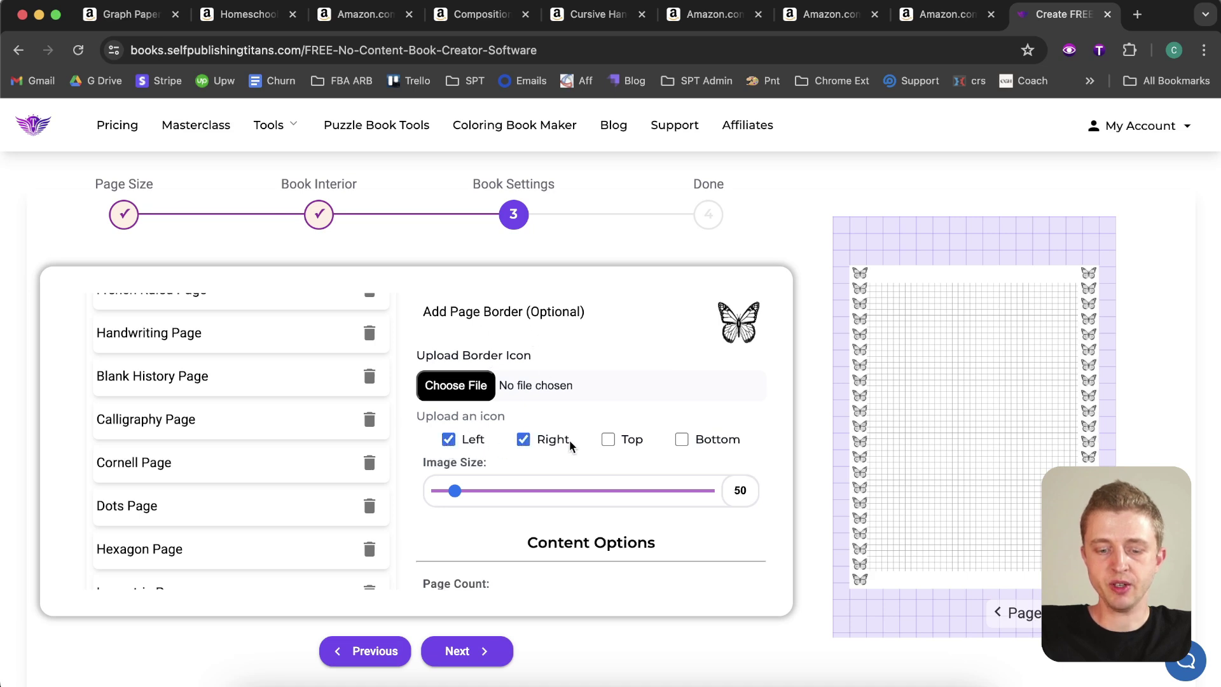
left_click(610, 440)
left_click(682, 440)
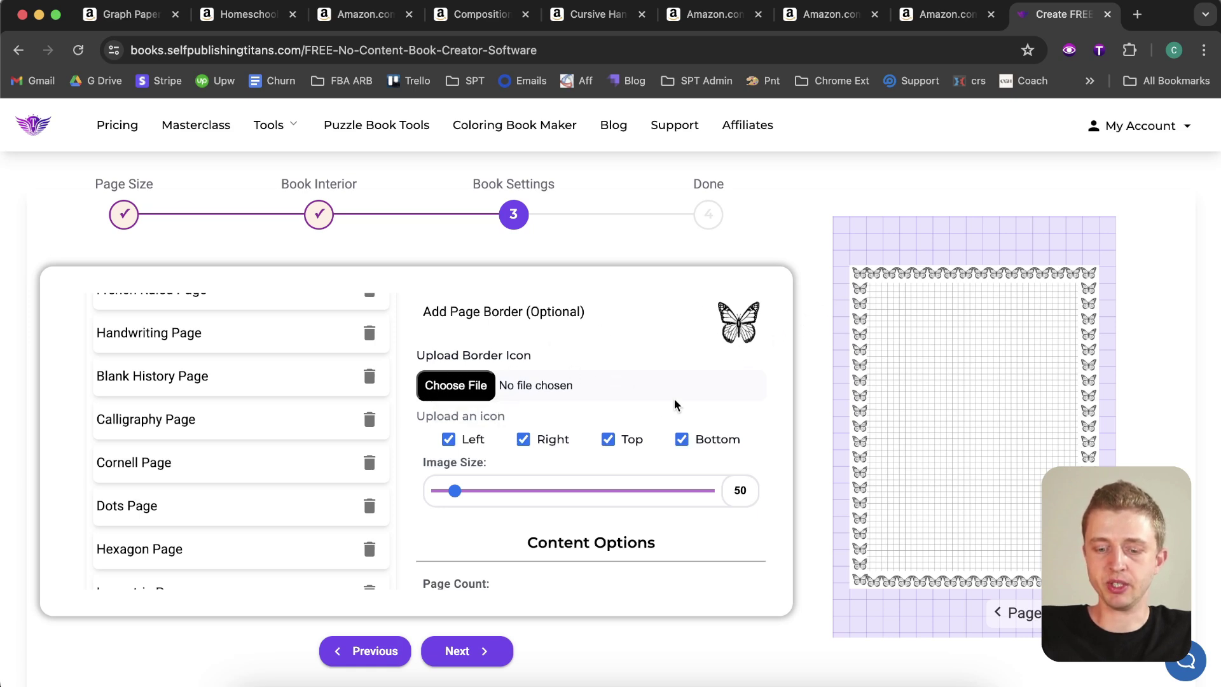
Step: Shrink the border image size to 40, then remove the butterfly borders again
left_click_drag(456, 495, 407, 518)
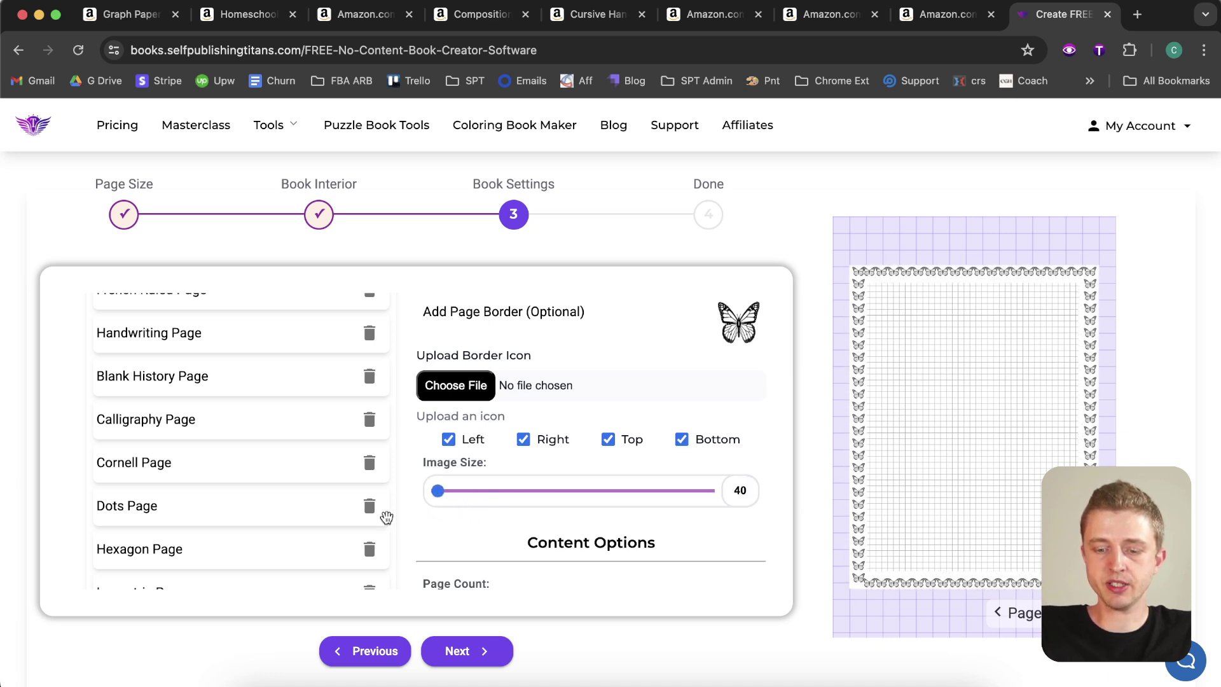
left_click(523, 439)
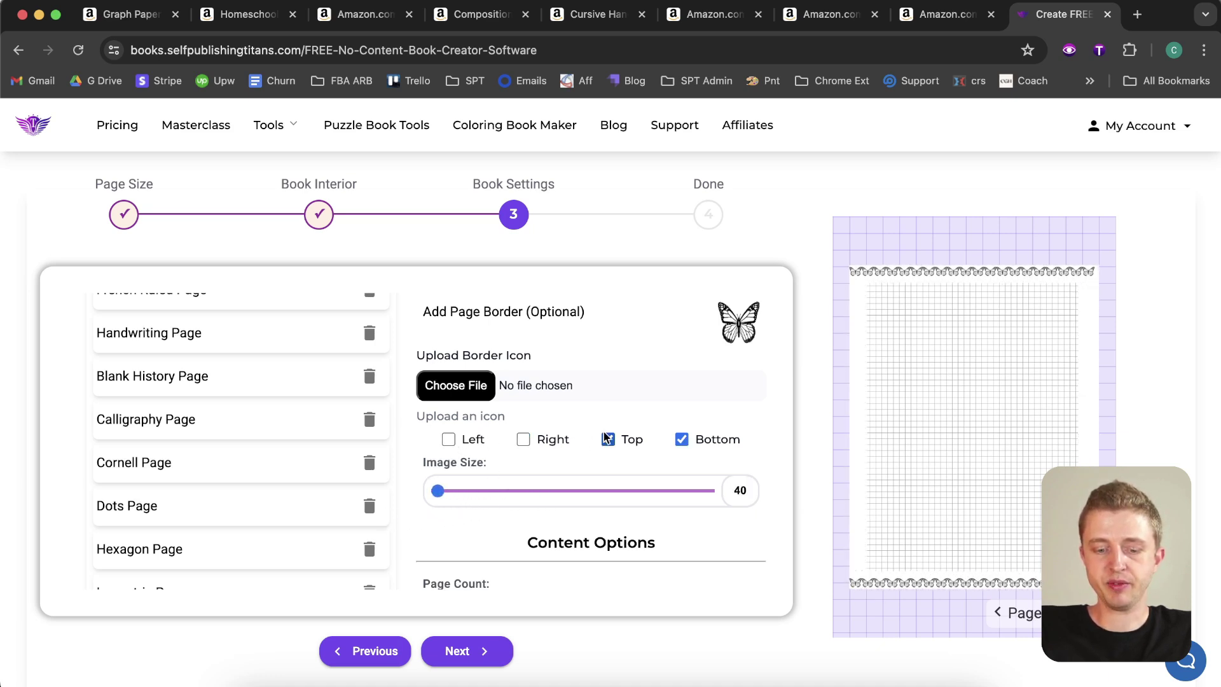
left_click(624, 441)
left_click(681, 439)
scroll(675, 455, "down", 3)
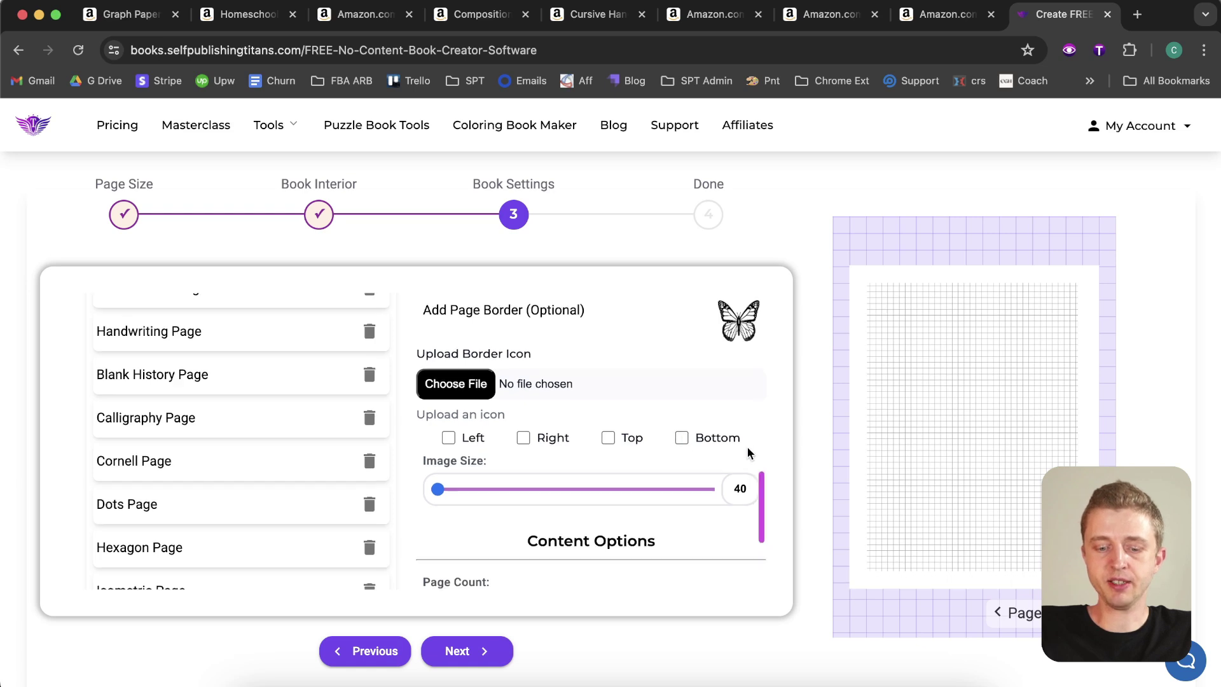
left_click(687, 442)
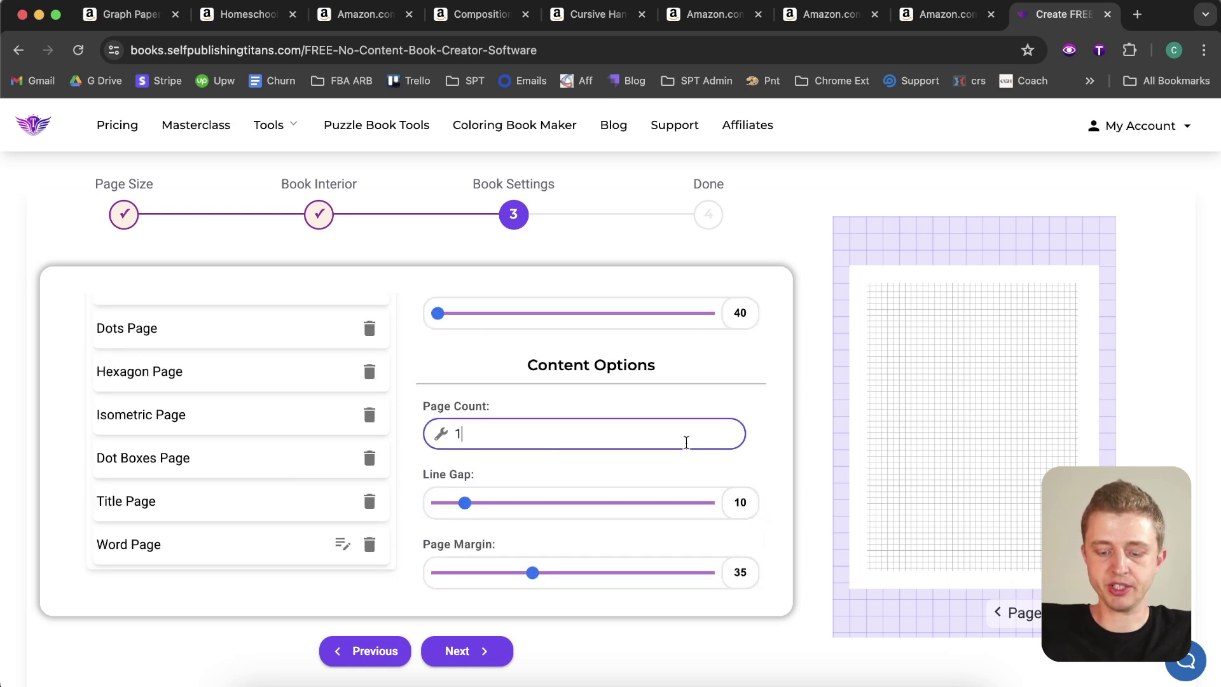
Step: Set the Graphing Page count to 10, line gap to 12 and page margin to 0
type("0")
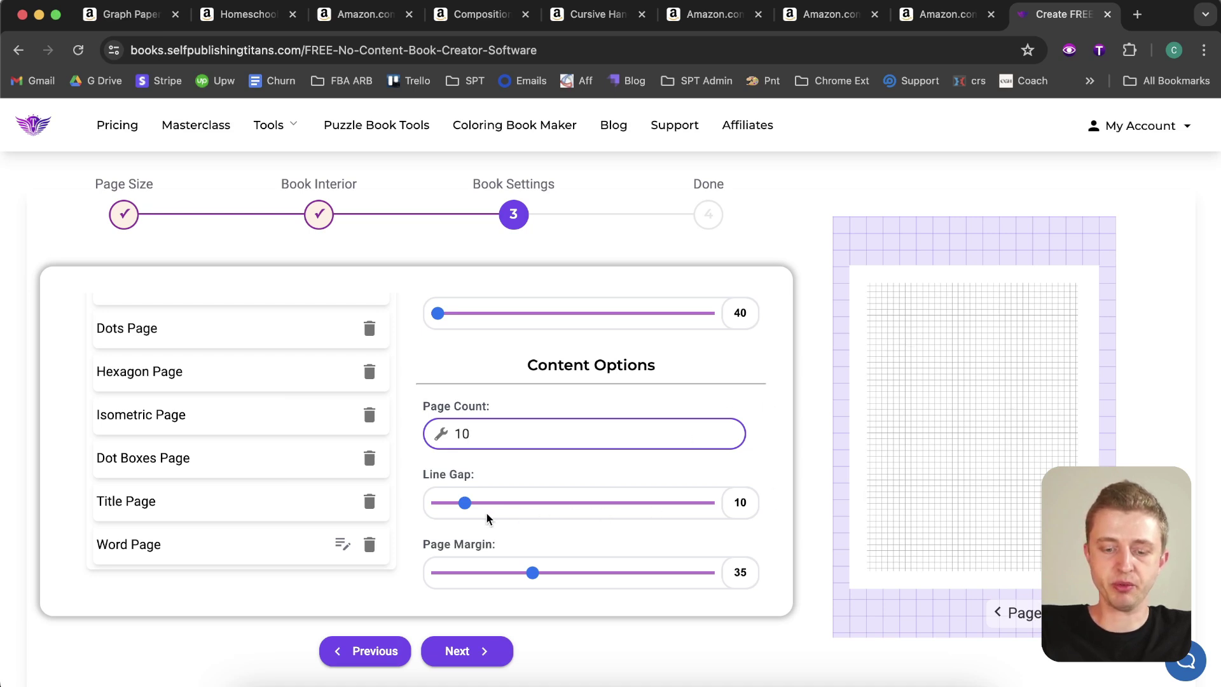
mouse_move(465, 507)
left_mouse_down()
mouse_move(556, 509)
mouse_move(471, 518)
left_mouse_up()
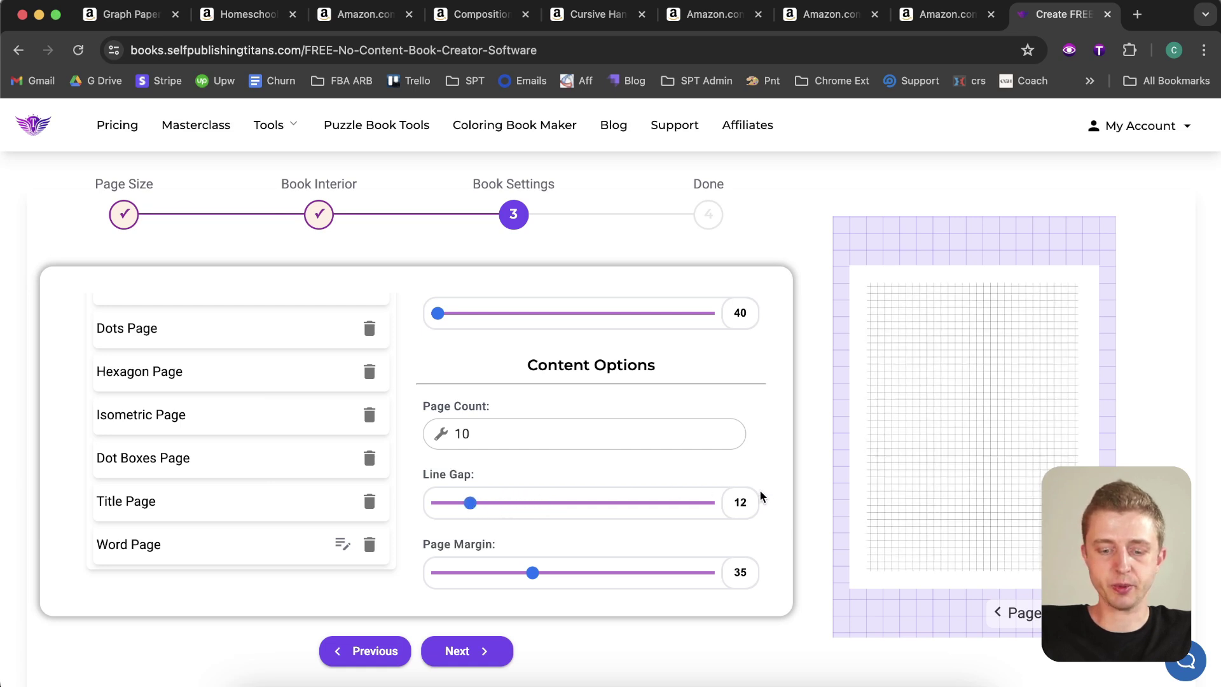
scroll(763, 499, "down", 3)
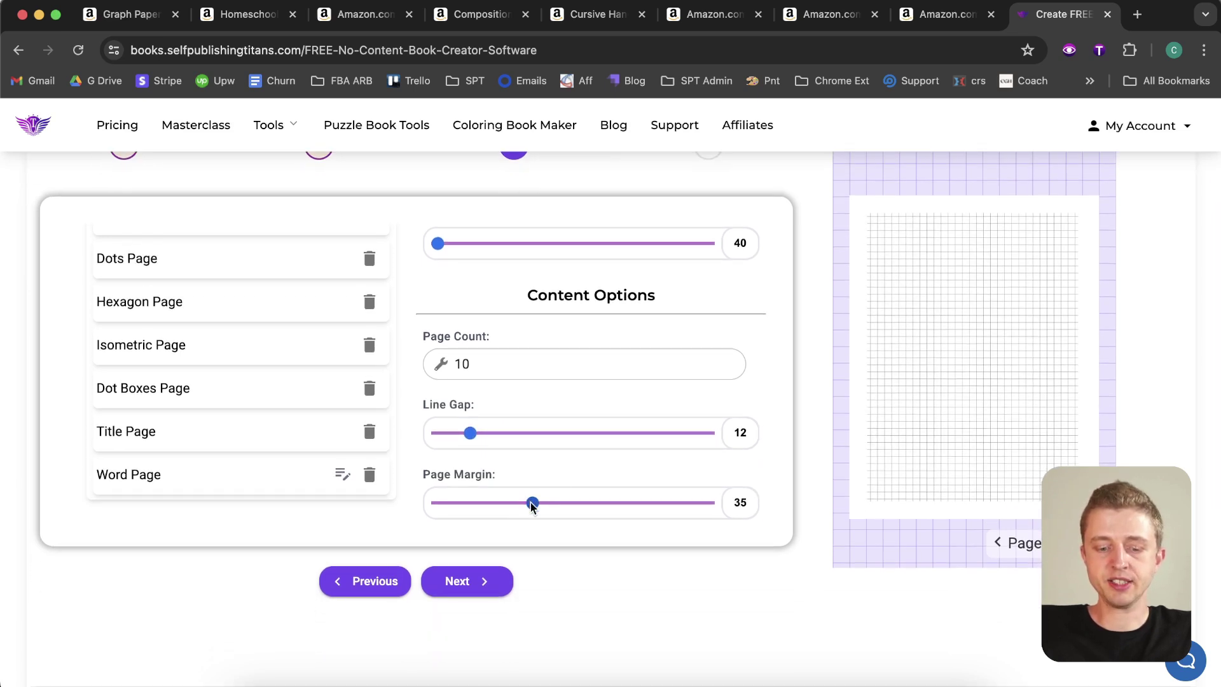
left_click_drag(534, 503, 437, 517)
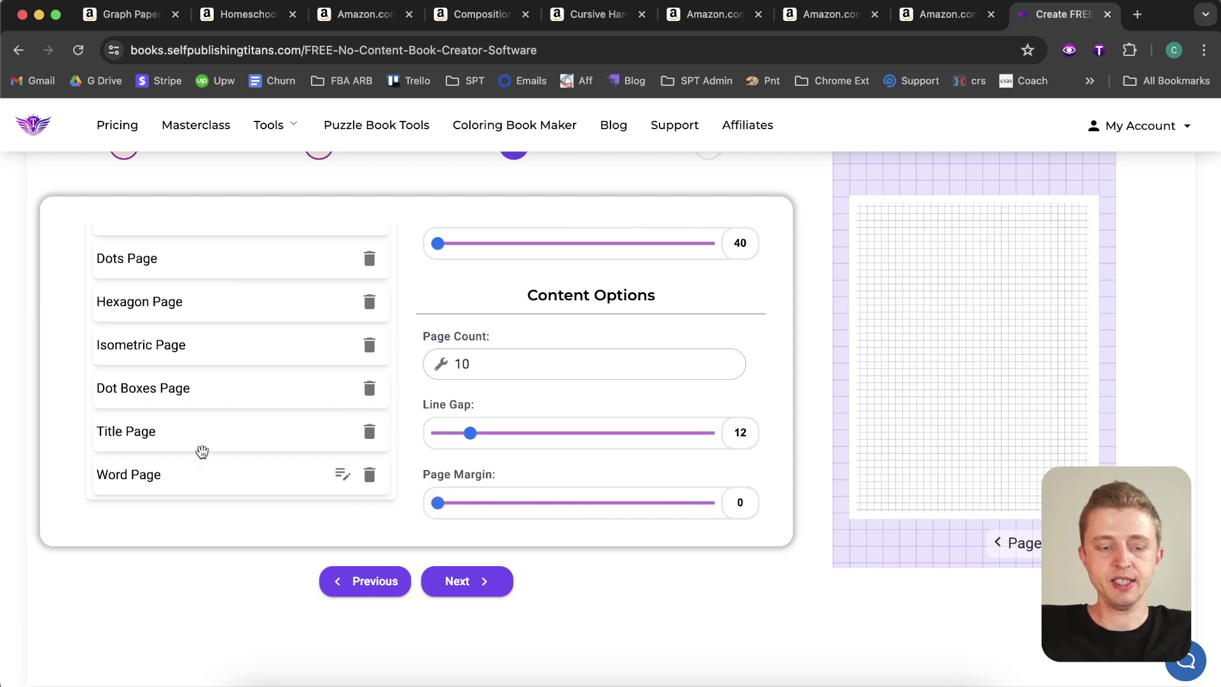
Step: Give the Hexagon Page 10 pages, hexagon scale 57 and margin 0, then finish the book
left_click(185, 310)
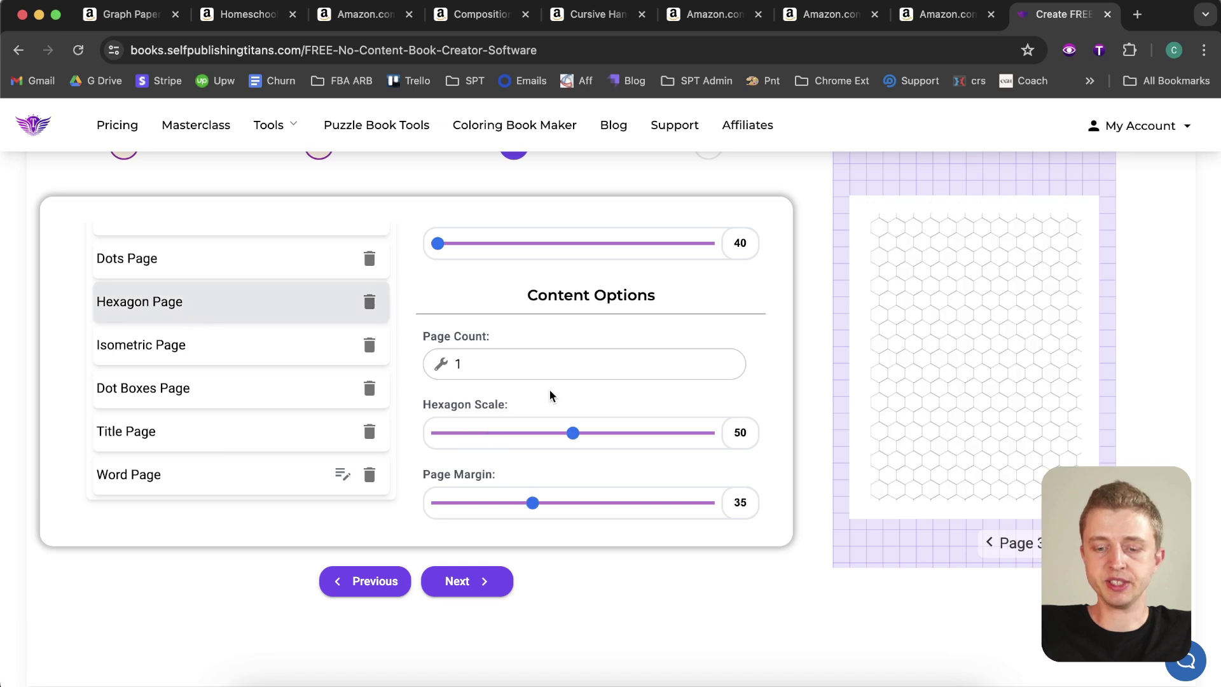
left_click(527, 366)
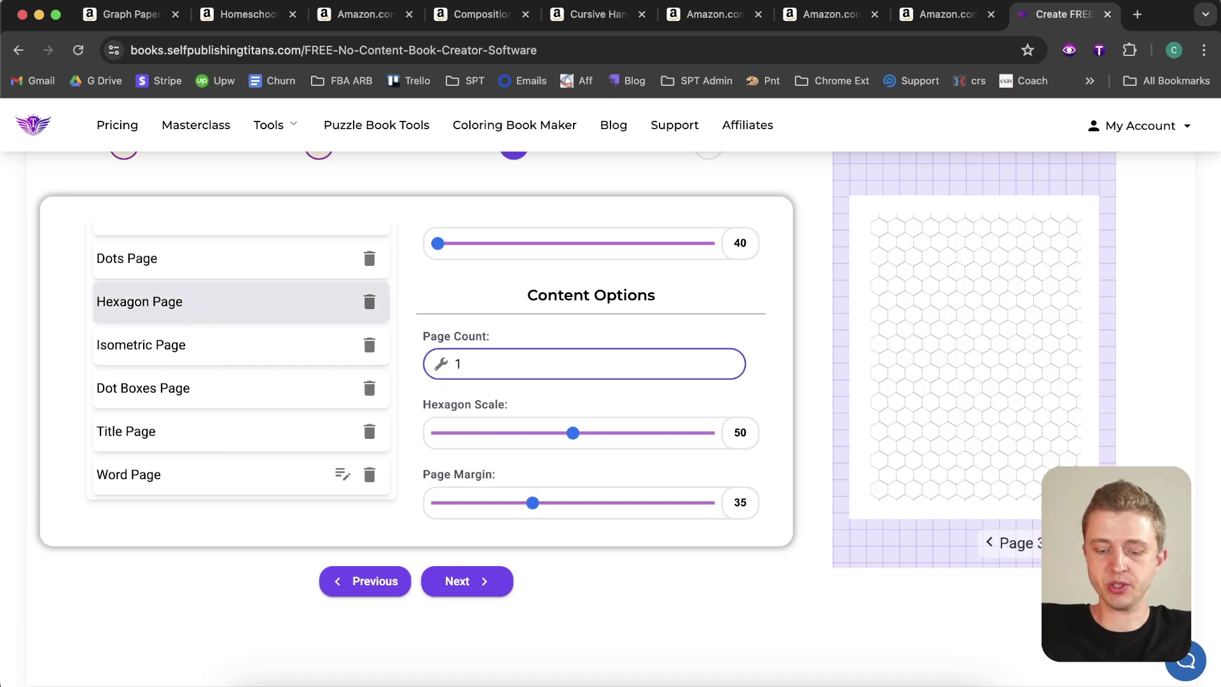
type("0")
left_click_drag(573, 433, 383, 510)
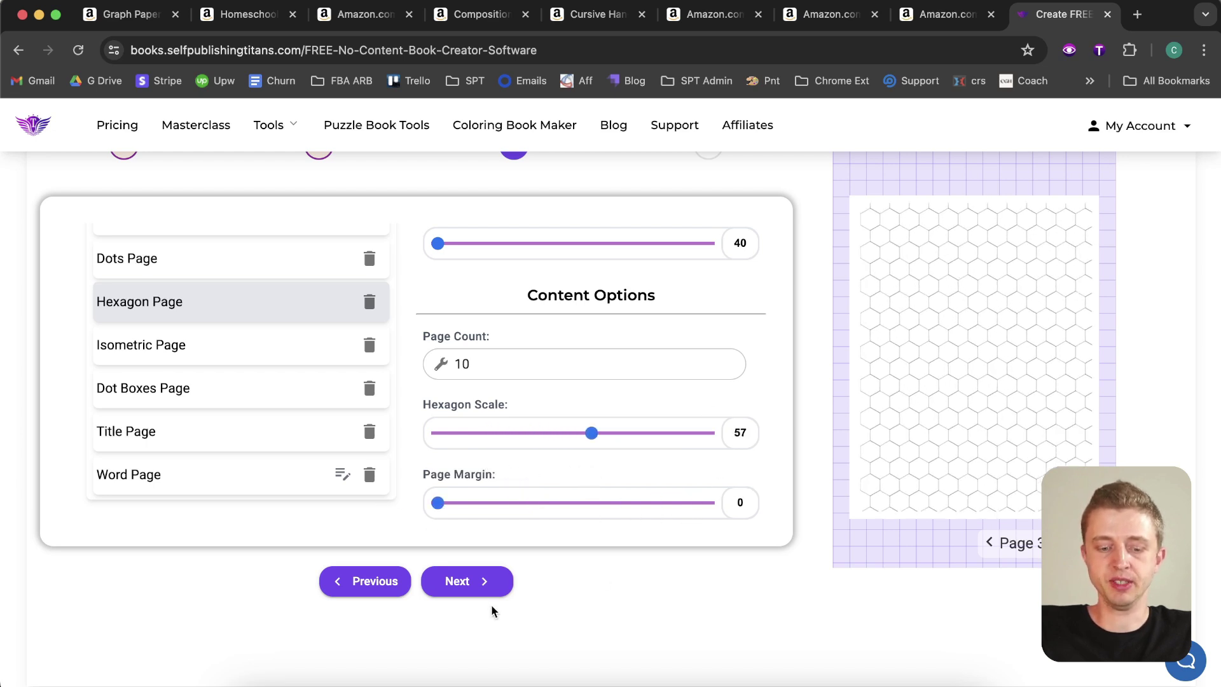
left_click(464, 581)
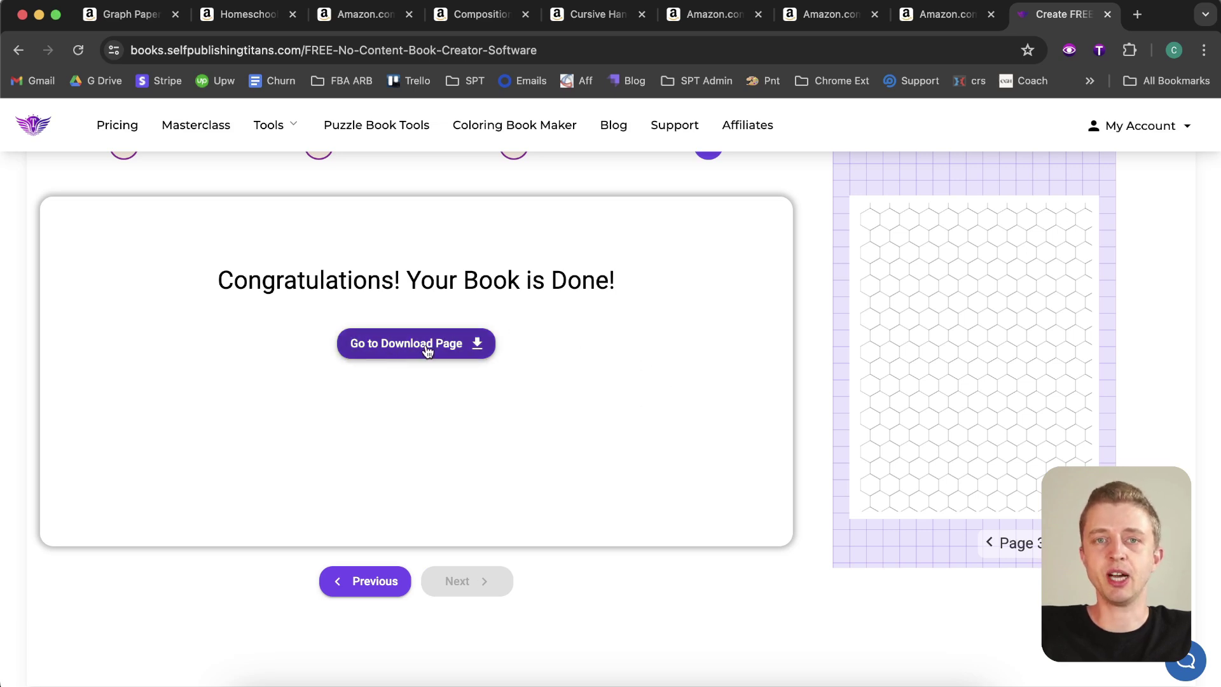
Step: Return to the Graph Paper Composition Notebook listing showing its ASIN details and 1,495 monthly sales
left_click(123, 14)
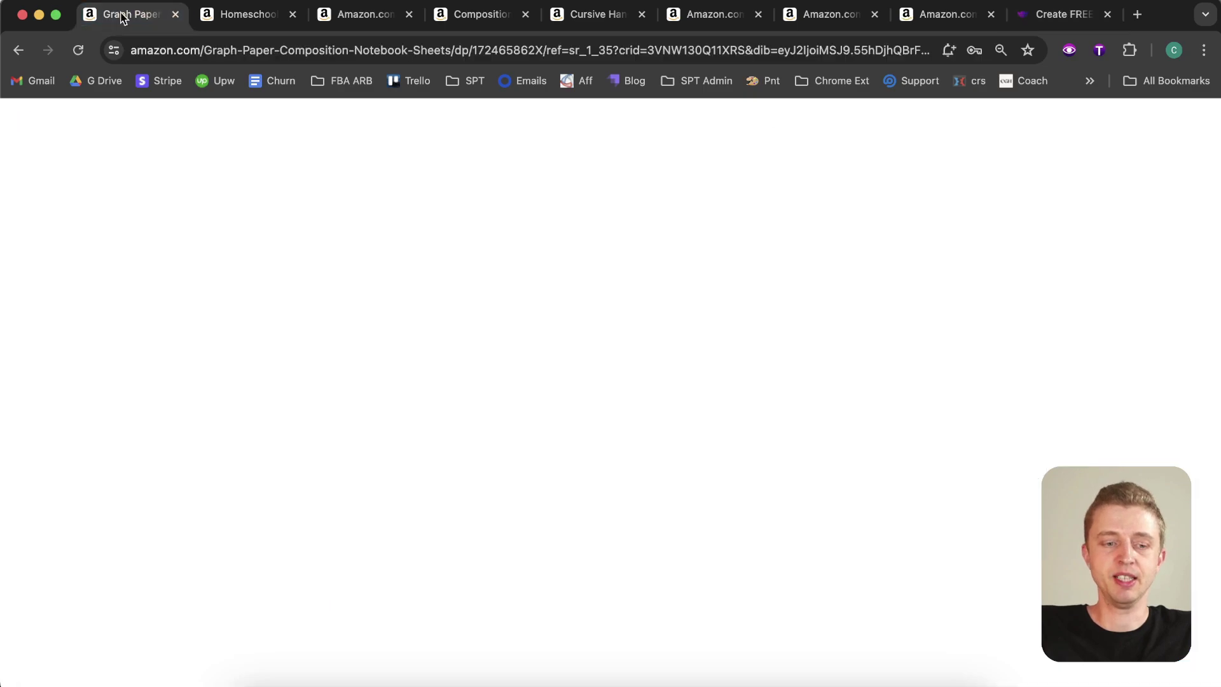
scroll(173, 170, "up", 15)
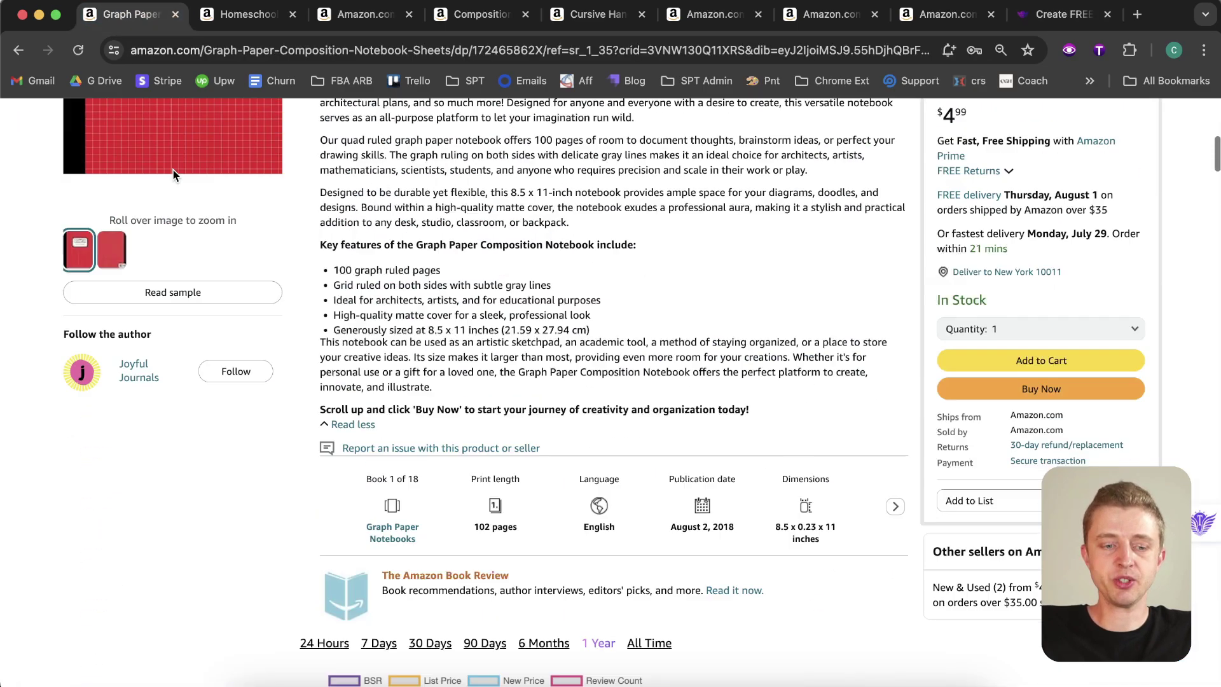
scroll(434, 598, "down", 2)
scroll(434, 598, "down", 2)
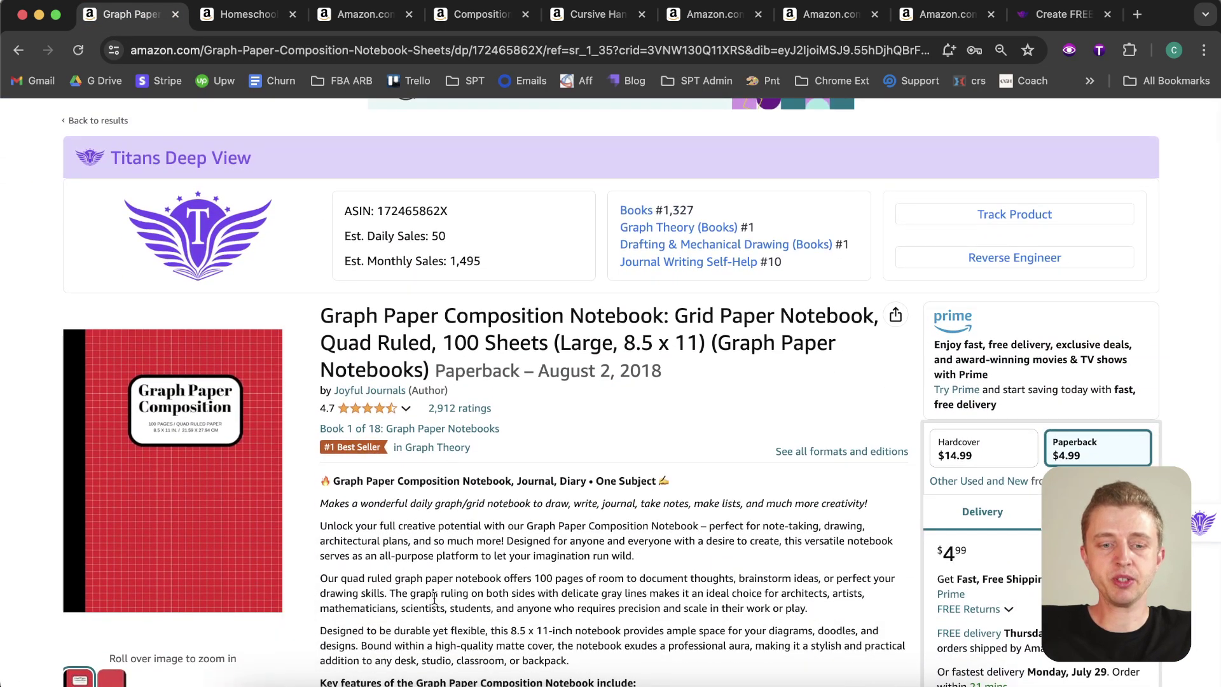